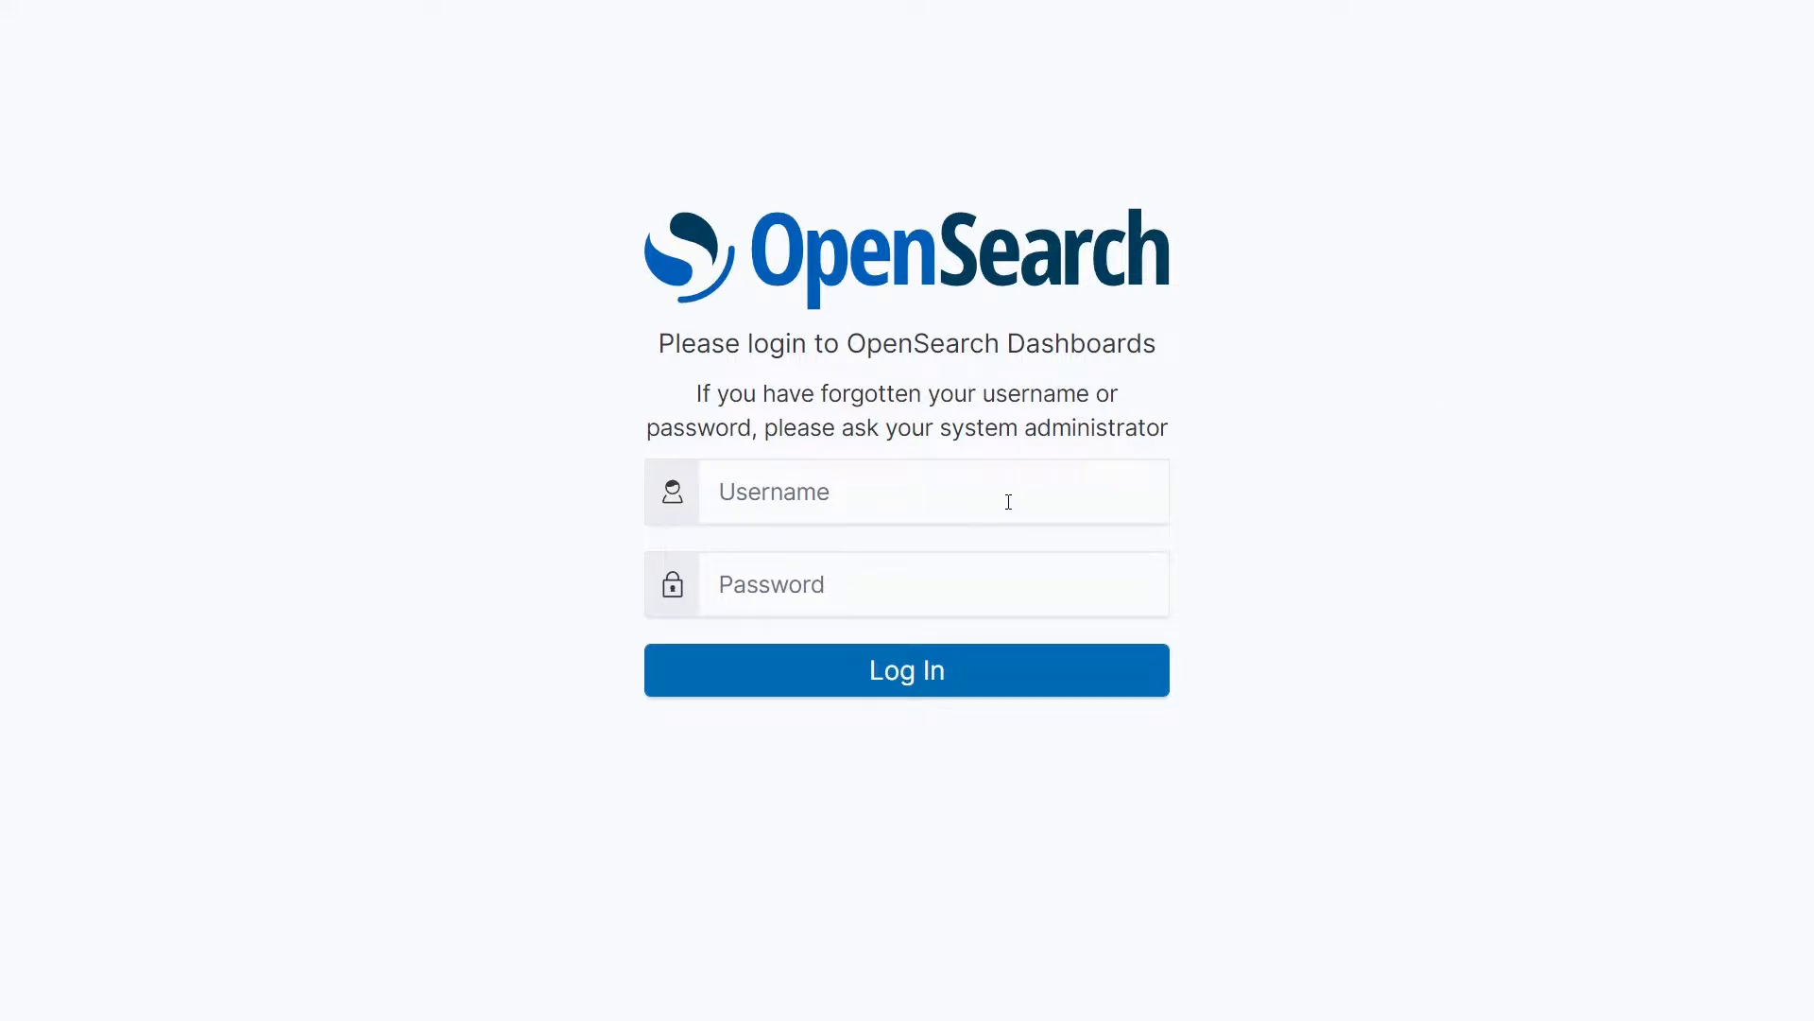
Step: Log in to OpenSearch Dashboards with the username dataeng and the account password
left_click(1008, 502)
type("data")
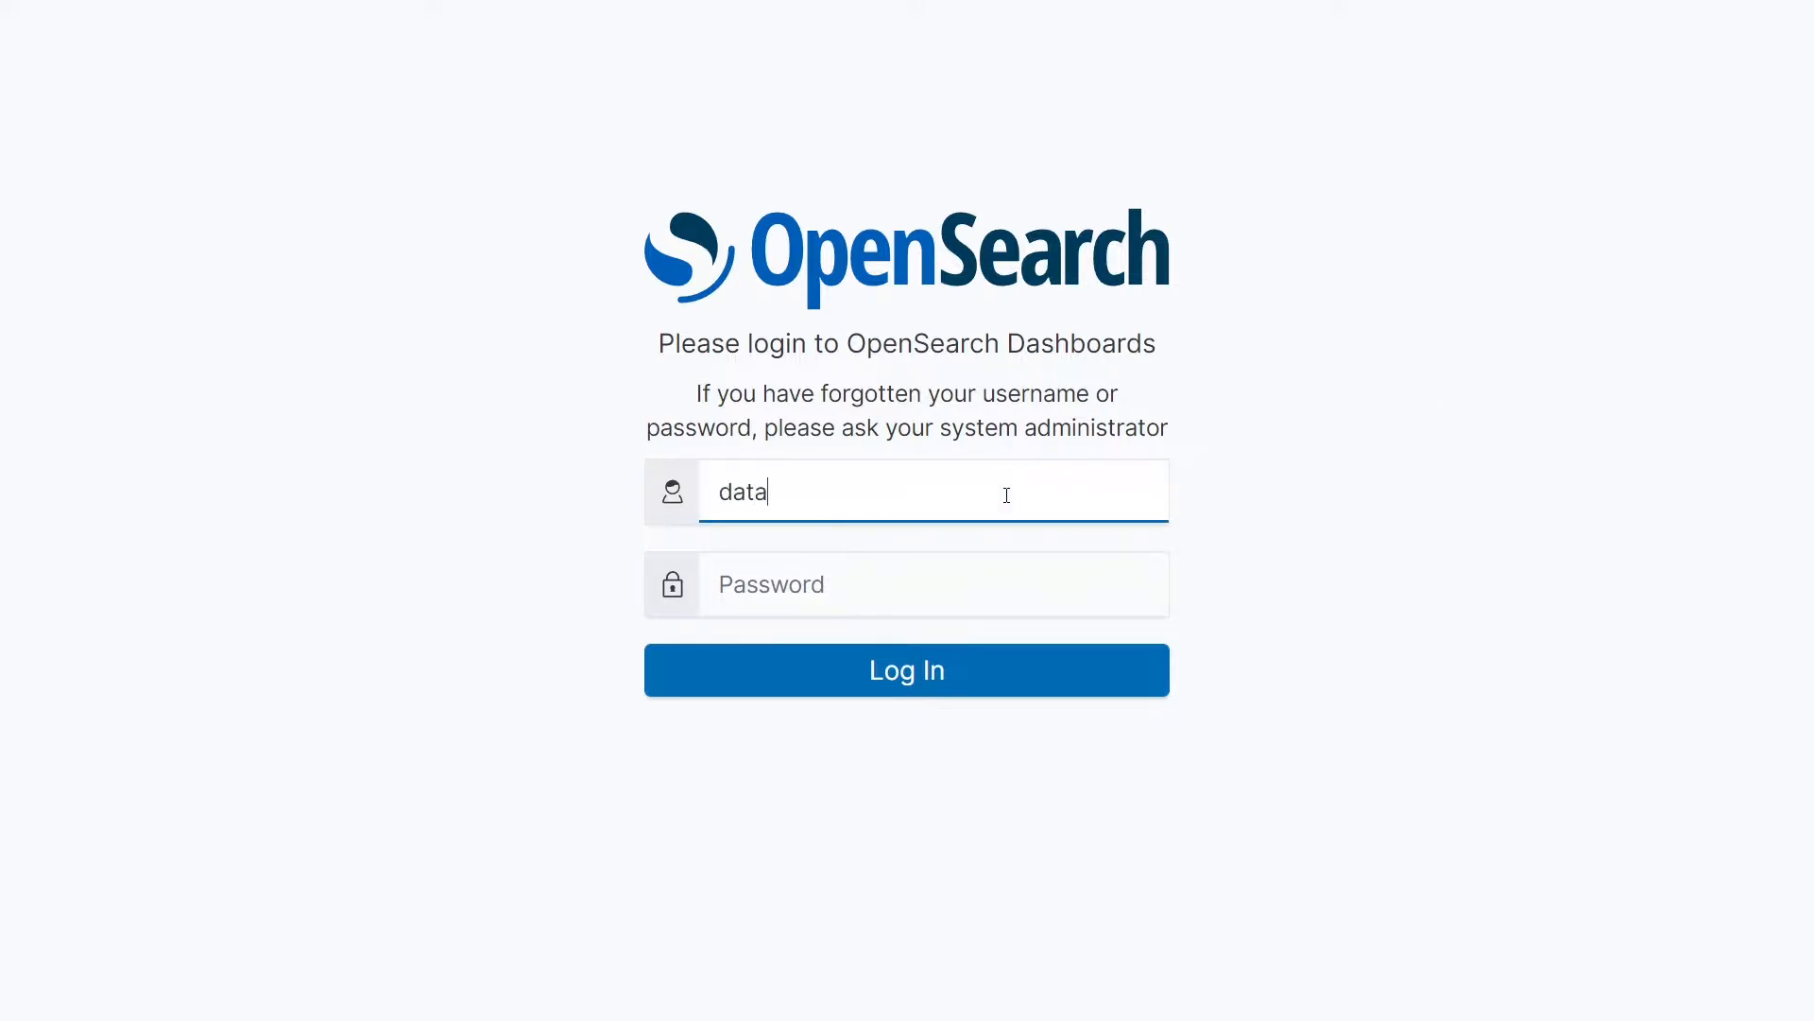
type("ee")
key("BackSpace")
type("ng")
key("Tab")
type("•••••••••••••")
left_click(972, 689)
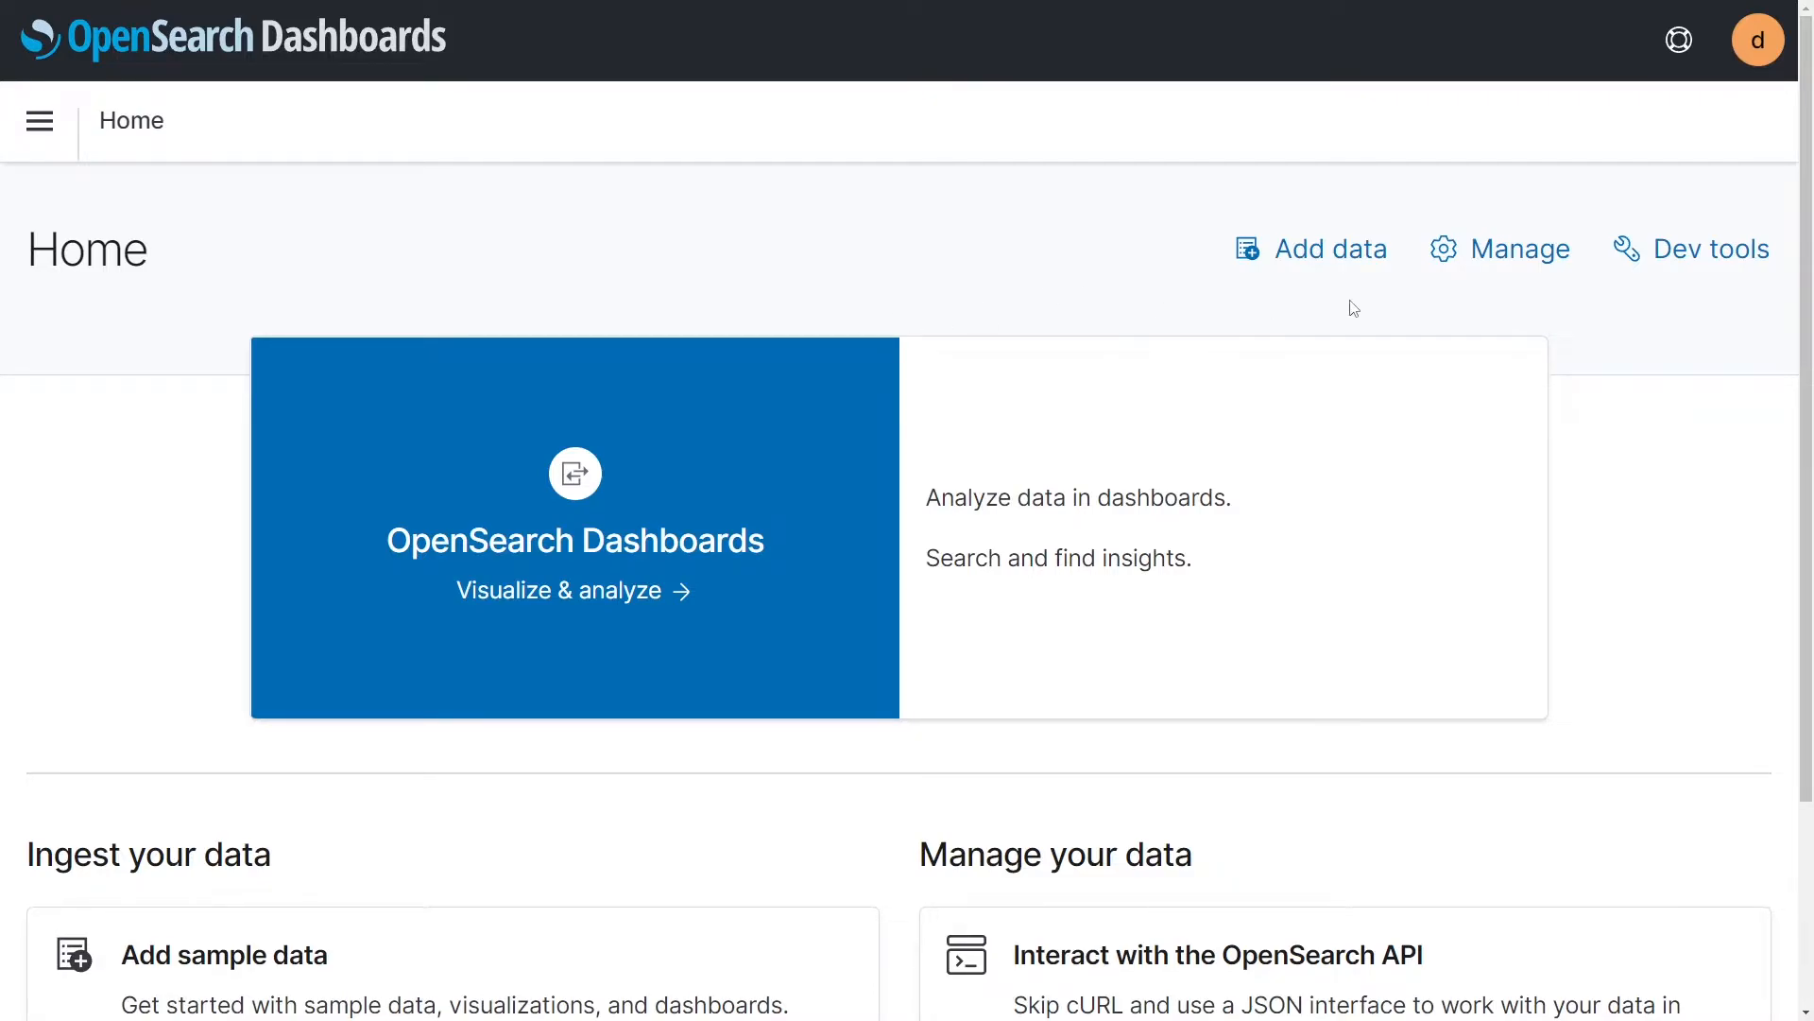
Step: Open the Dev Tools console
left_click(1689, 261)
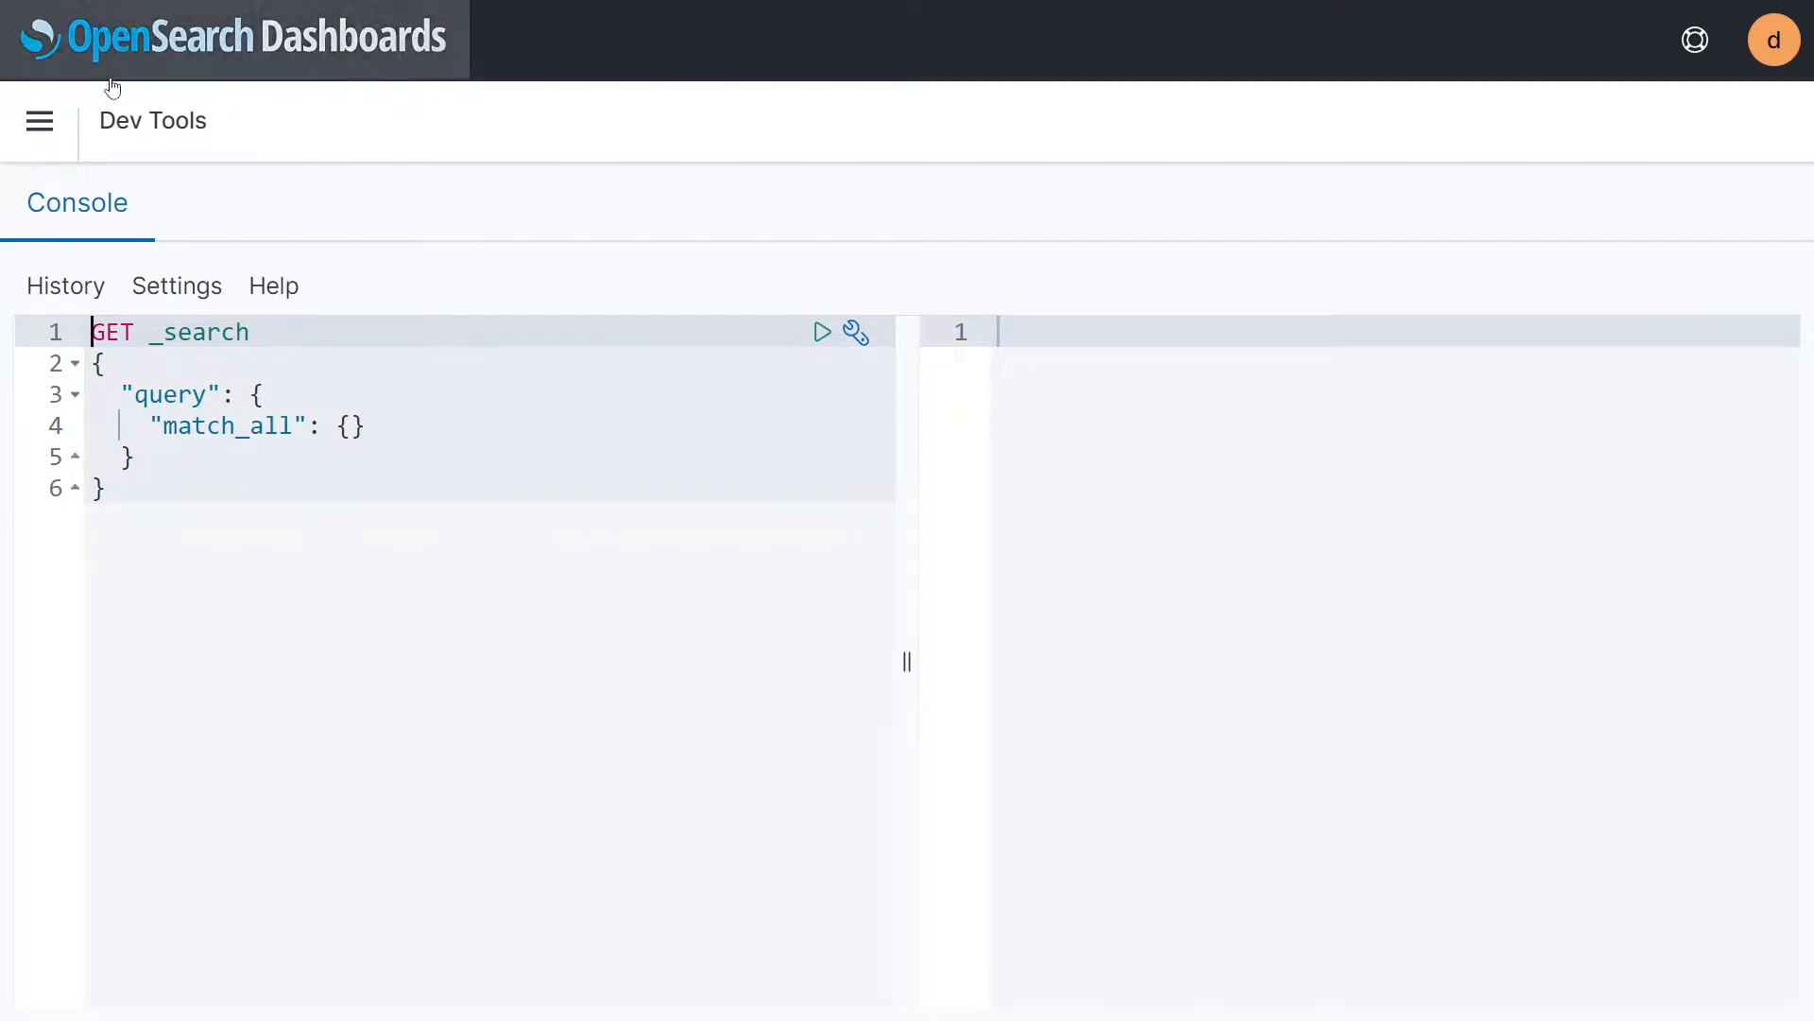
key("alt+Left")
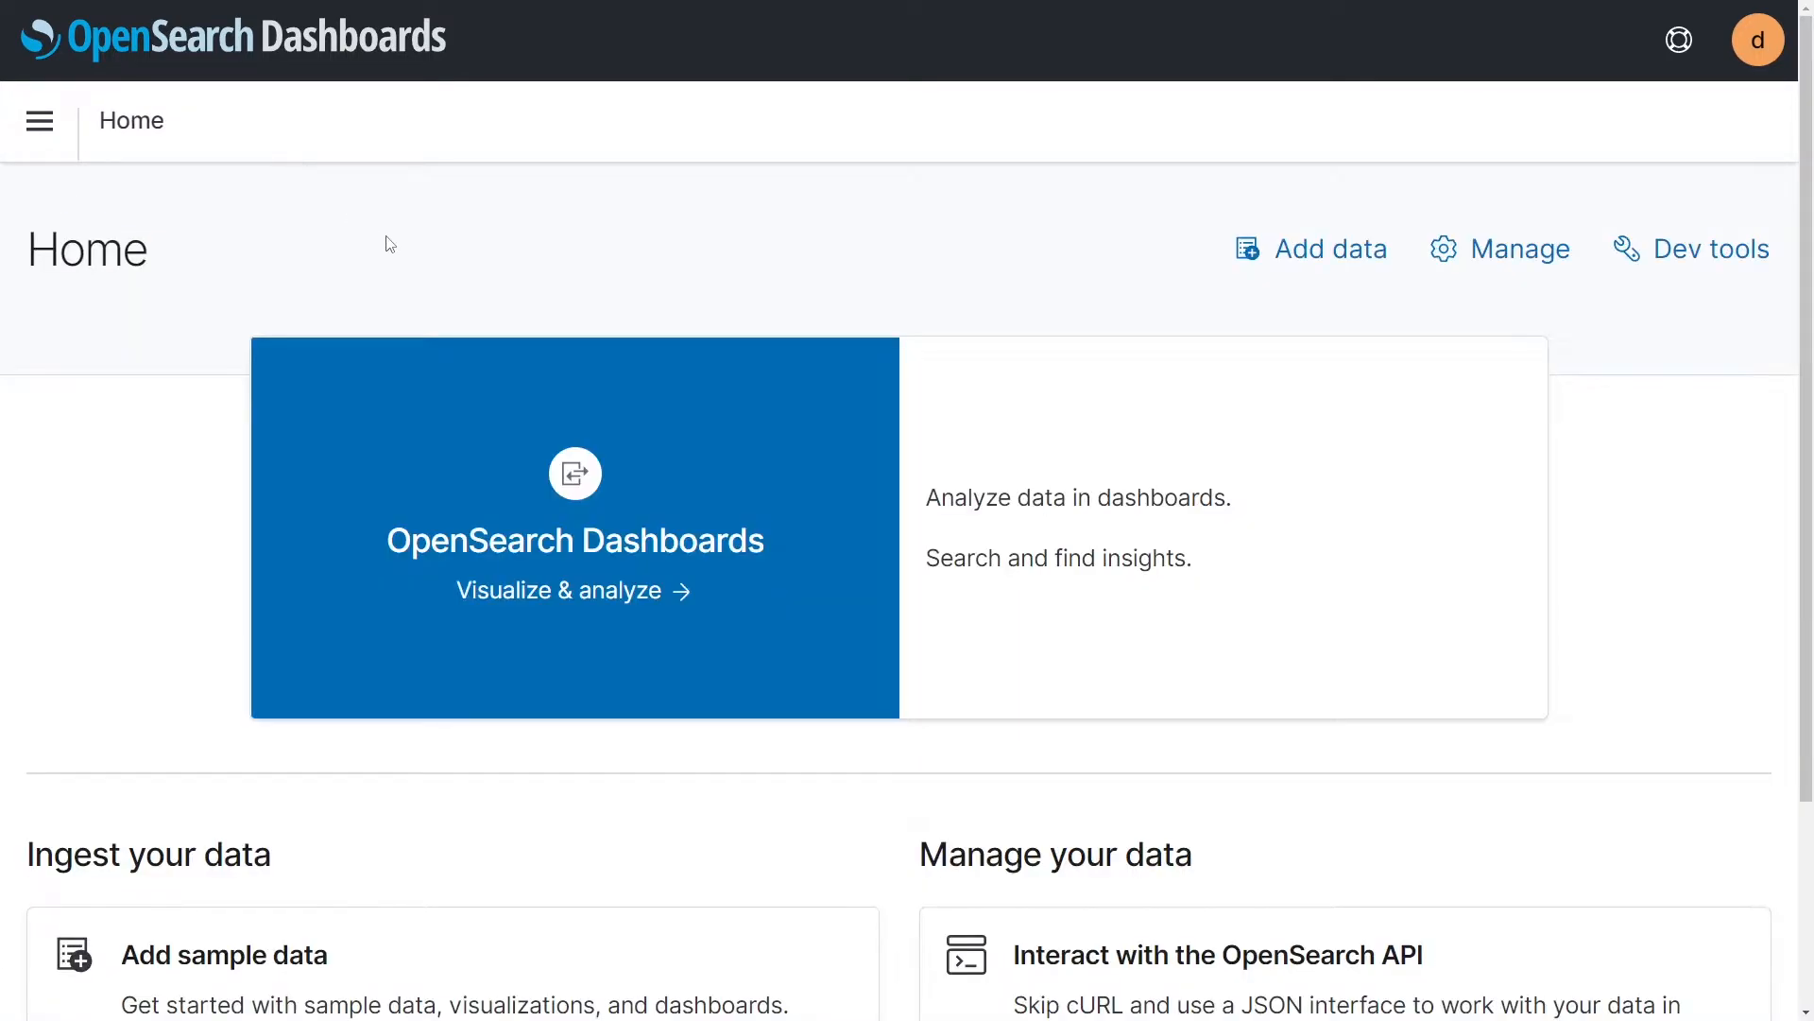
left_click(40, 121)
scroll(241, 548, "down", 4)
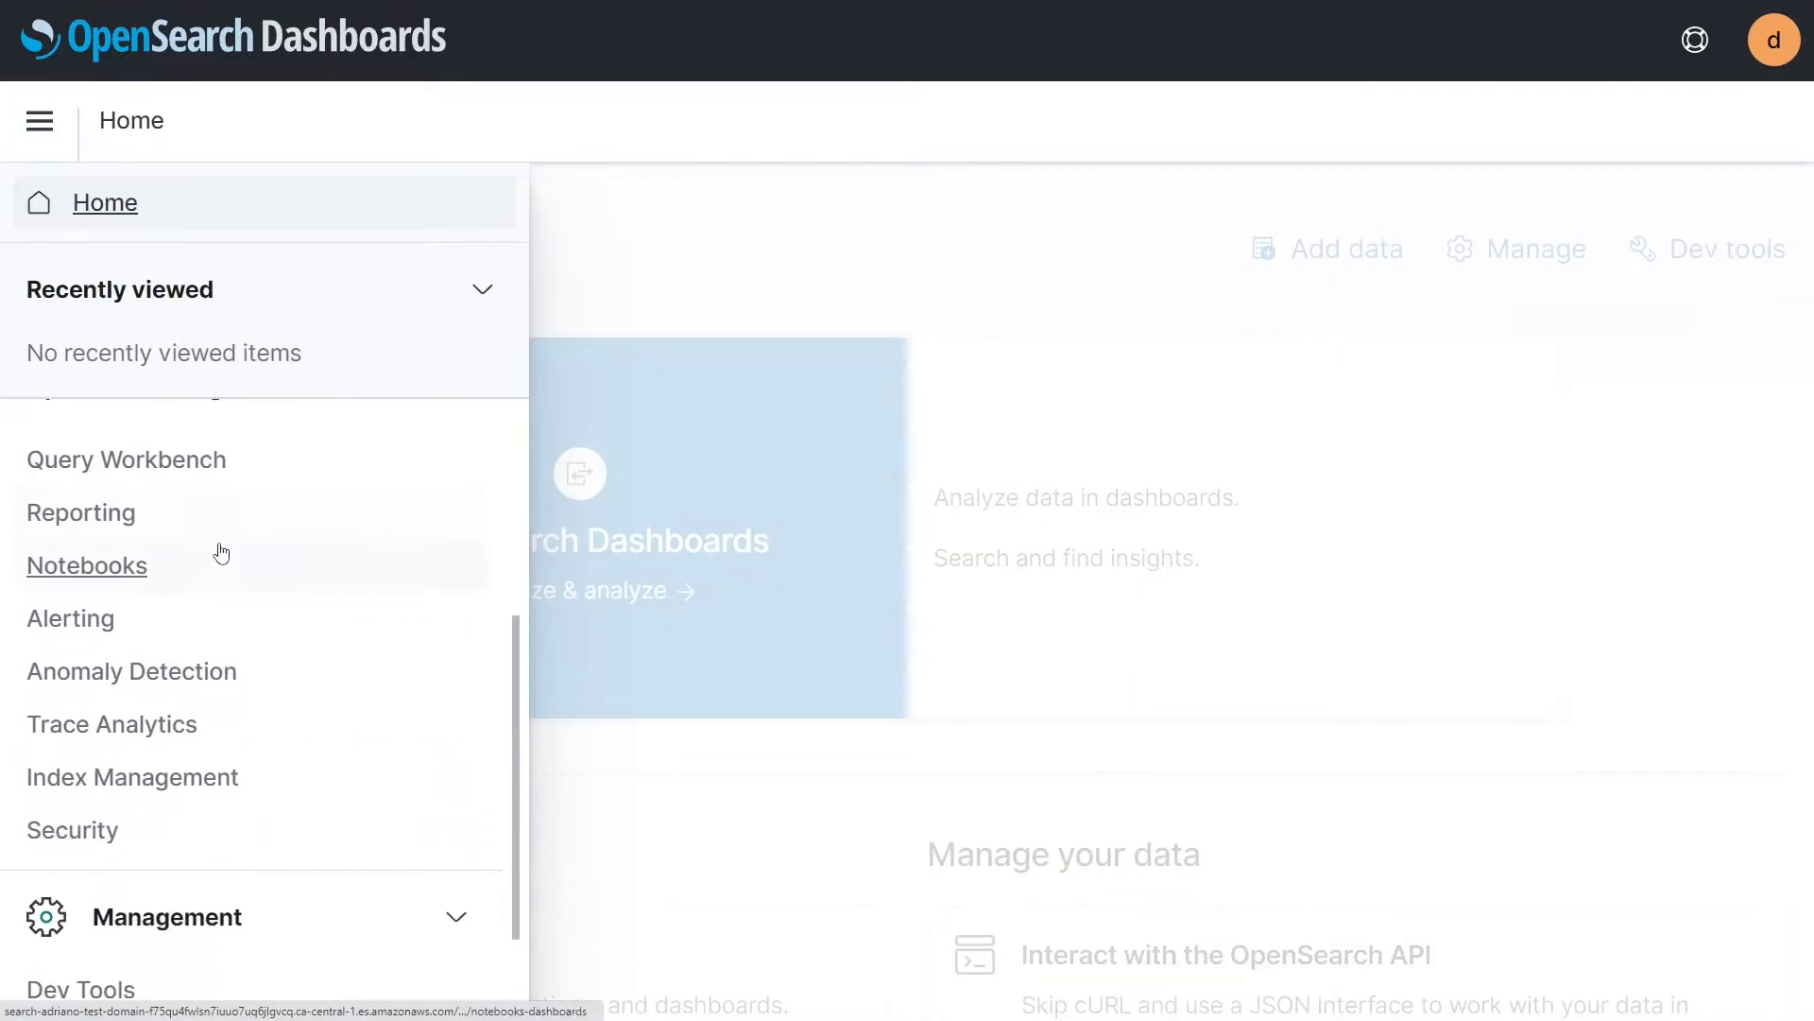
scroll(159, 688, "down", 1)
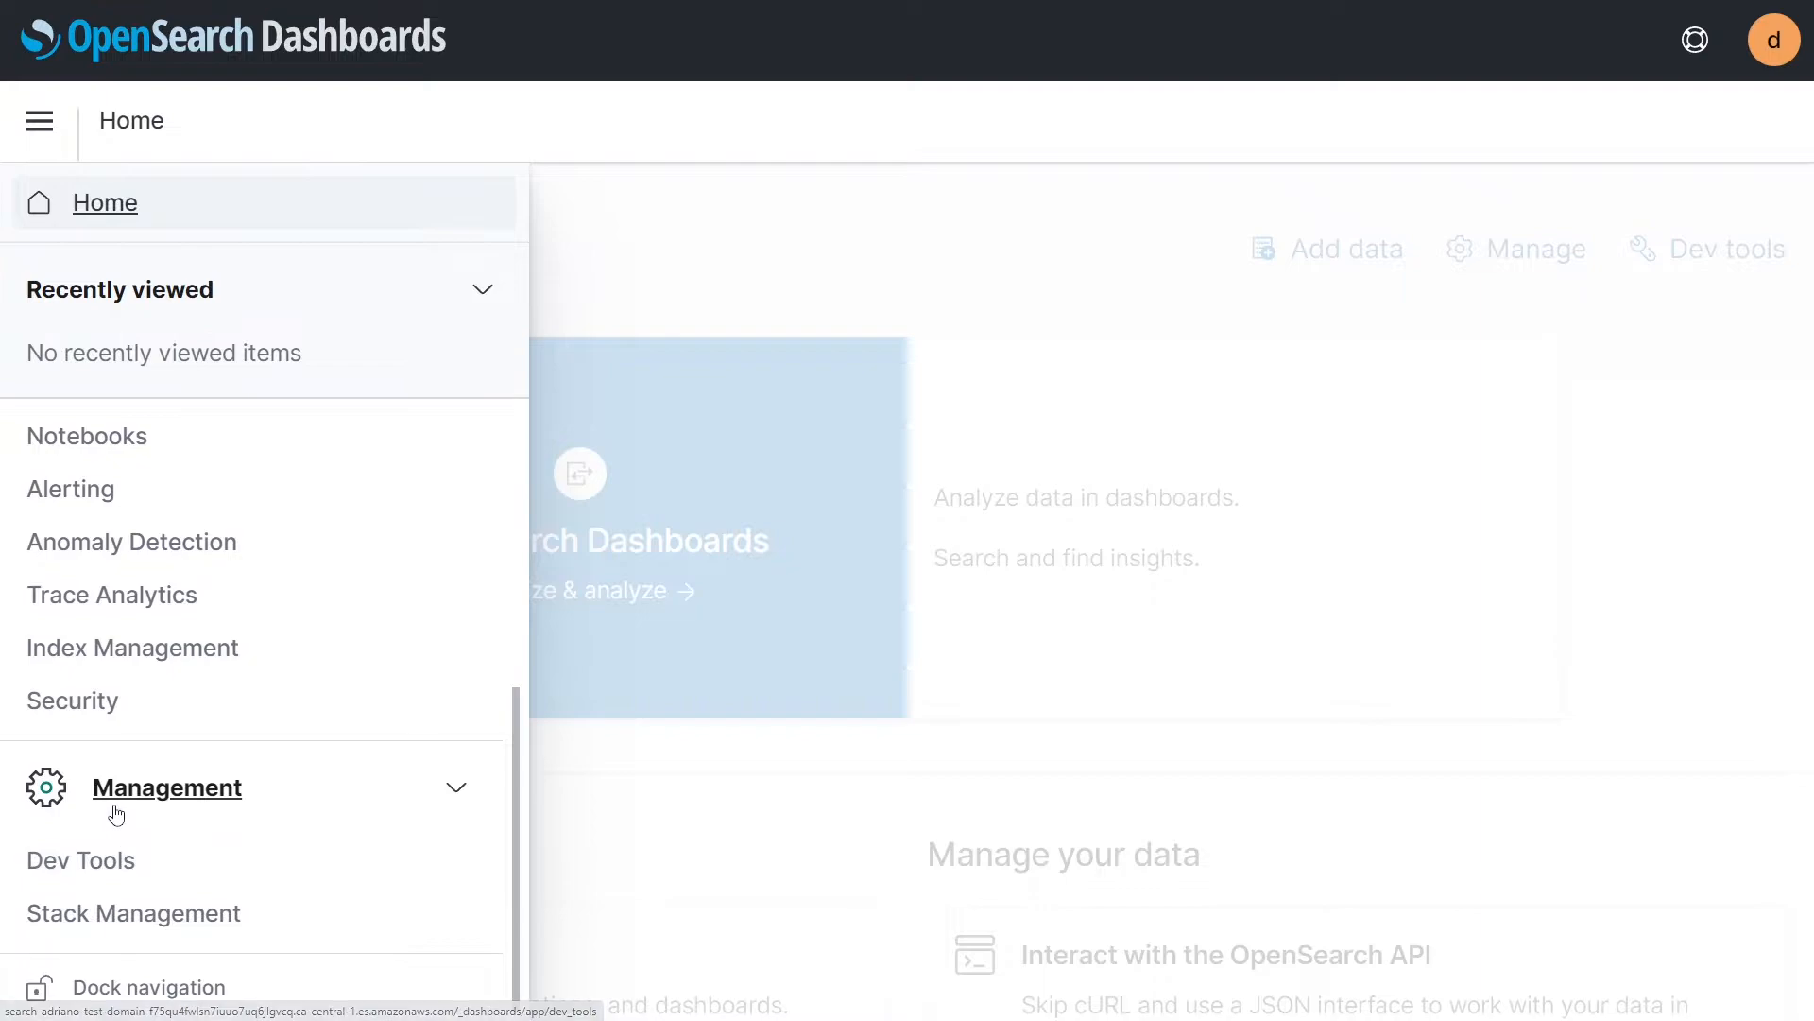
left_click(85, 861)
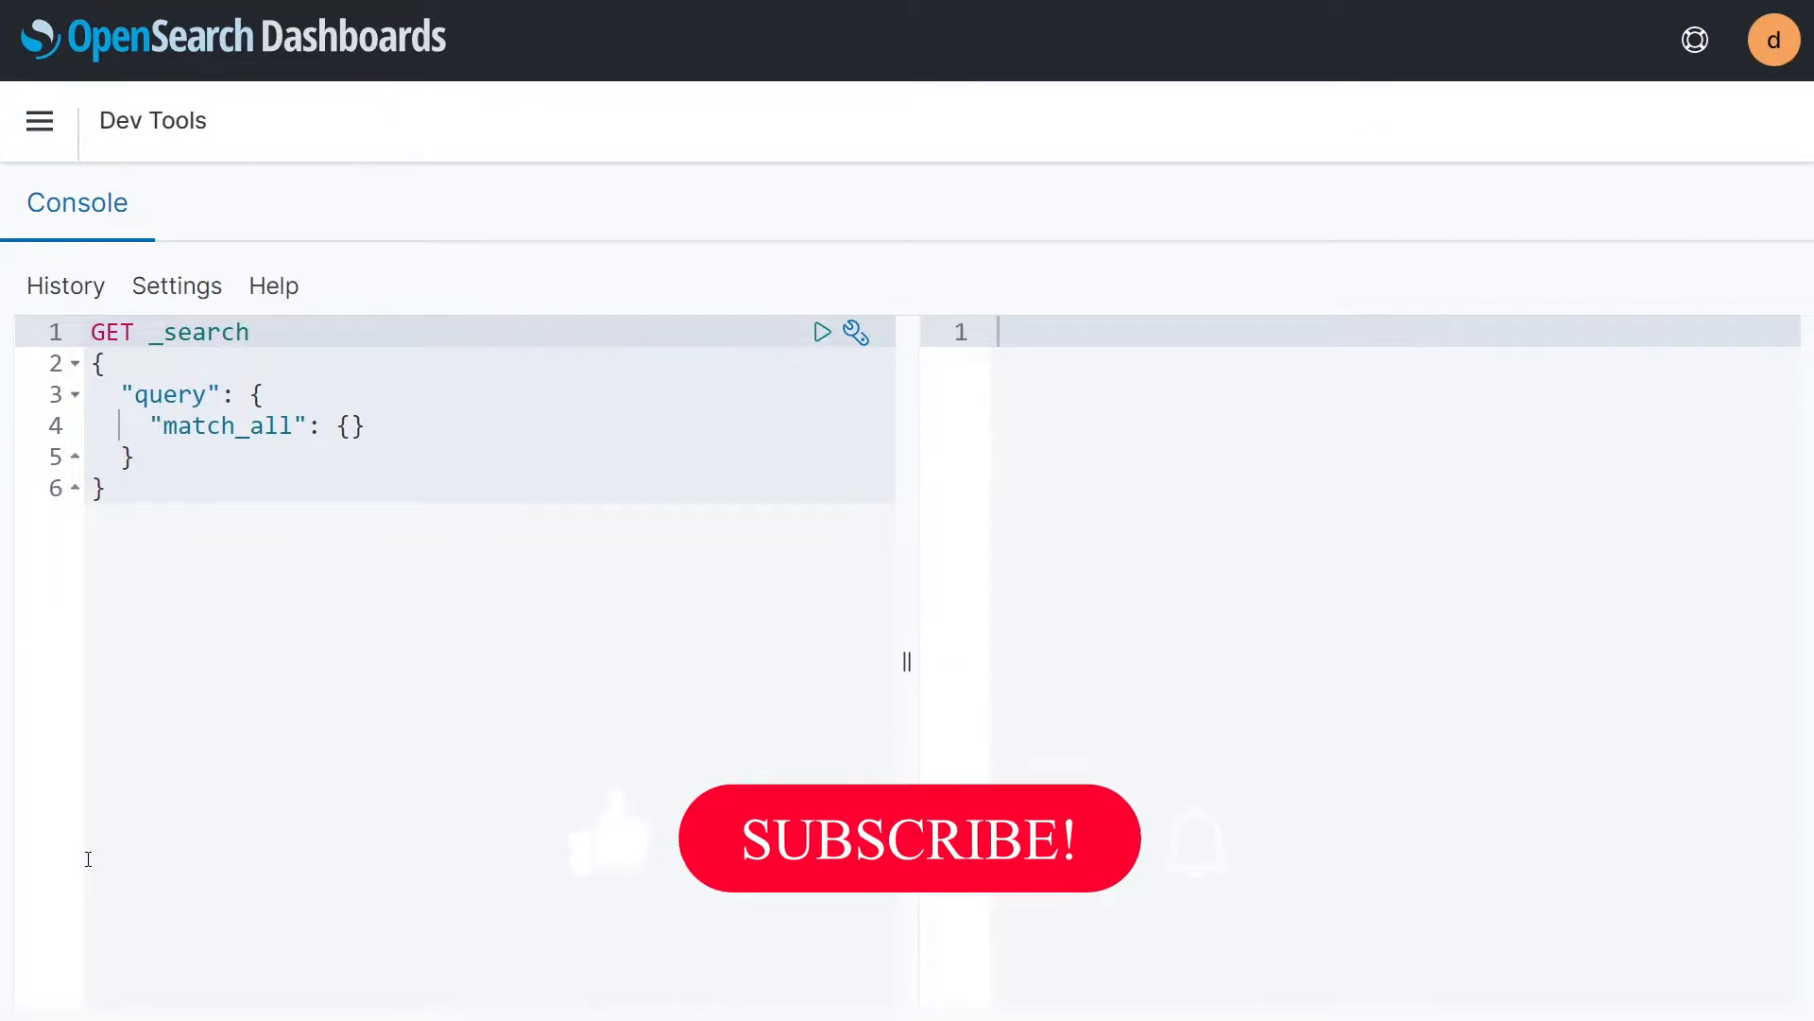
Step: Replace the default search query in the console with the request line POST cars/_doc
left_click(219, 544)
left_click_drag(220, 545, 83, 304)
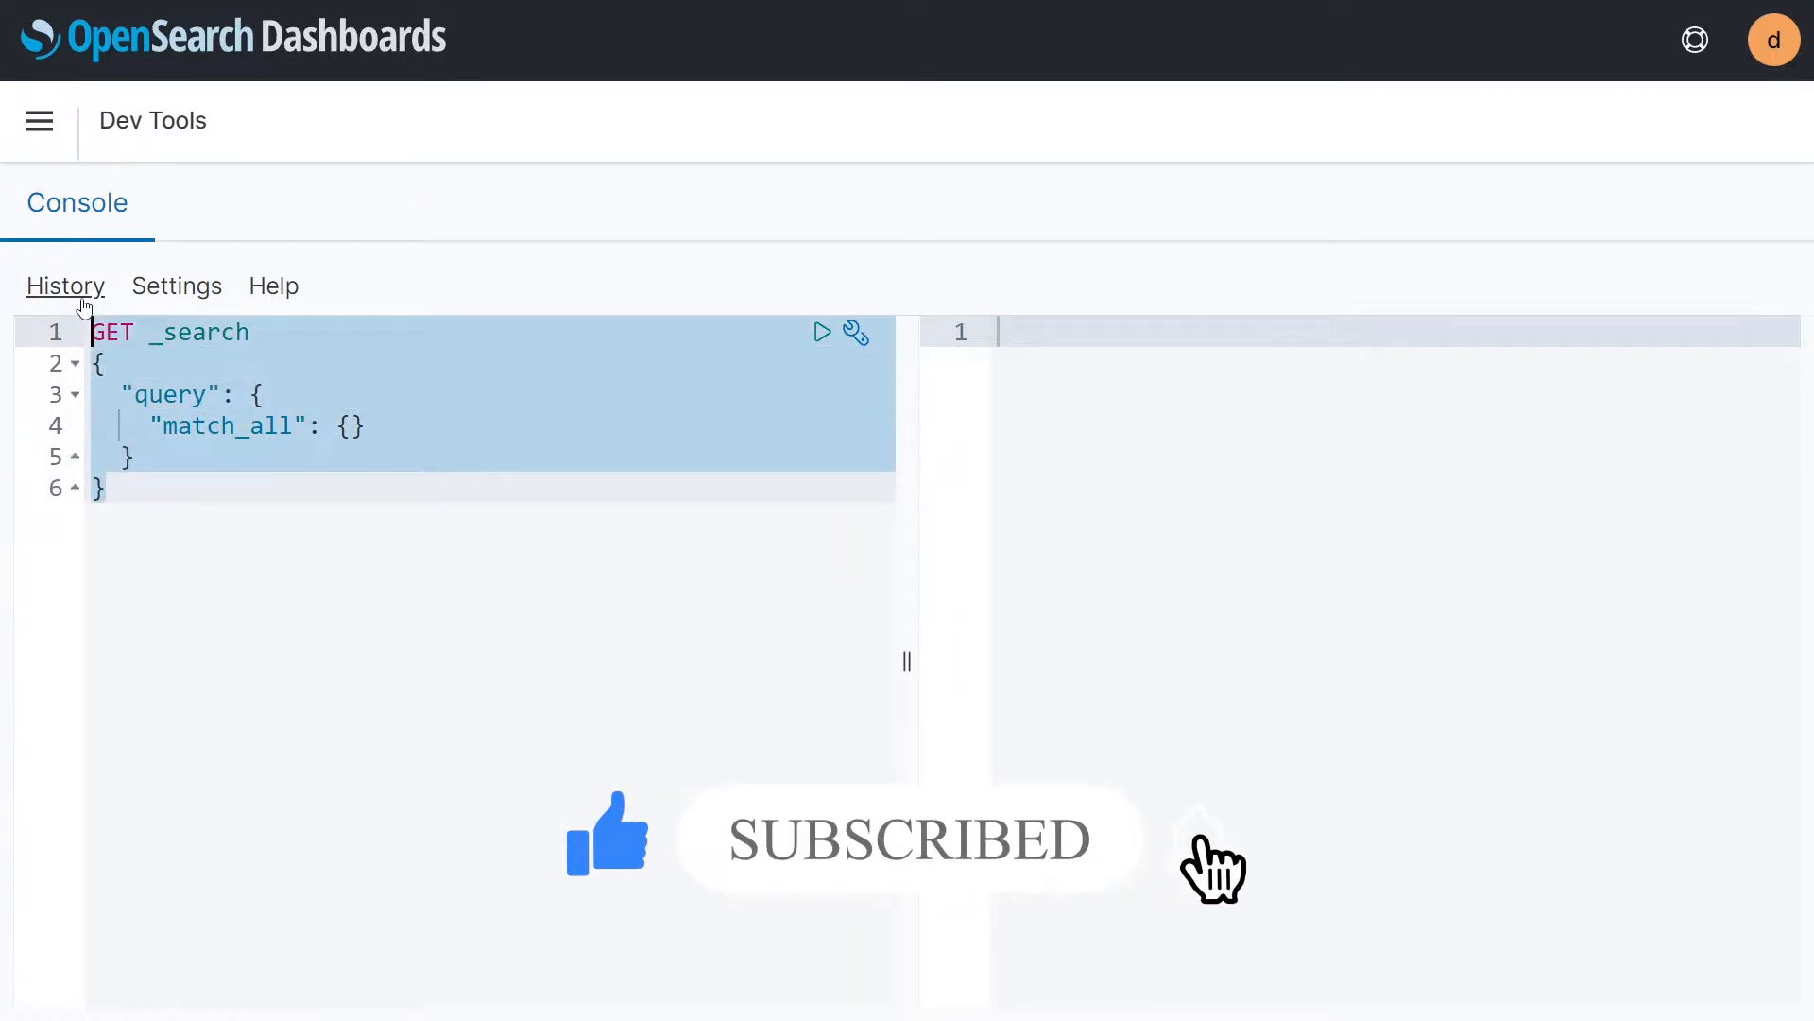
key("BackSpace")
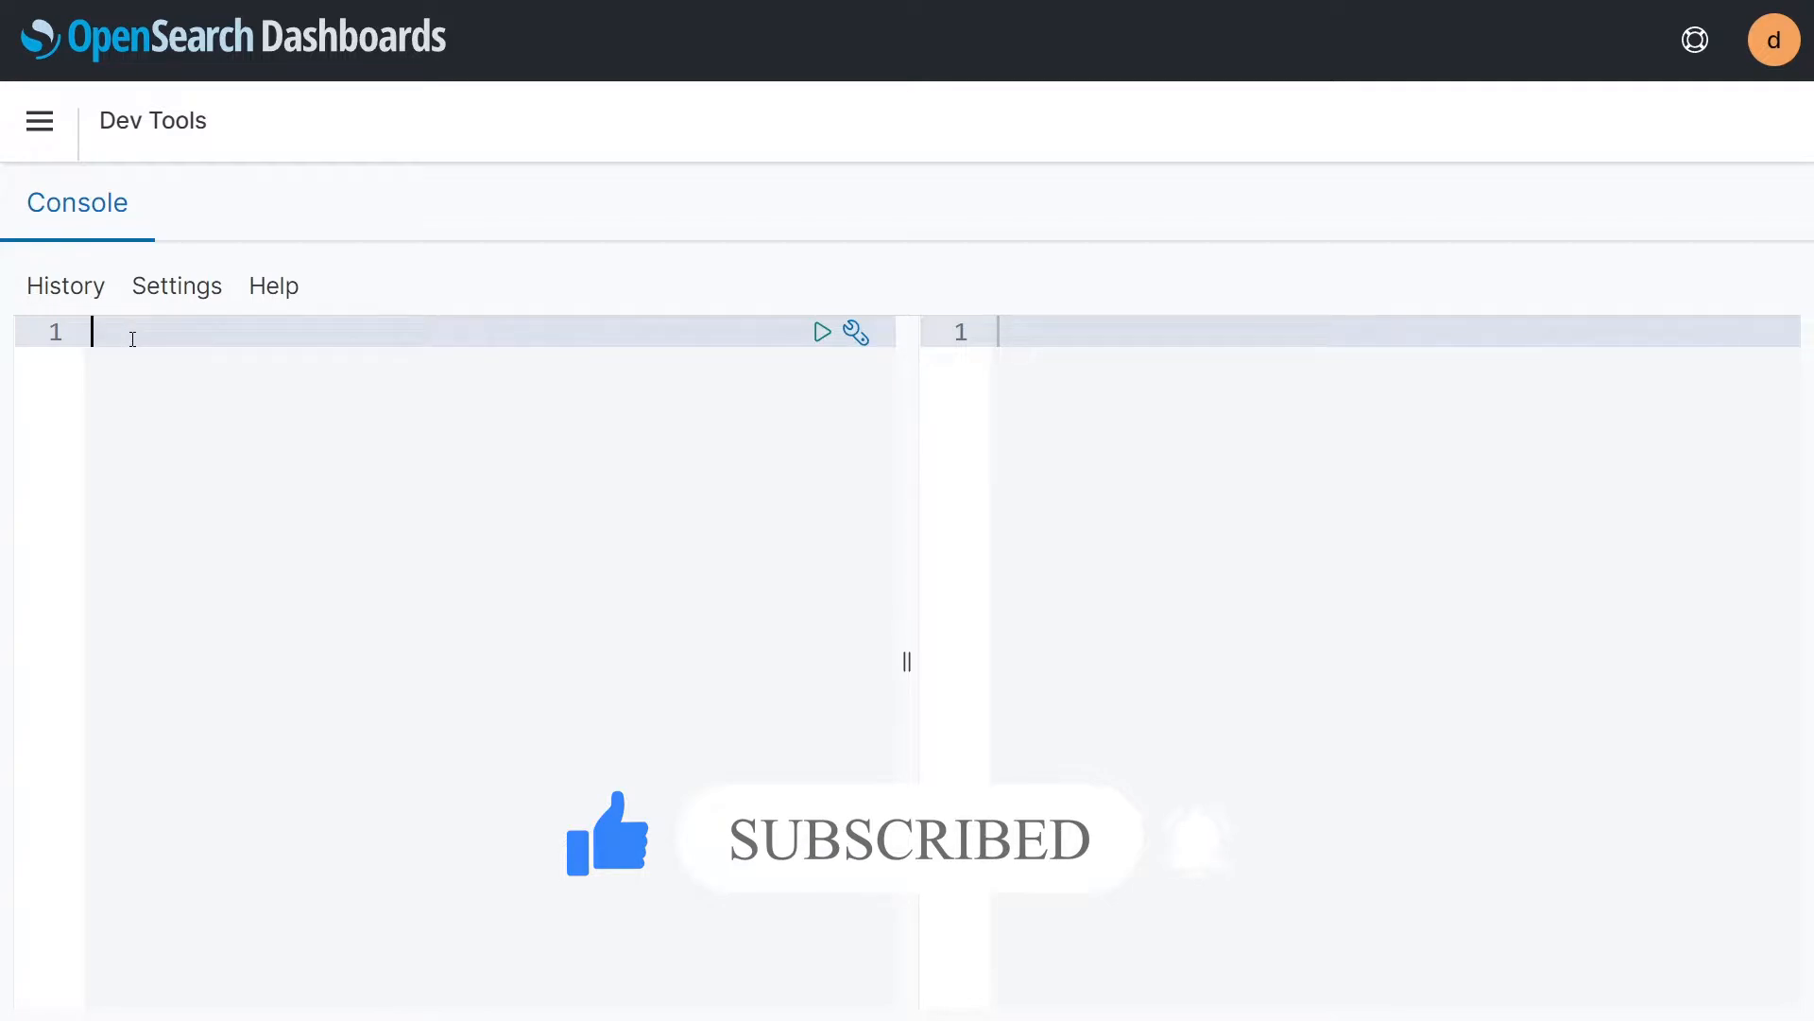
type("POST")
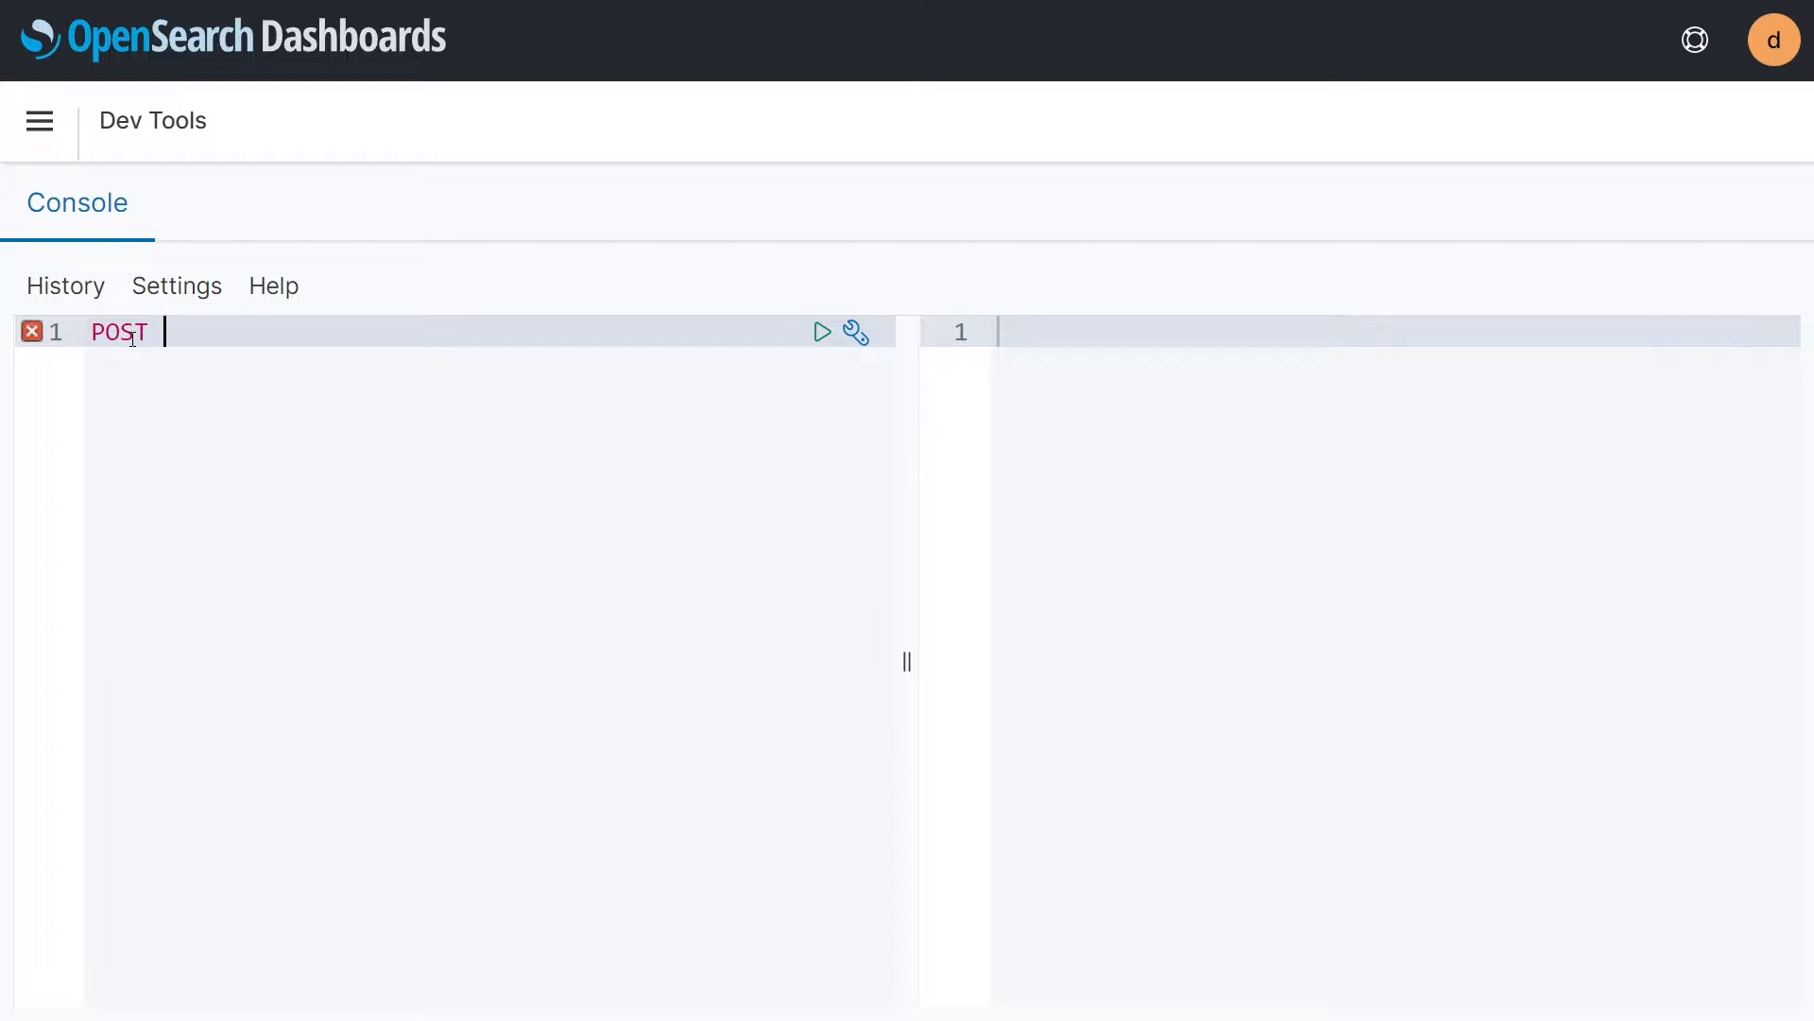
type("cars/_doc")
key("Return")
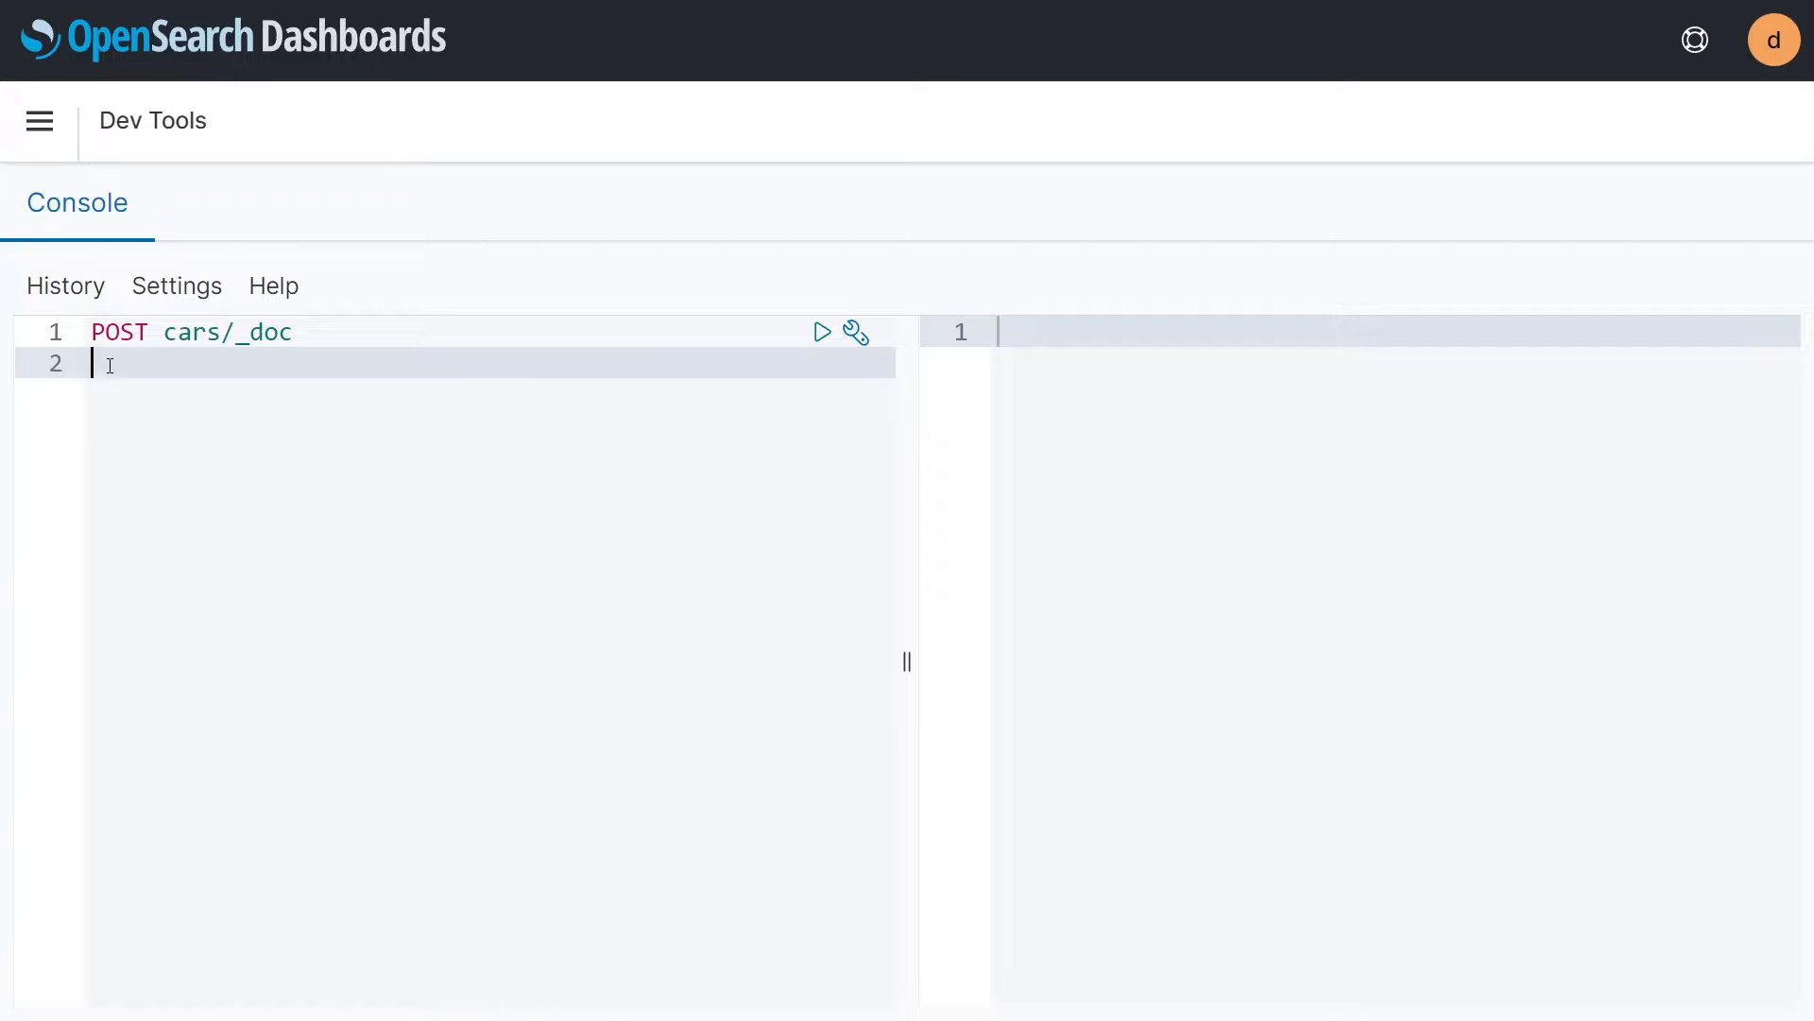
Step: Give the POST request a JSON body with car_make Nissan, car_model JUKE and car_model_year 2011, and send it
type("{\"car_make\":\"Nissan\",\"car_model\":\"JUKE\",\"car_model_year\":2011}")
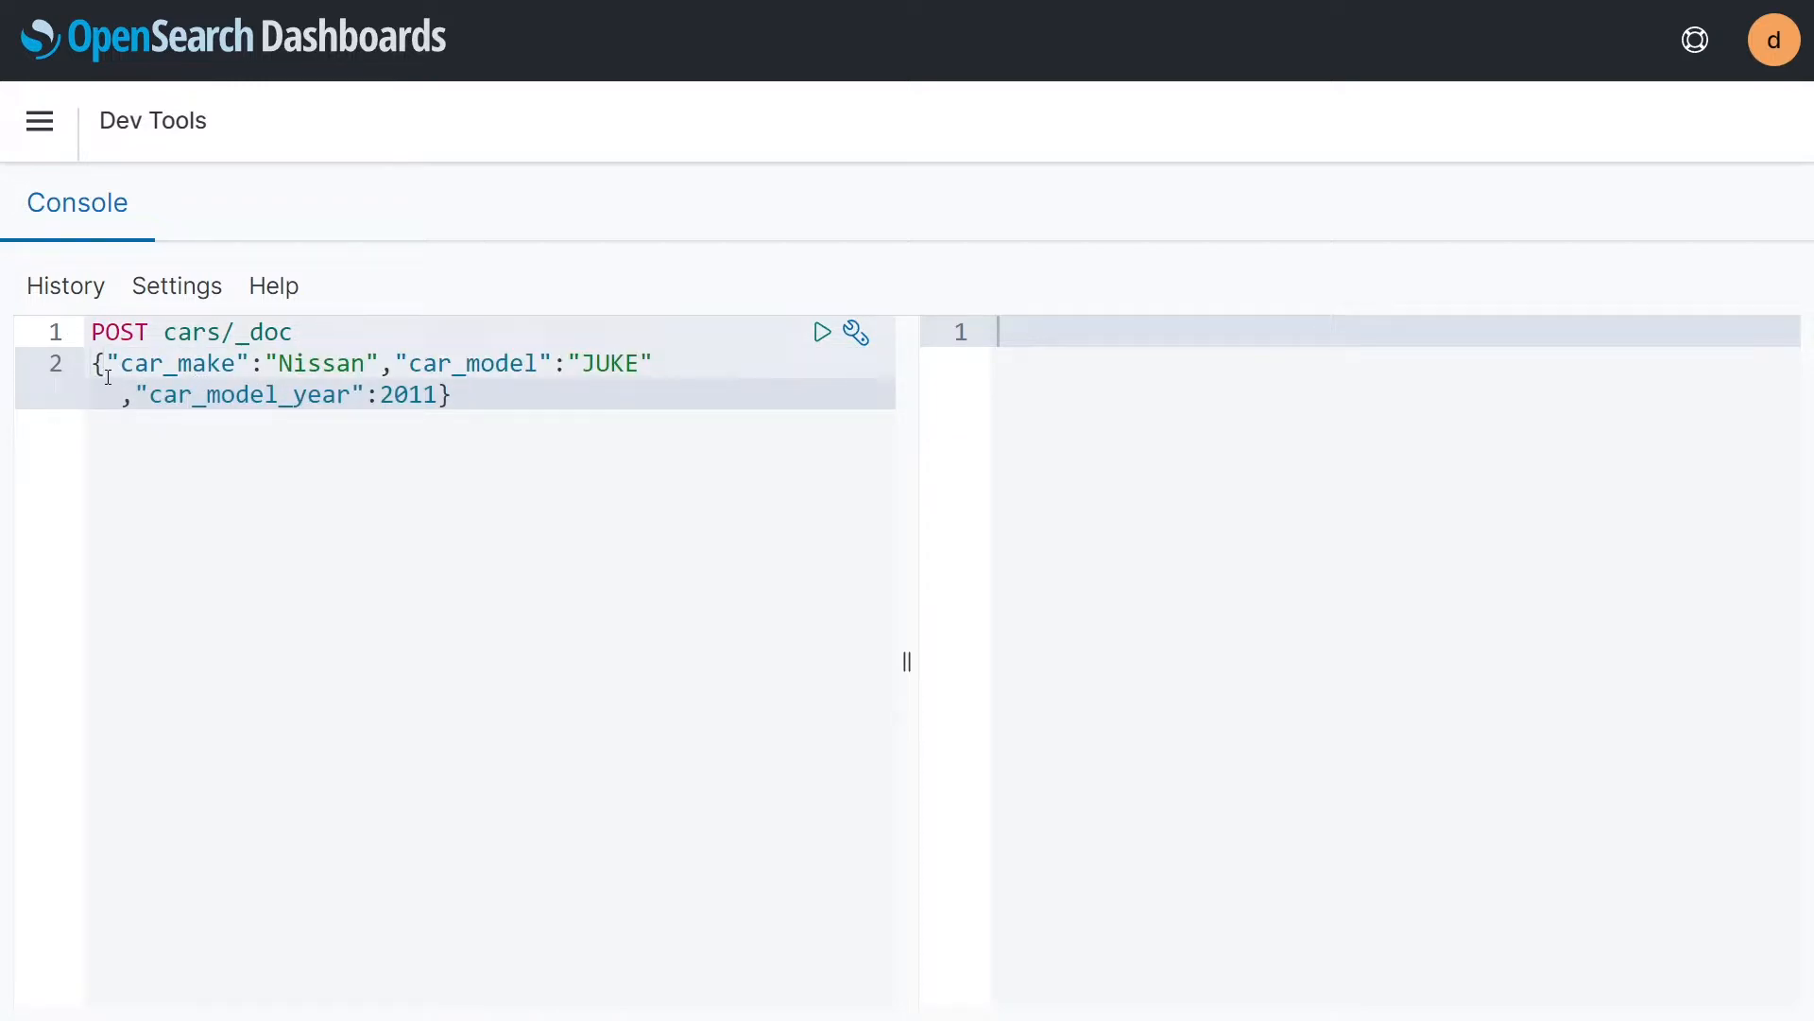
left_click(304, 365)
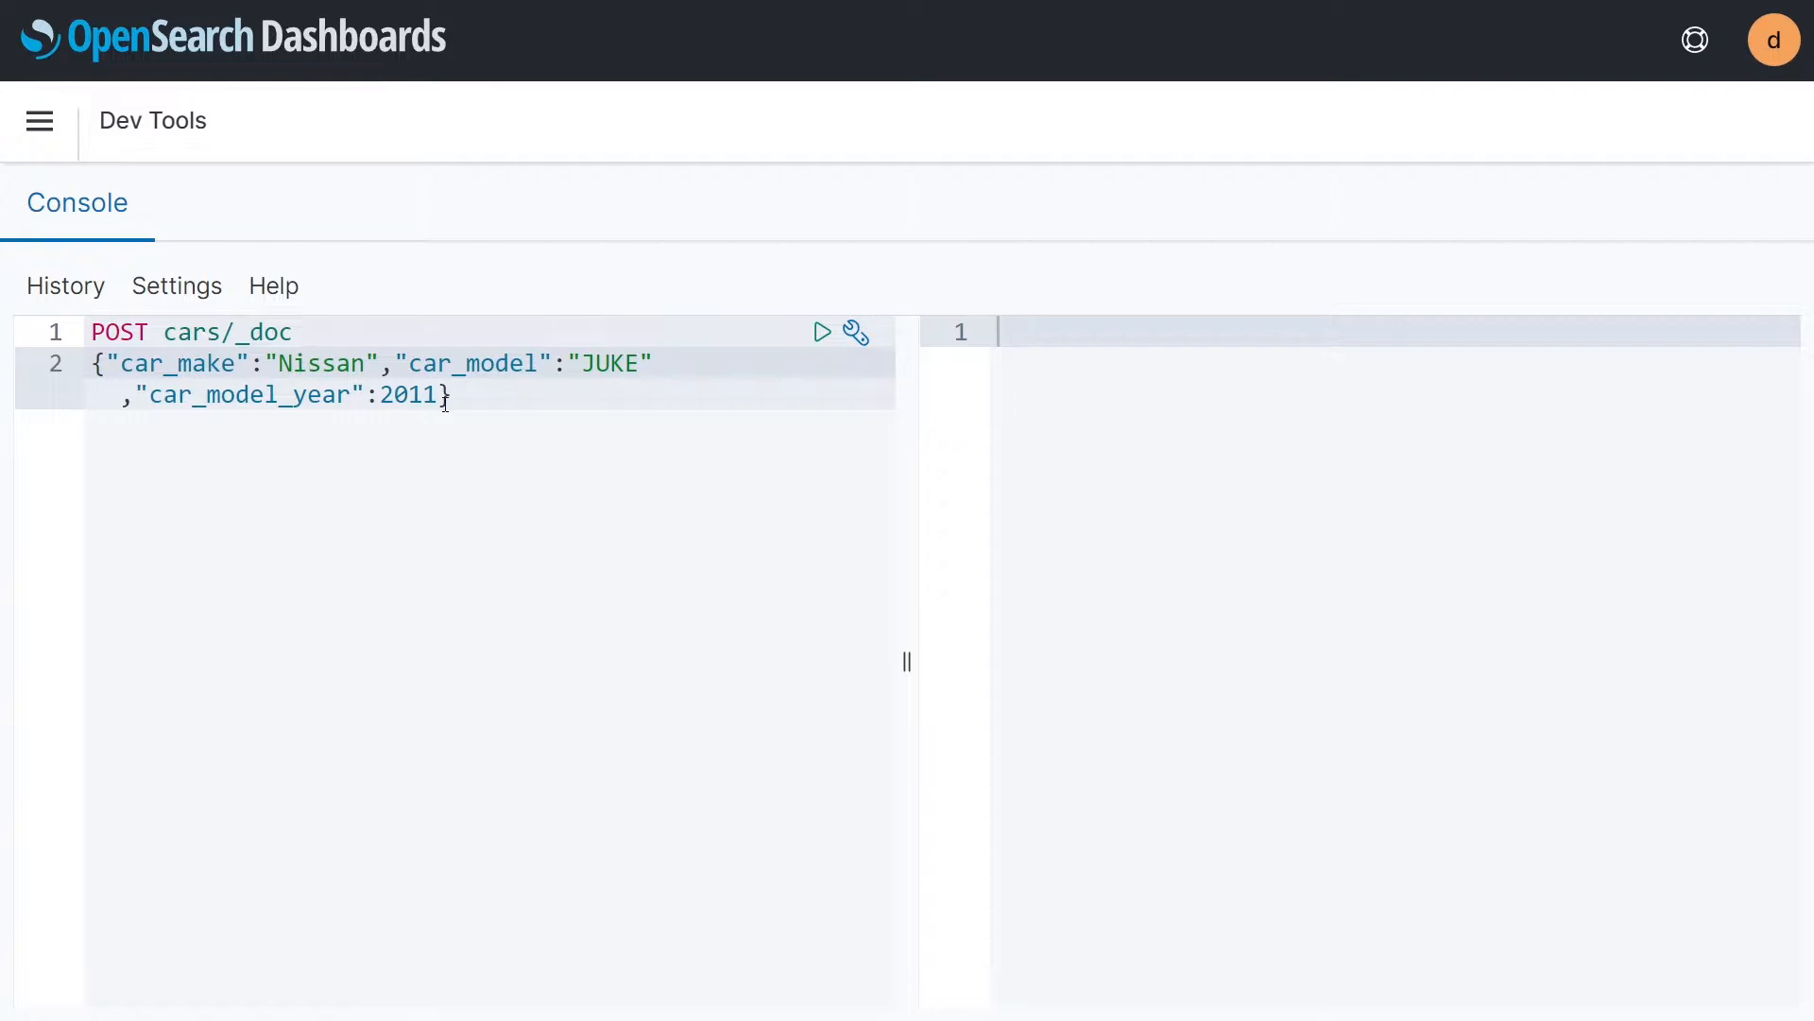
key("ctrl+minus")
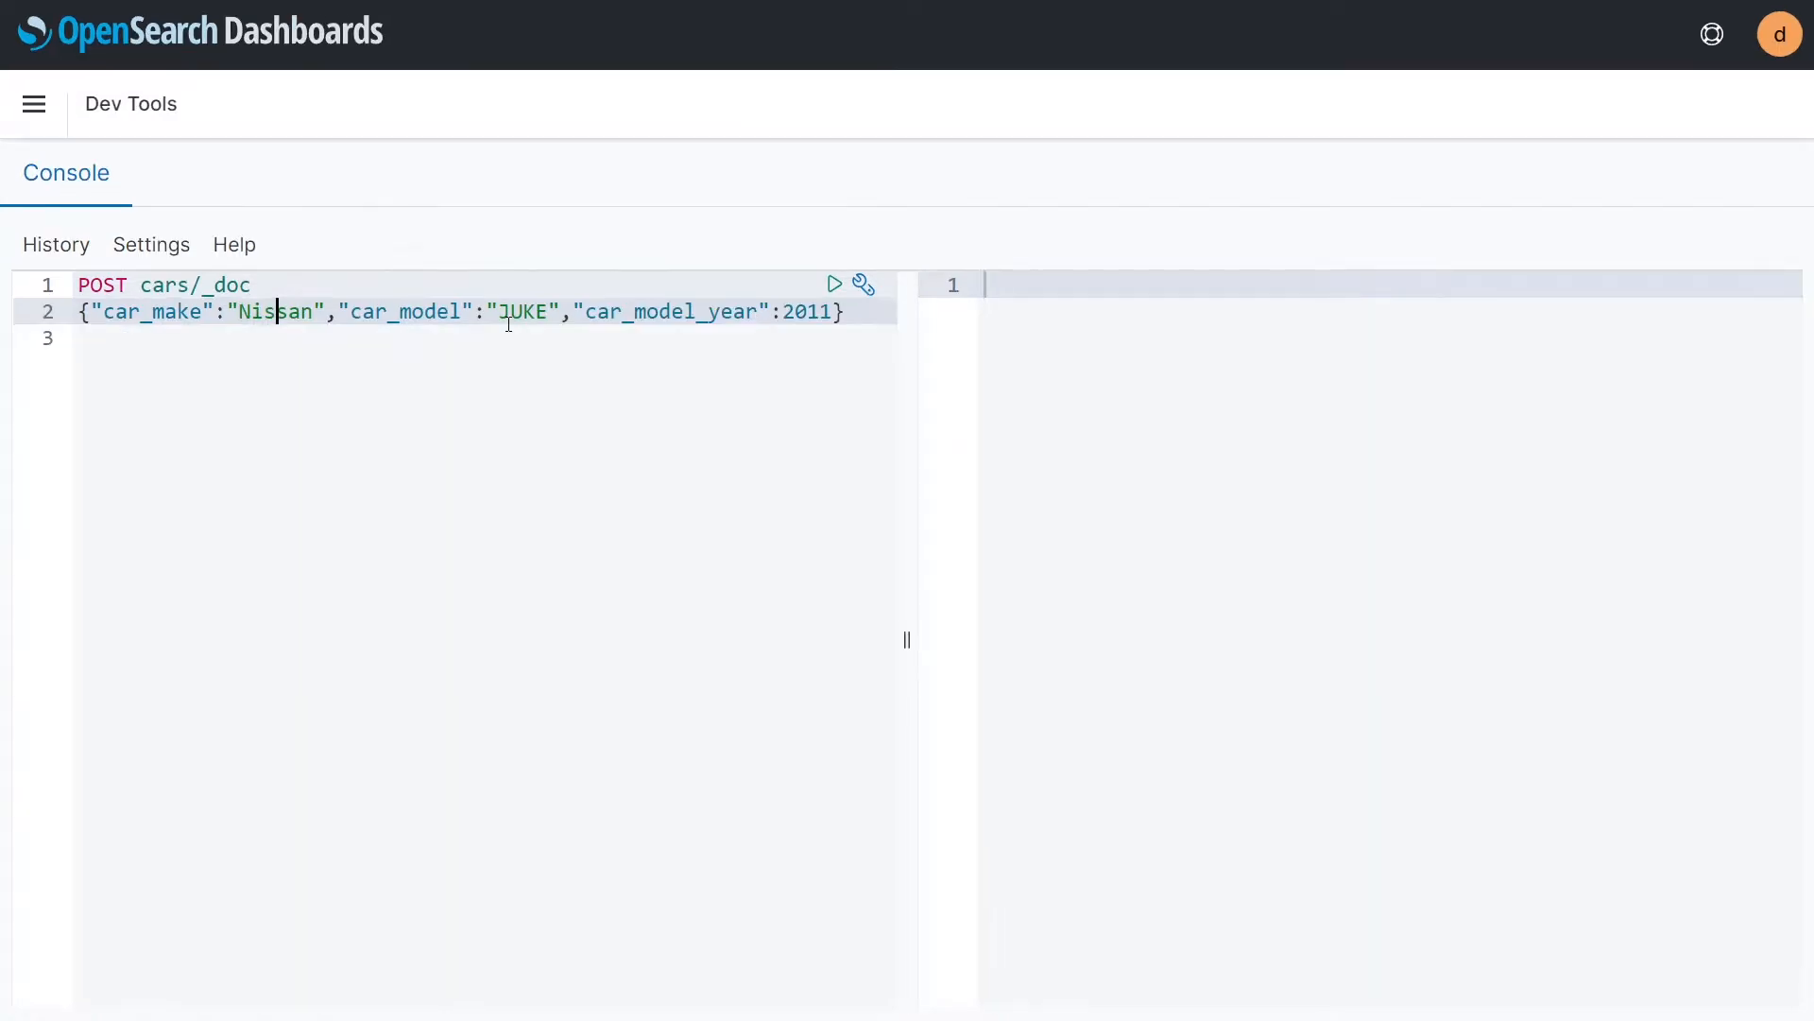
left_click(305, 281)
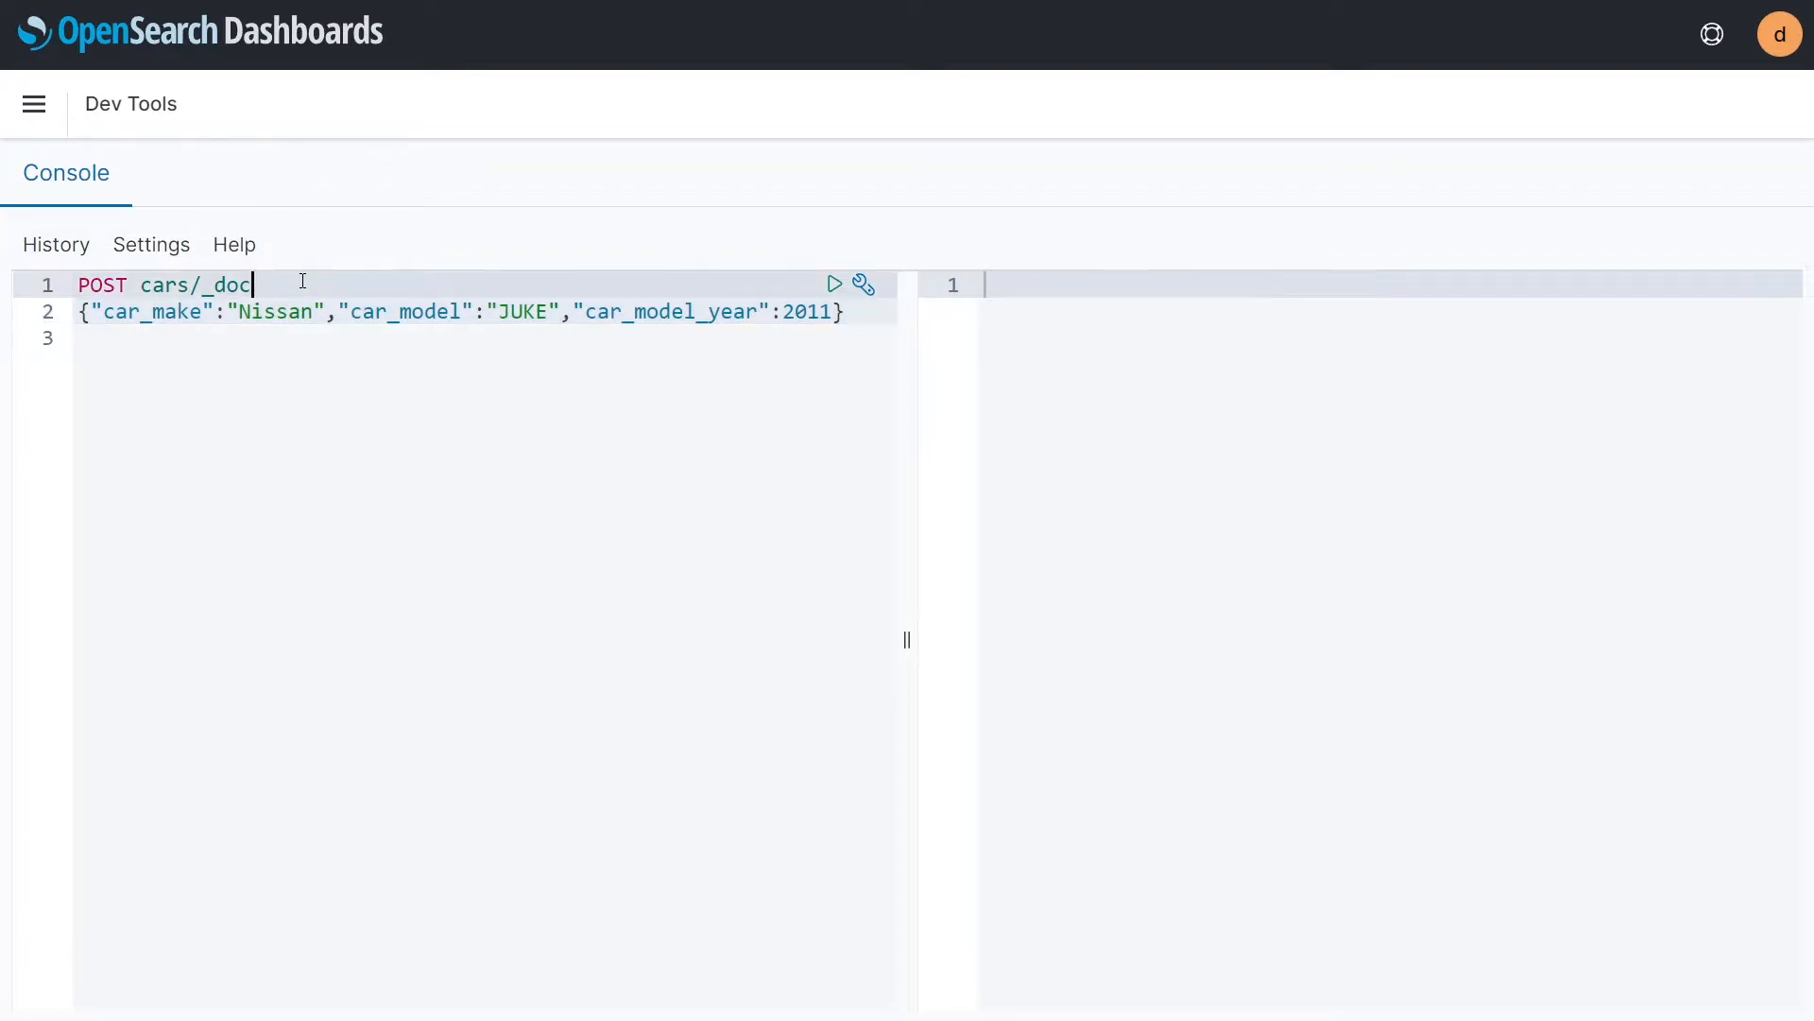
left_click(834, 286)
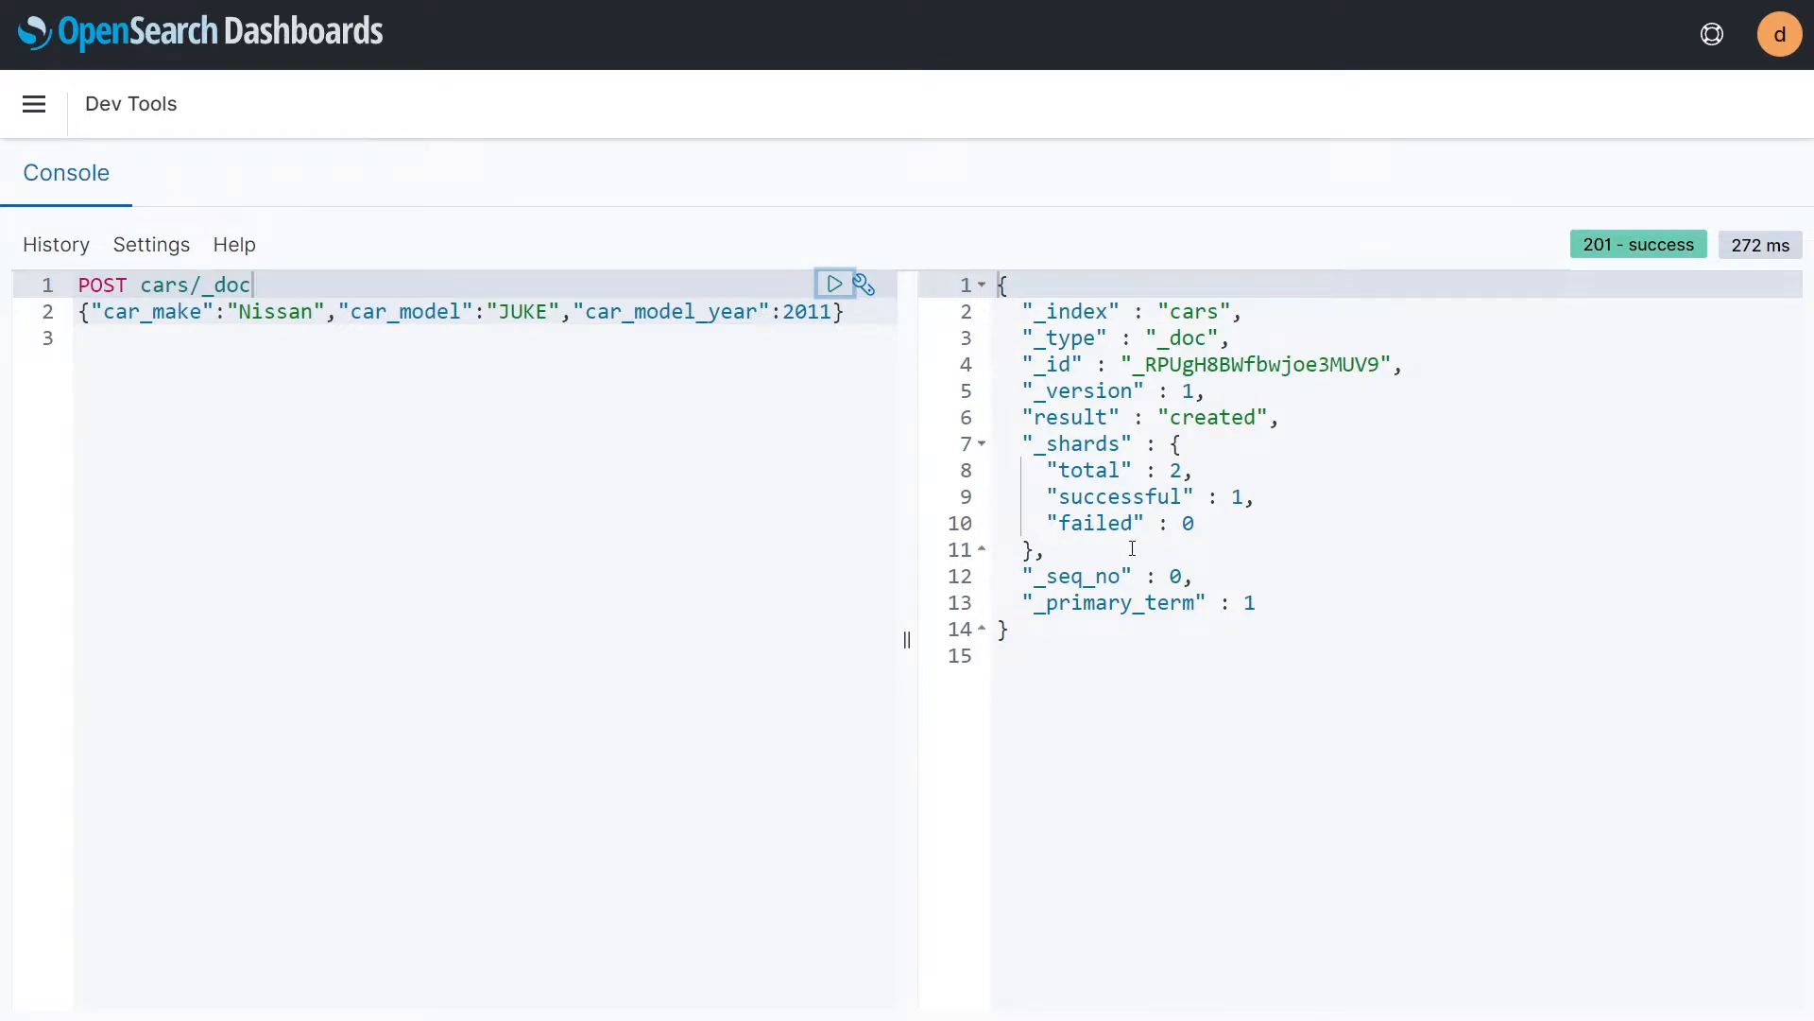
Step: Examine the result, _id, _index and _type fields in the response of the POST request
double_click(1201, 415)
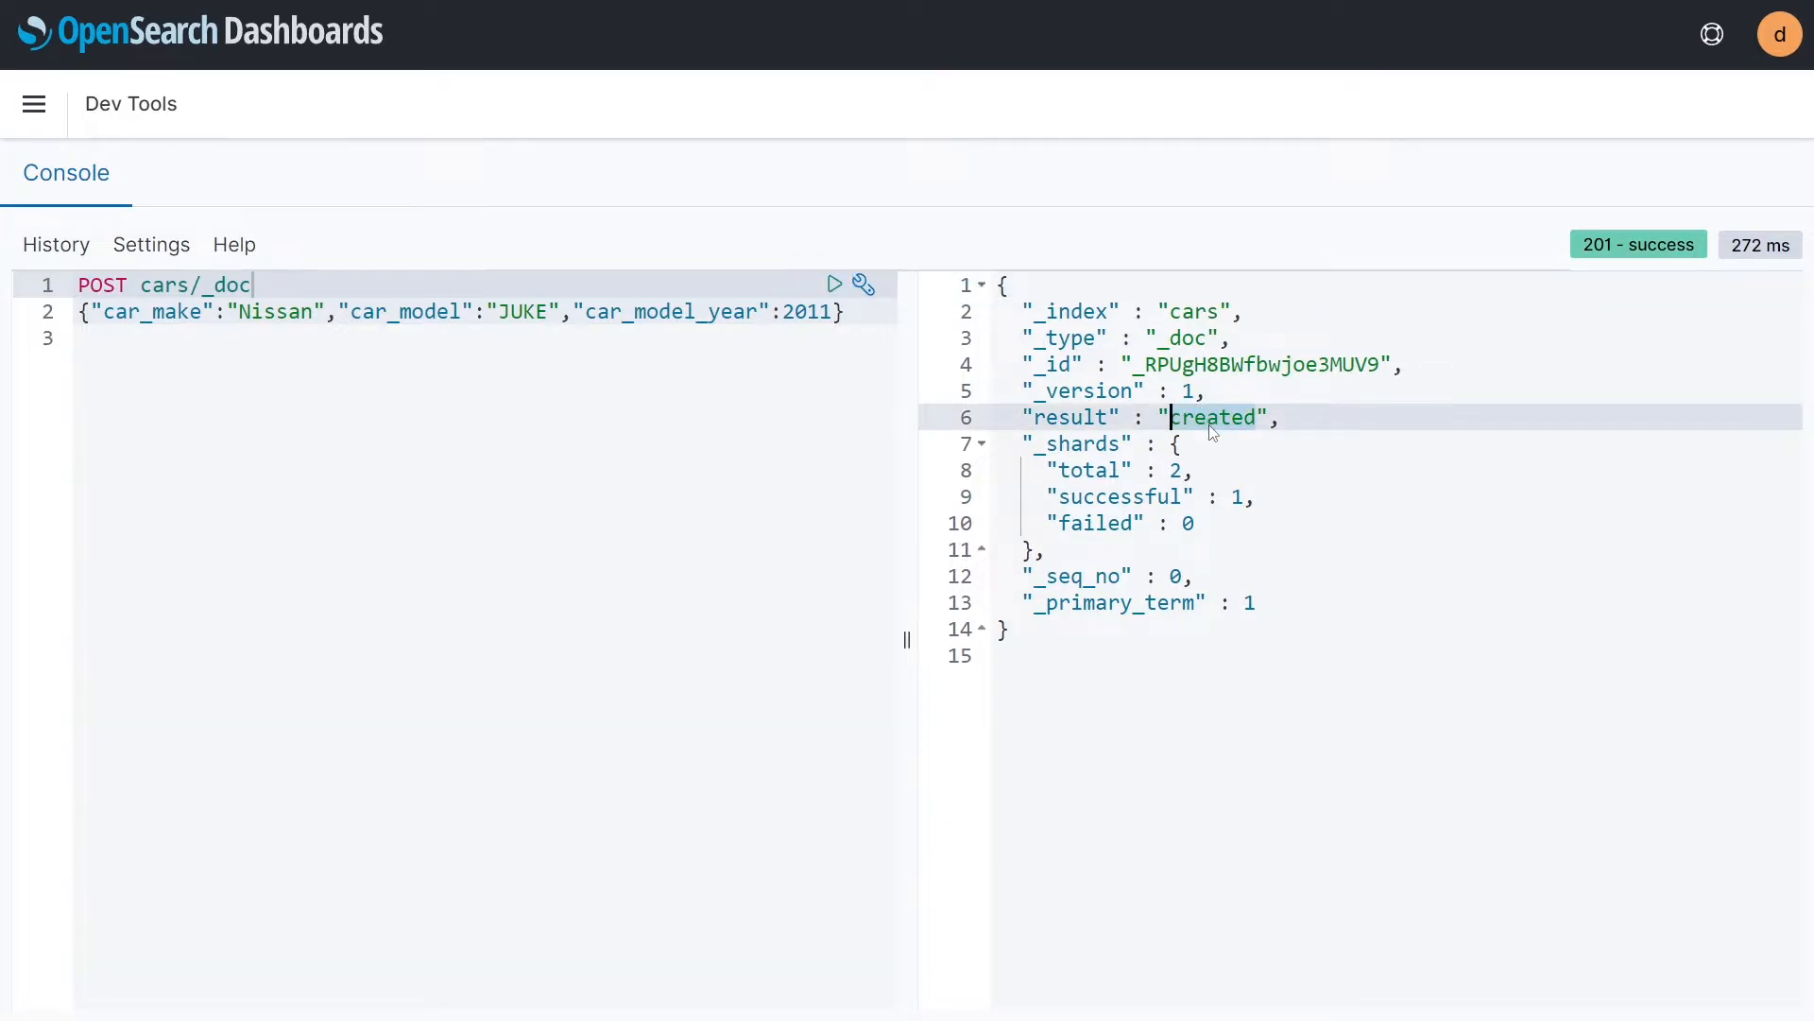
double_click(1206, 363)
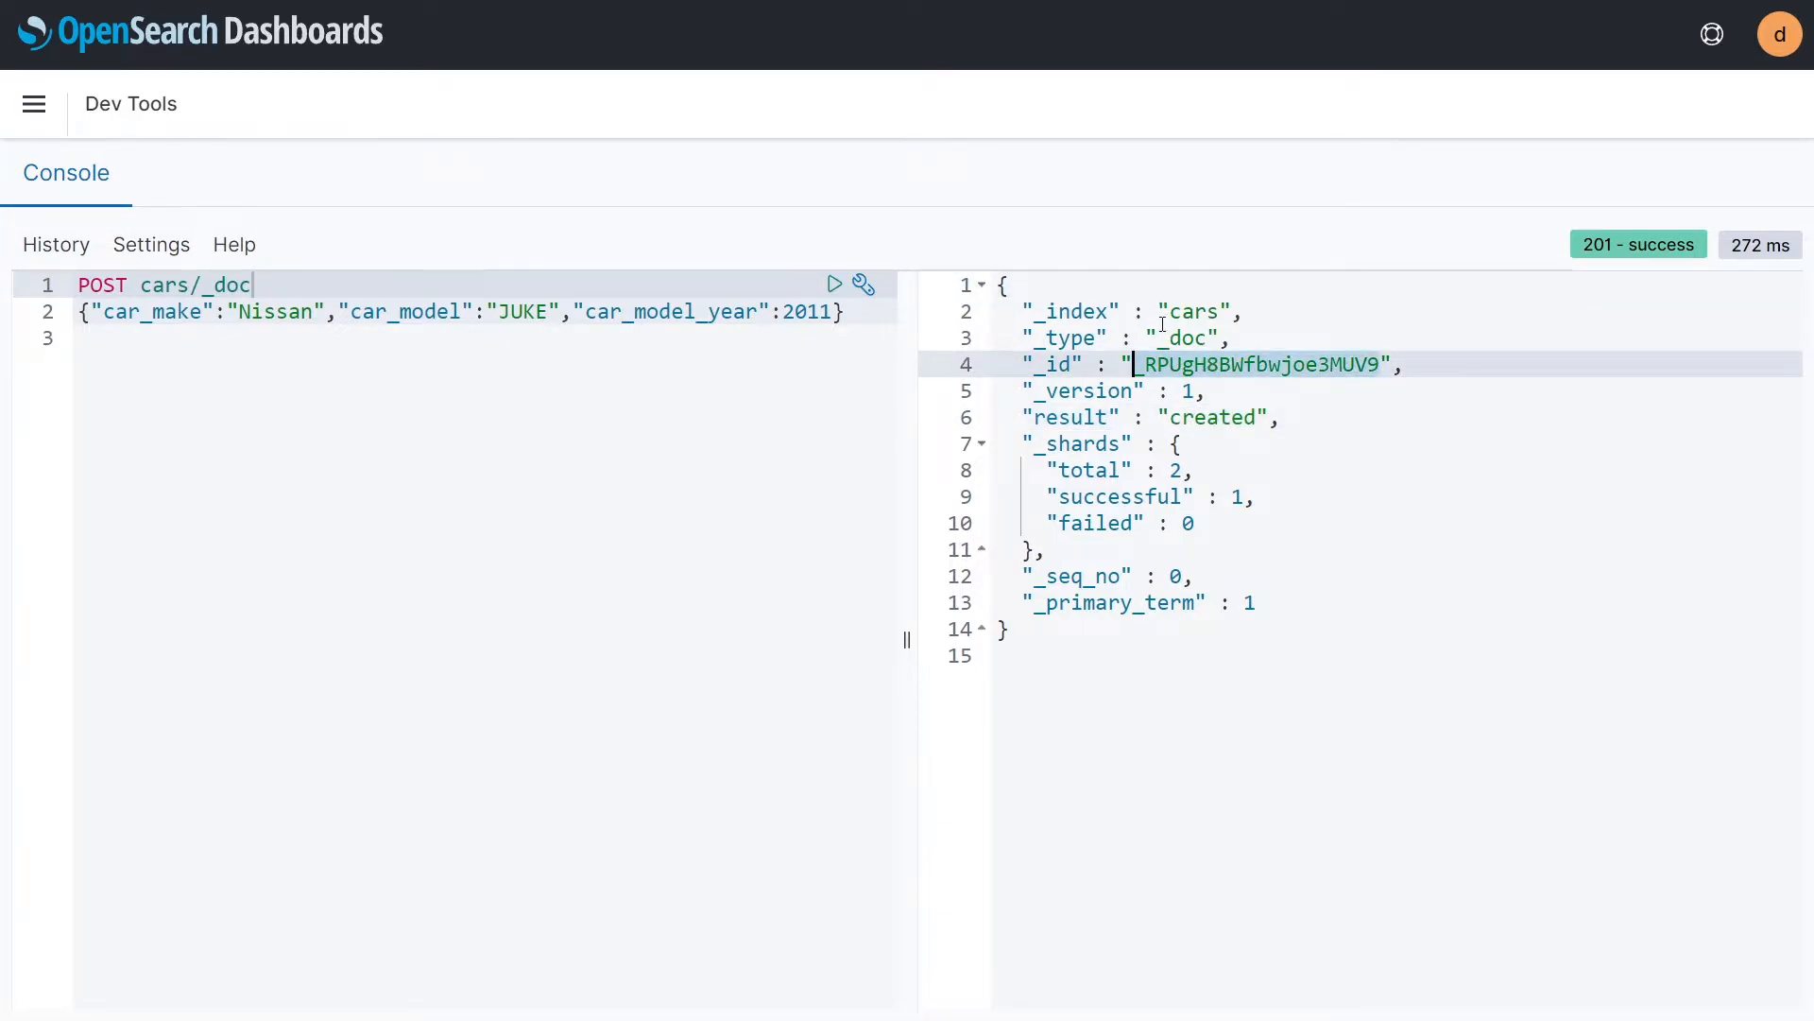
double_click(1187, 312)
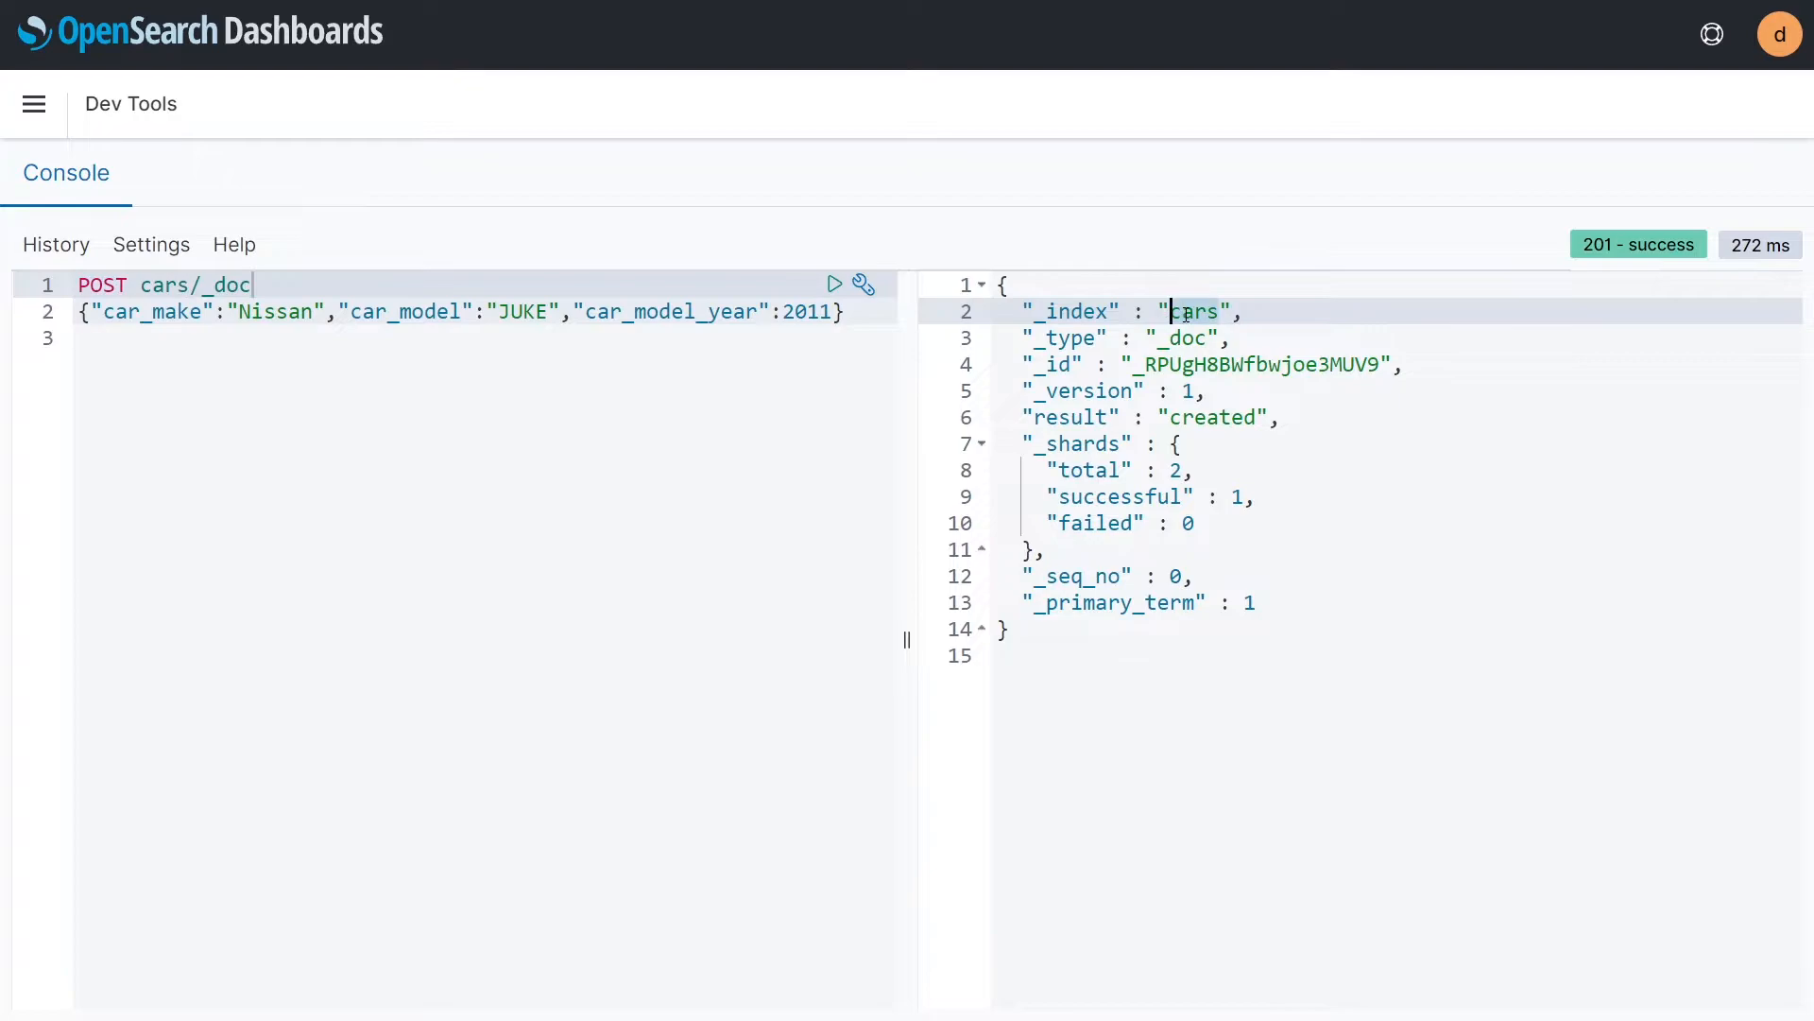
double_click(1176, 340)
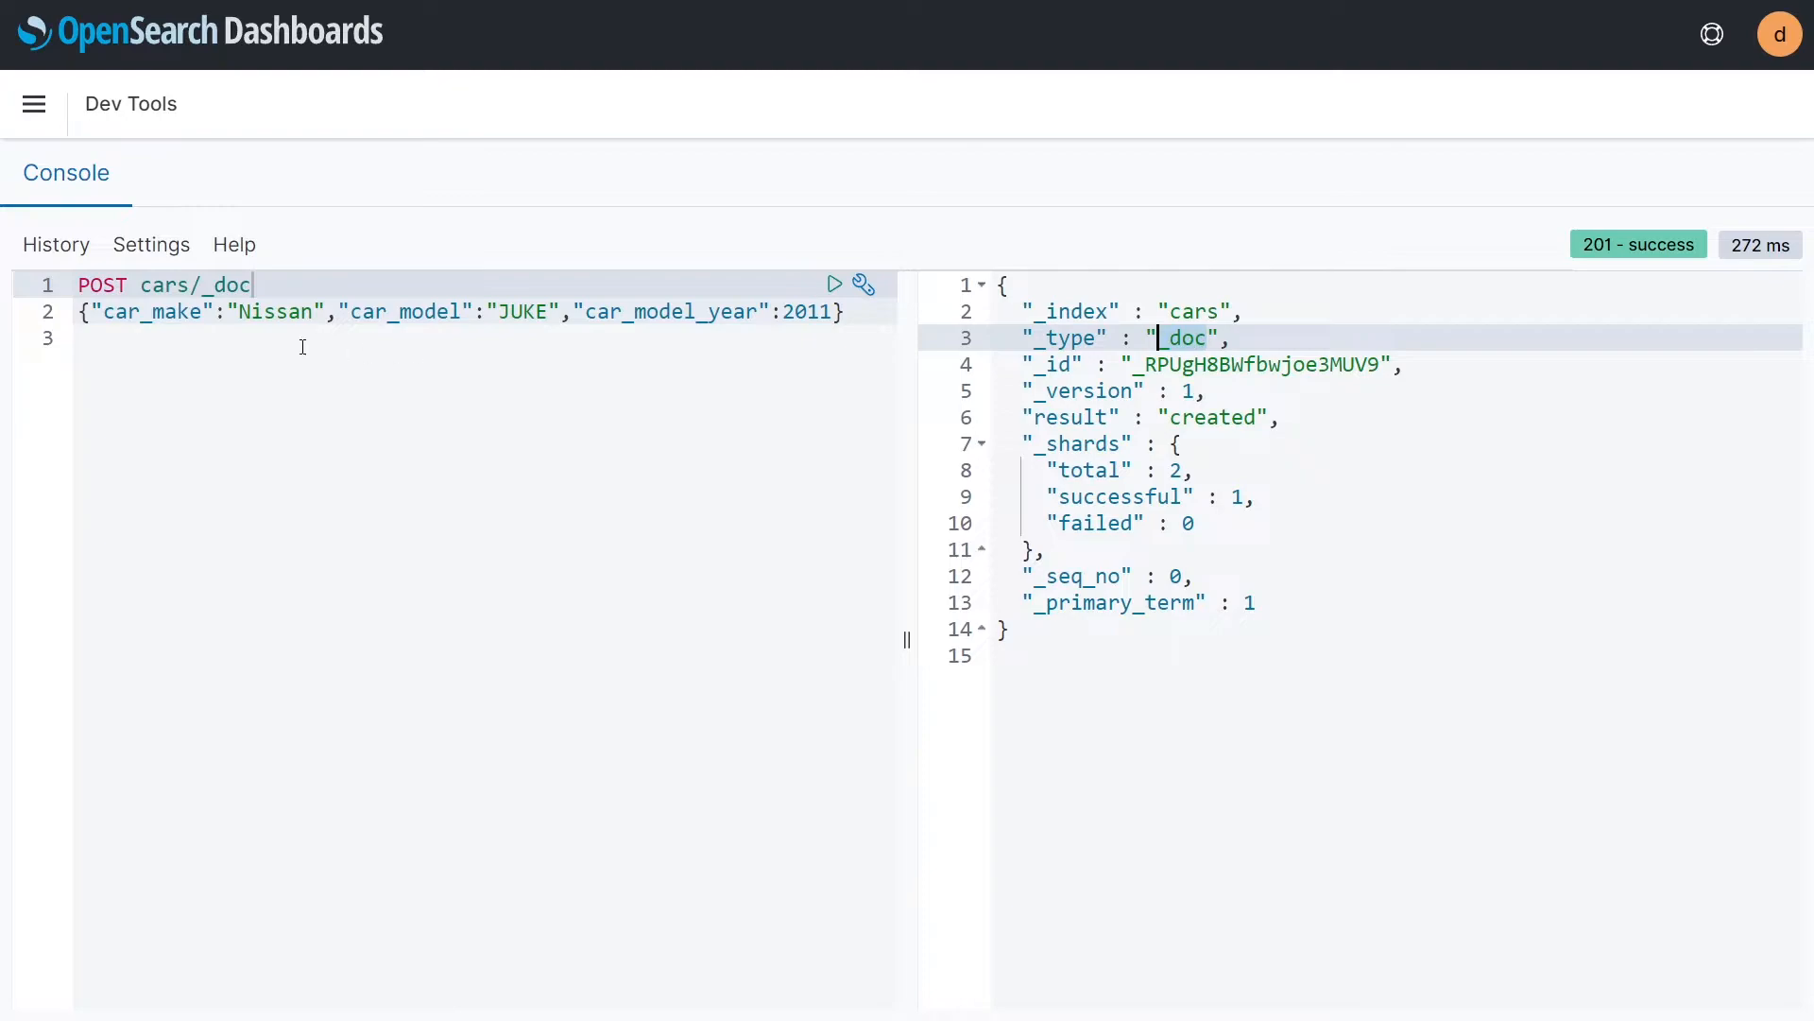
double_click(1195, 367)
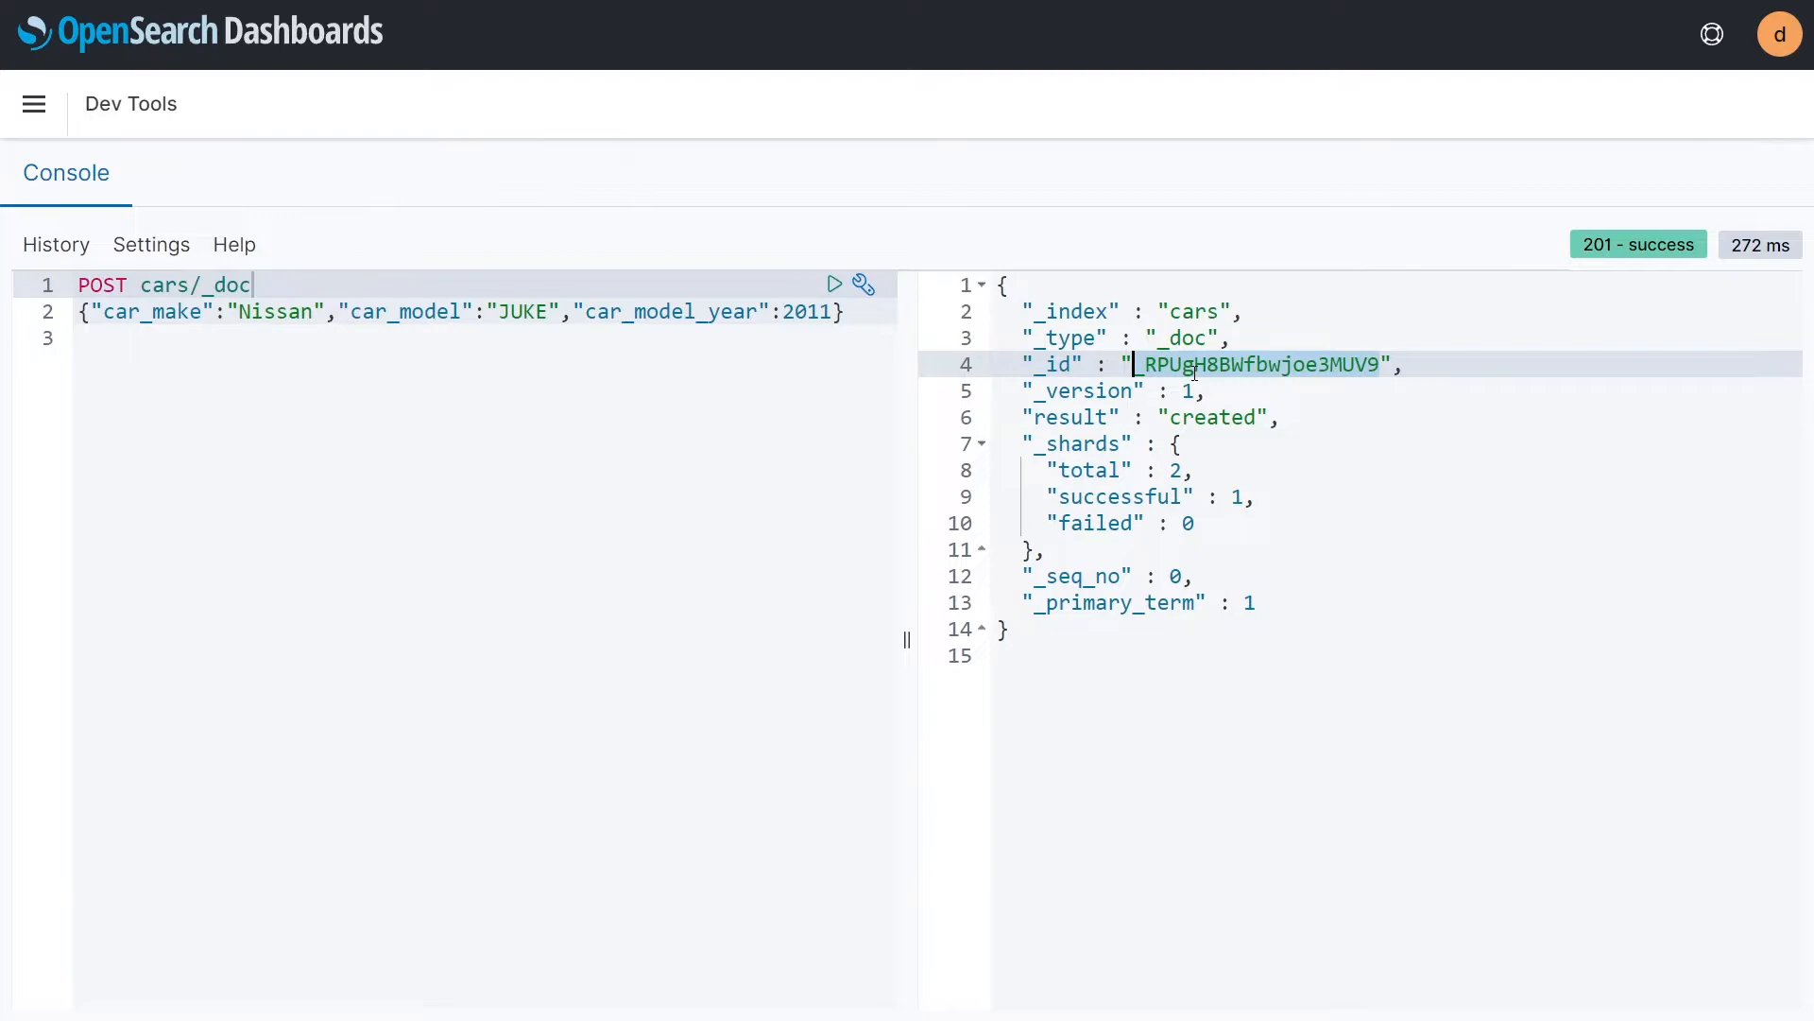
double_click(1261, 370)
Step: Replace the POST request and its body with the request line PUT cars/_doc/1
double_click(110, 283)
left_click(826, 363)
left_click_drag(847, 315, 38, 273)
key("BackSpace")
type("PUT ")
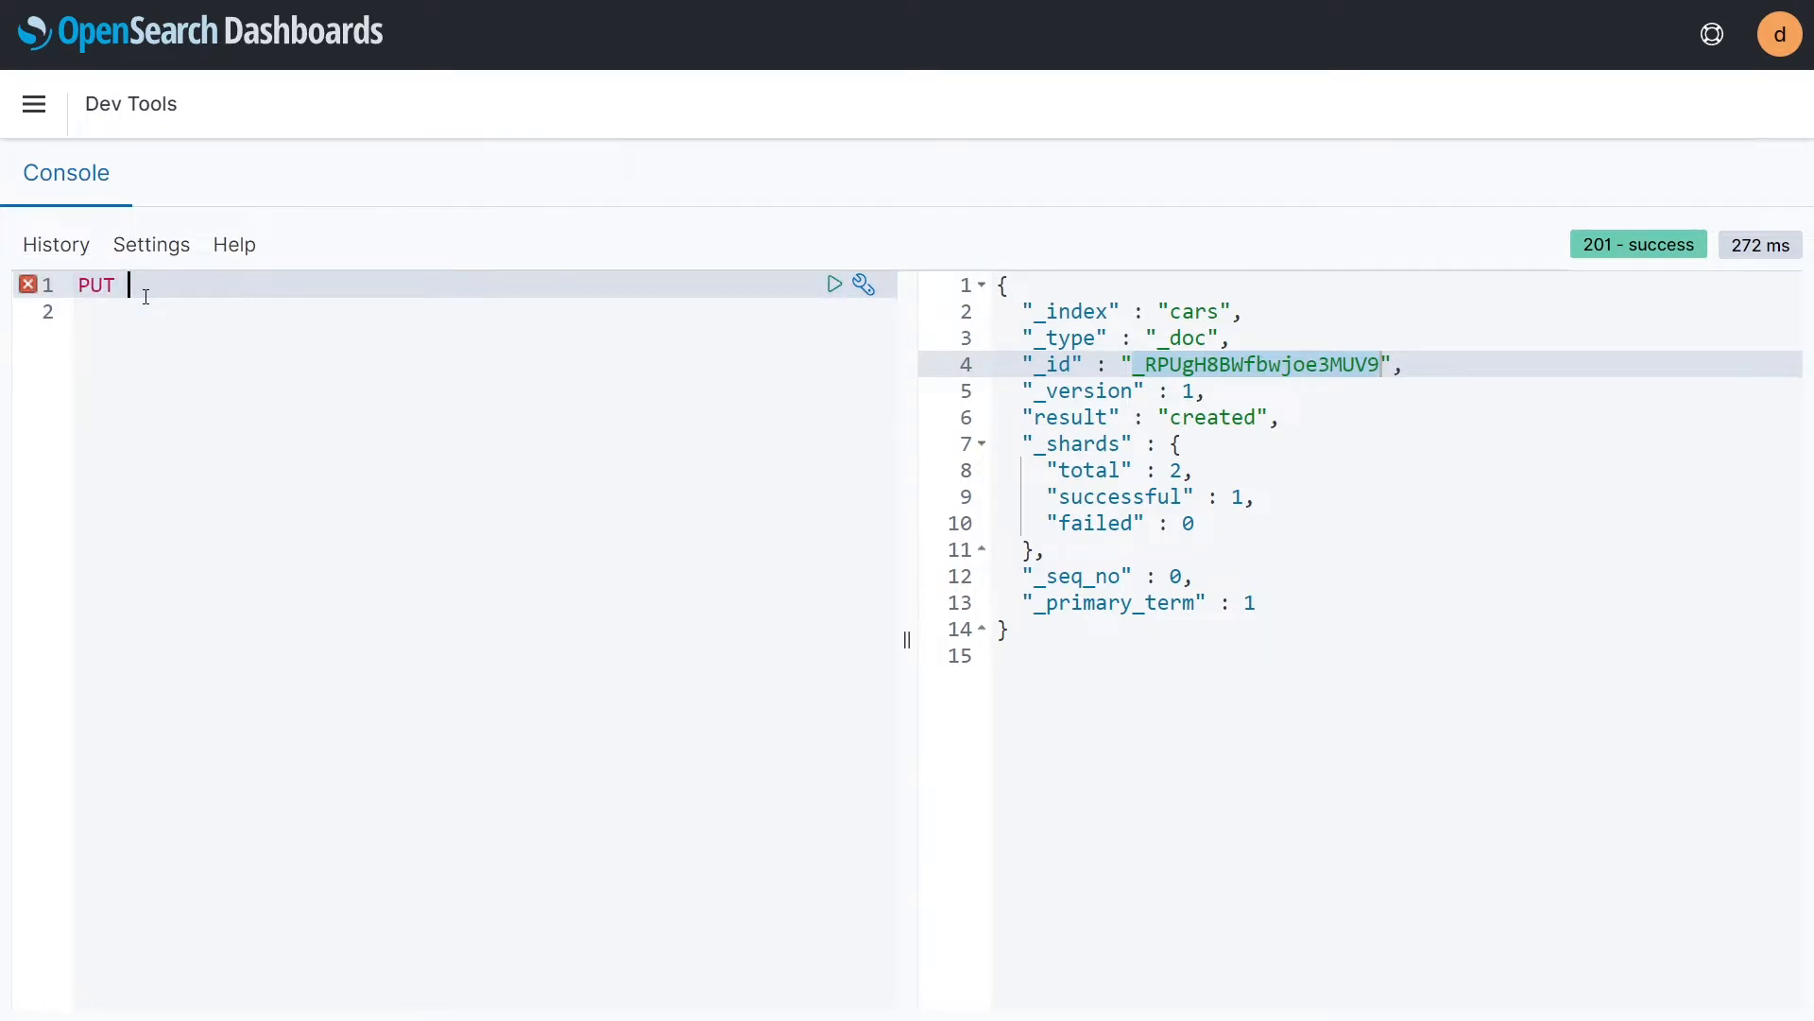
type("cars/_do")
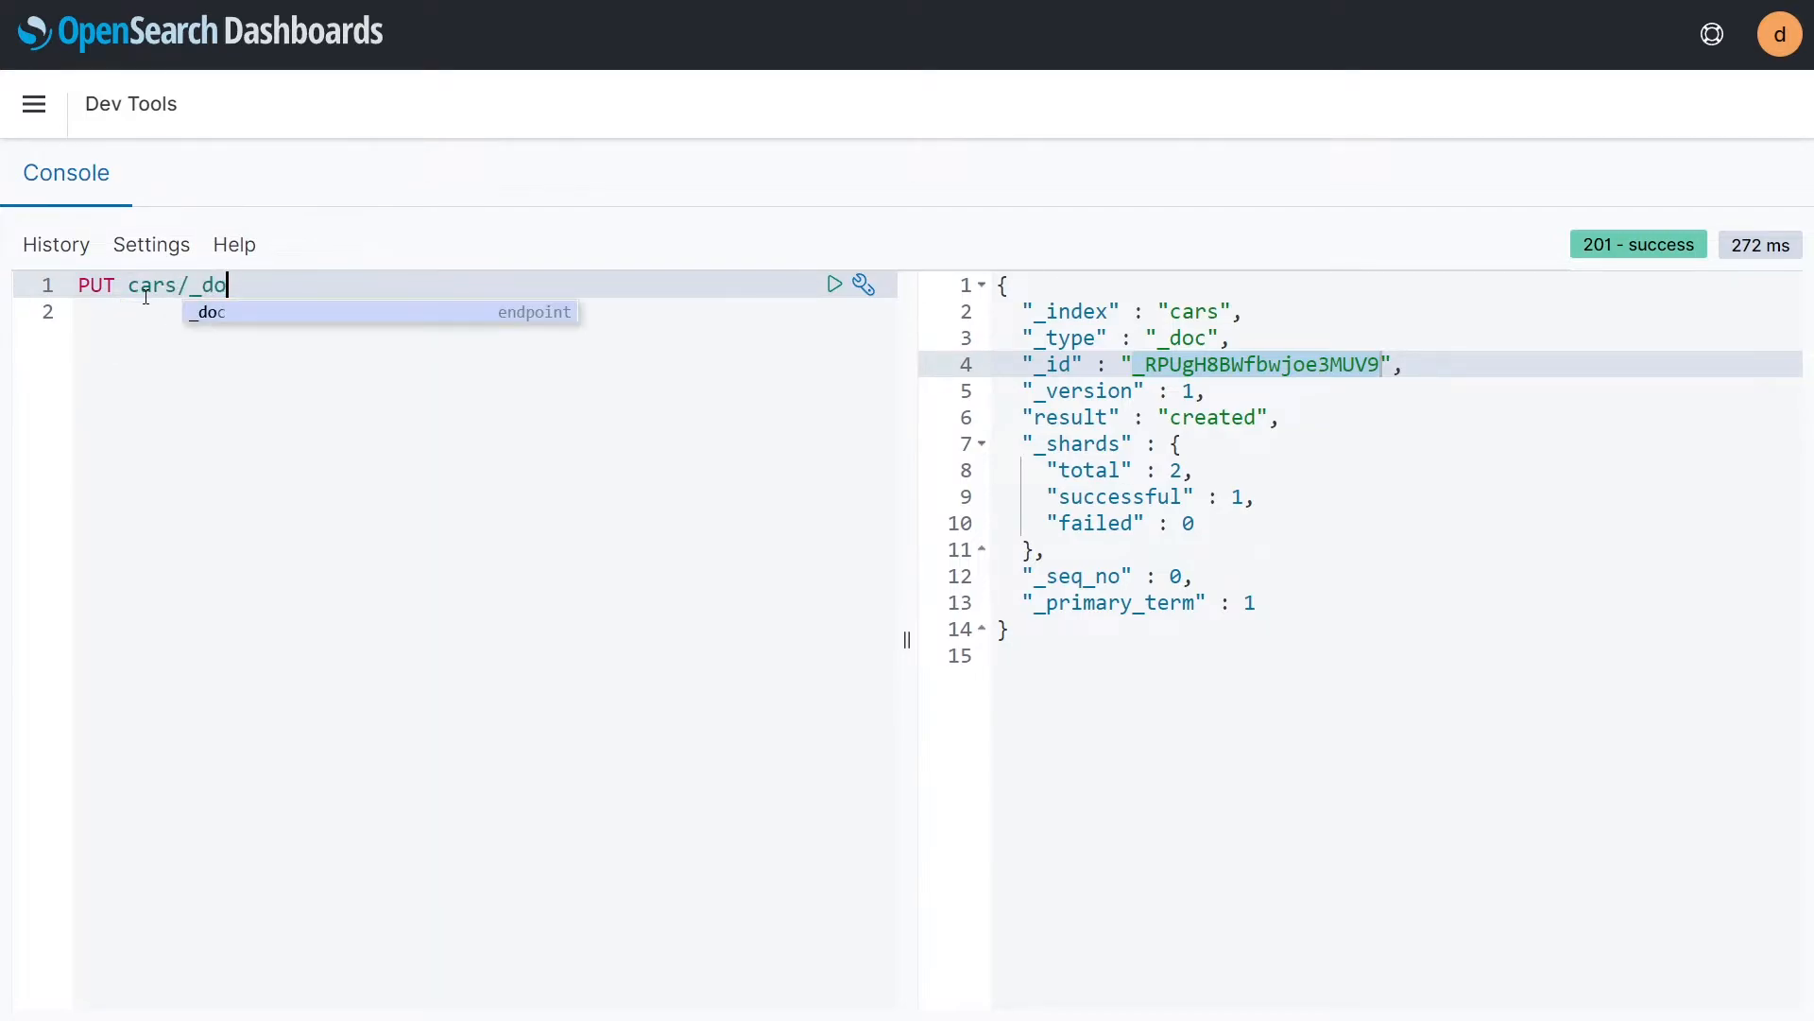
type("c/")
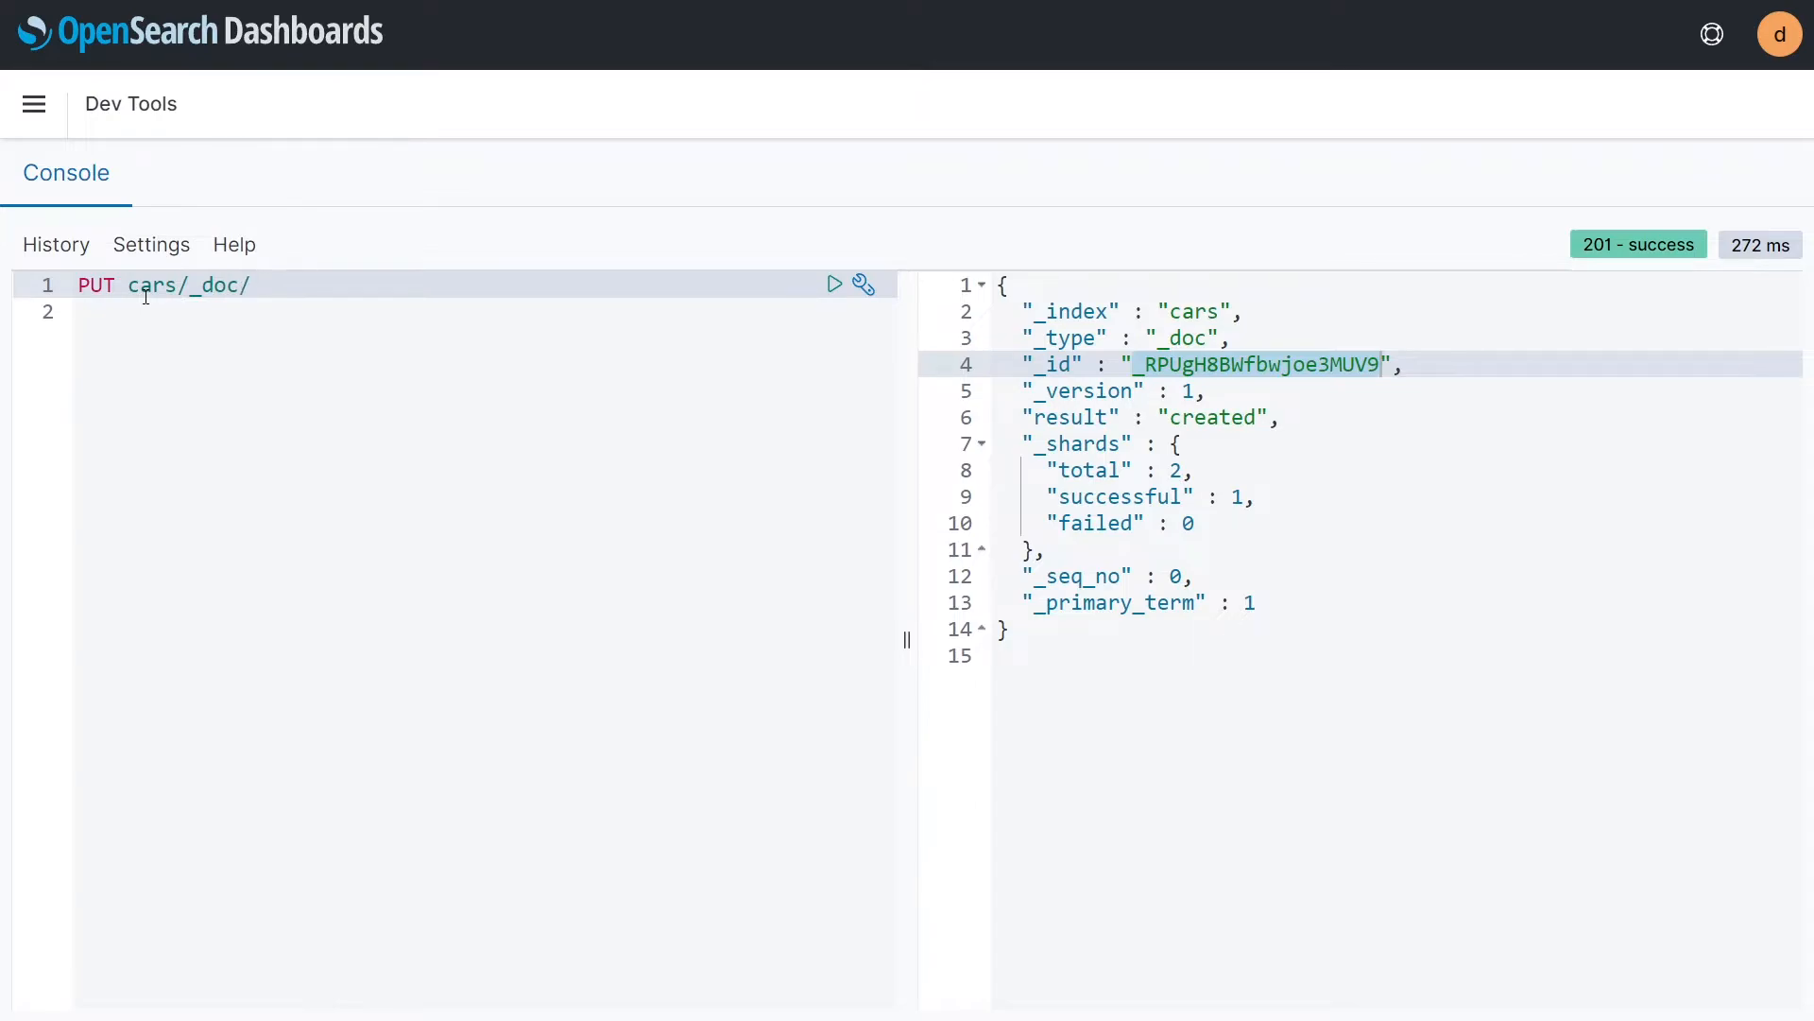
type("1")
Step: Give the PUT request a JSON body with car_make Mercedes-Benz, car_model E-Class and car_model_year 2001, and send it twice
left_click(146, 311)
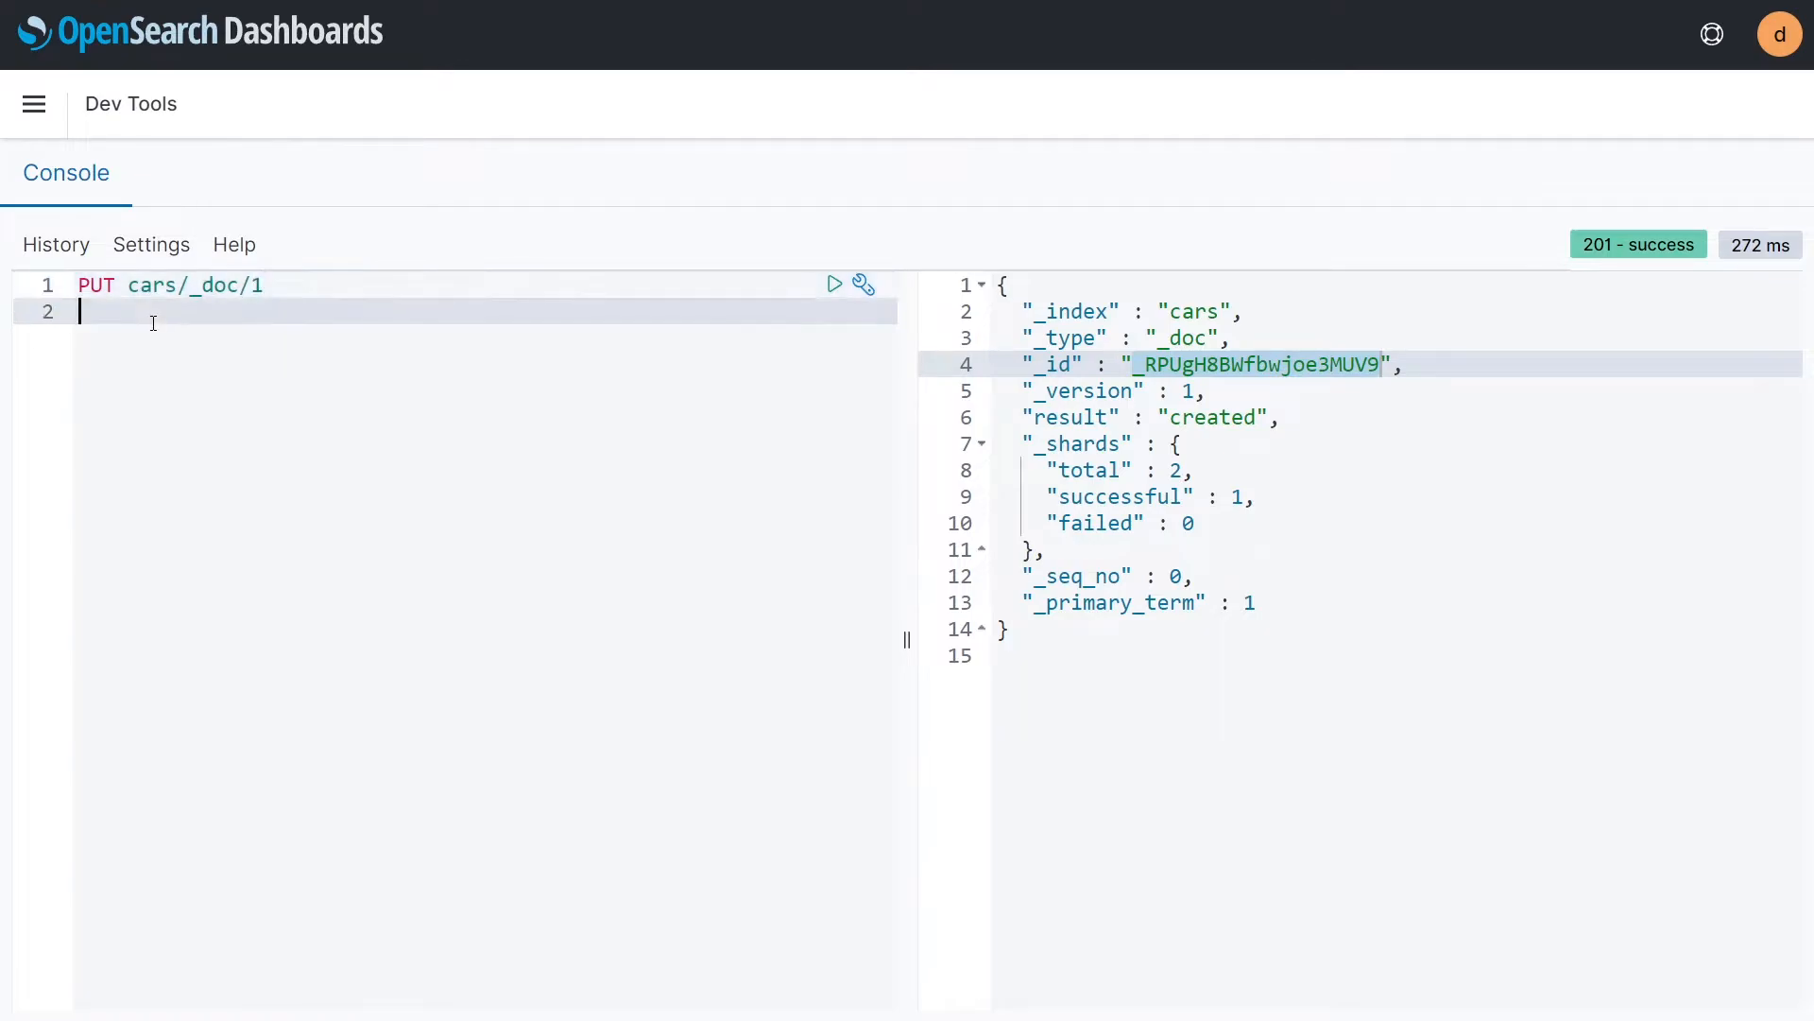
type("{\"car_make\":\"Mercedes-Benz\",\"car_model\":\"E-Class\",\"car_model_year\":2001}")
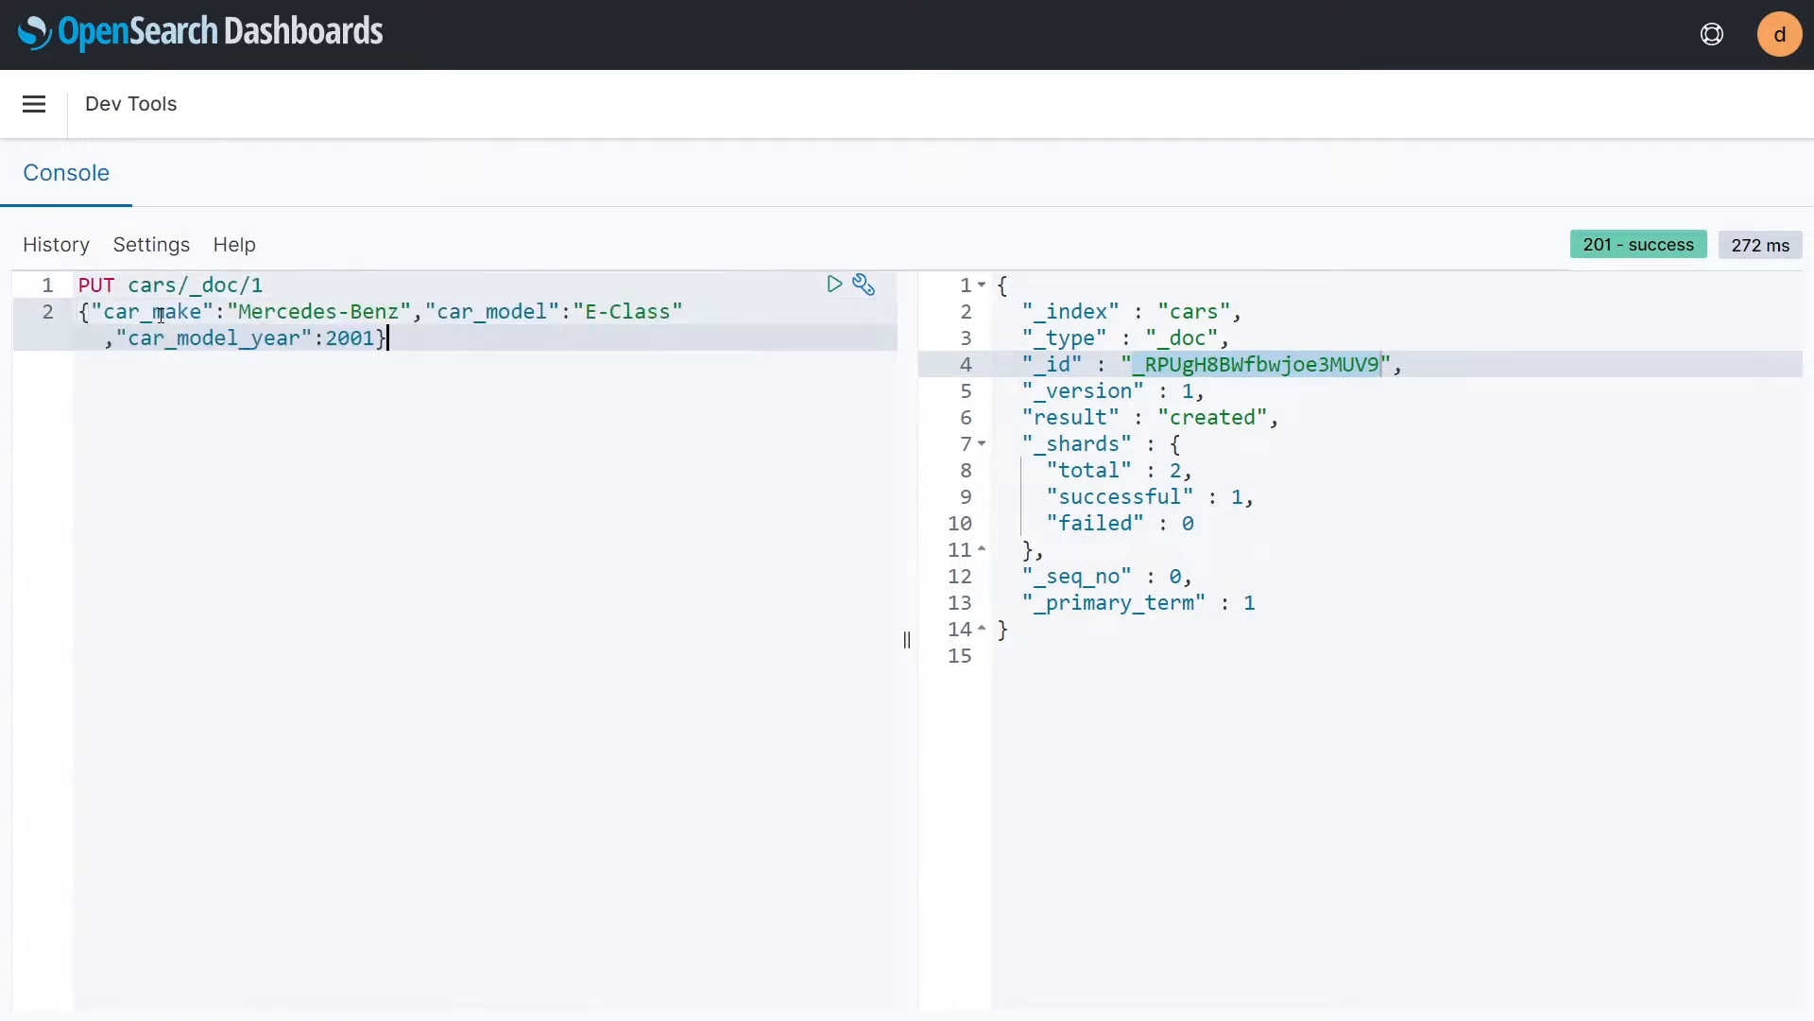
left_click(834, 285)
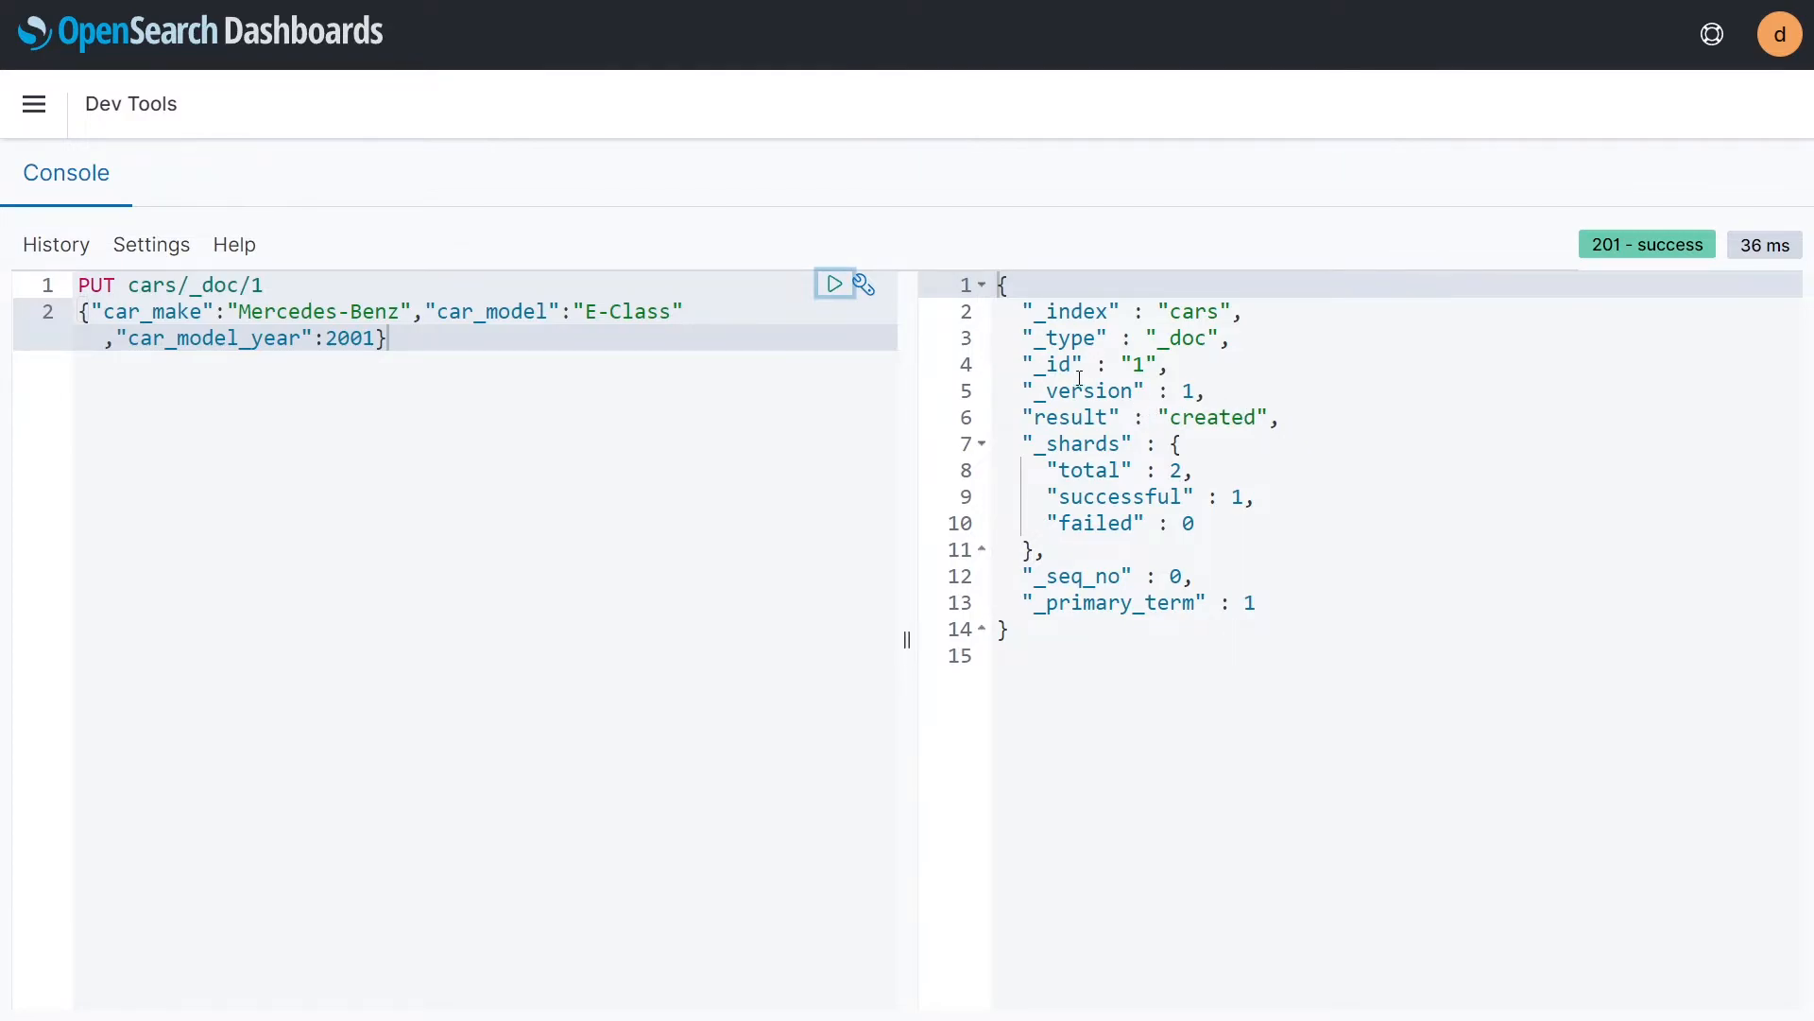
left_click(283, 286)
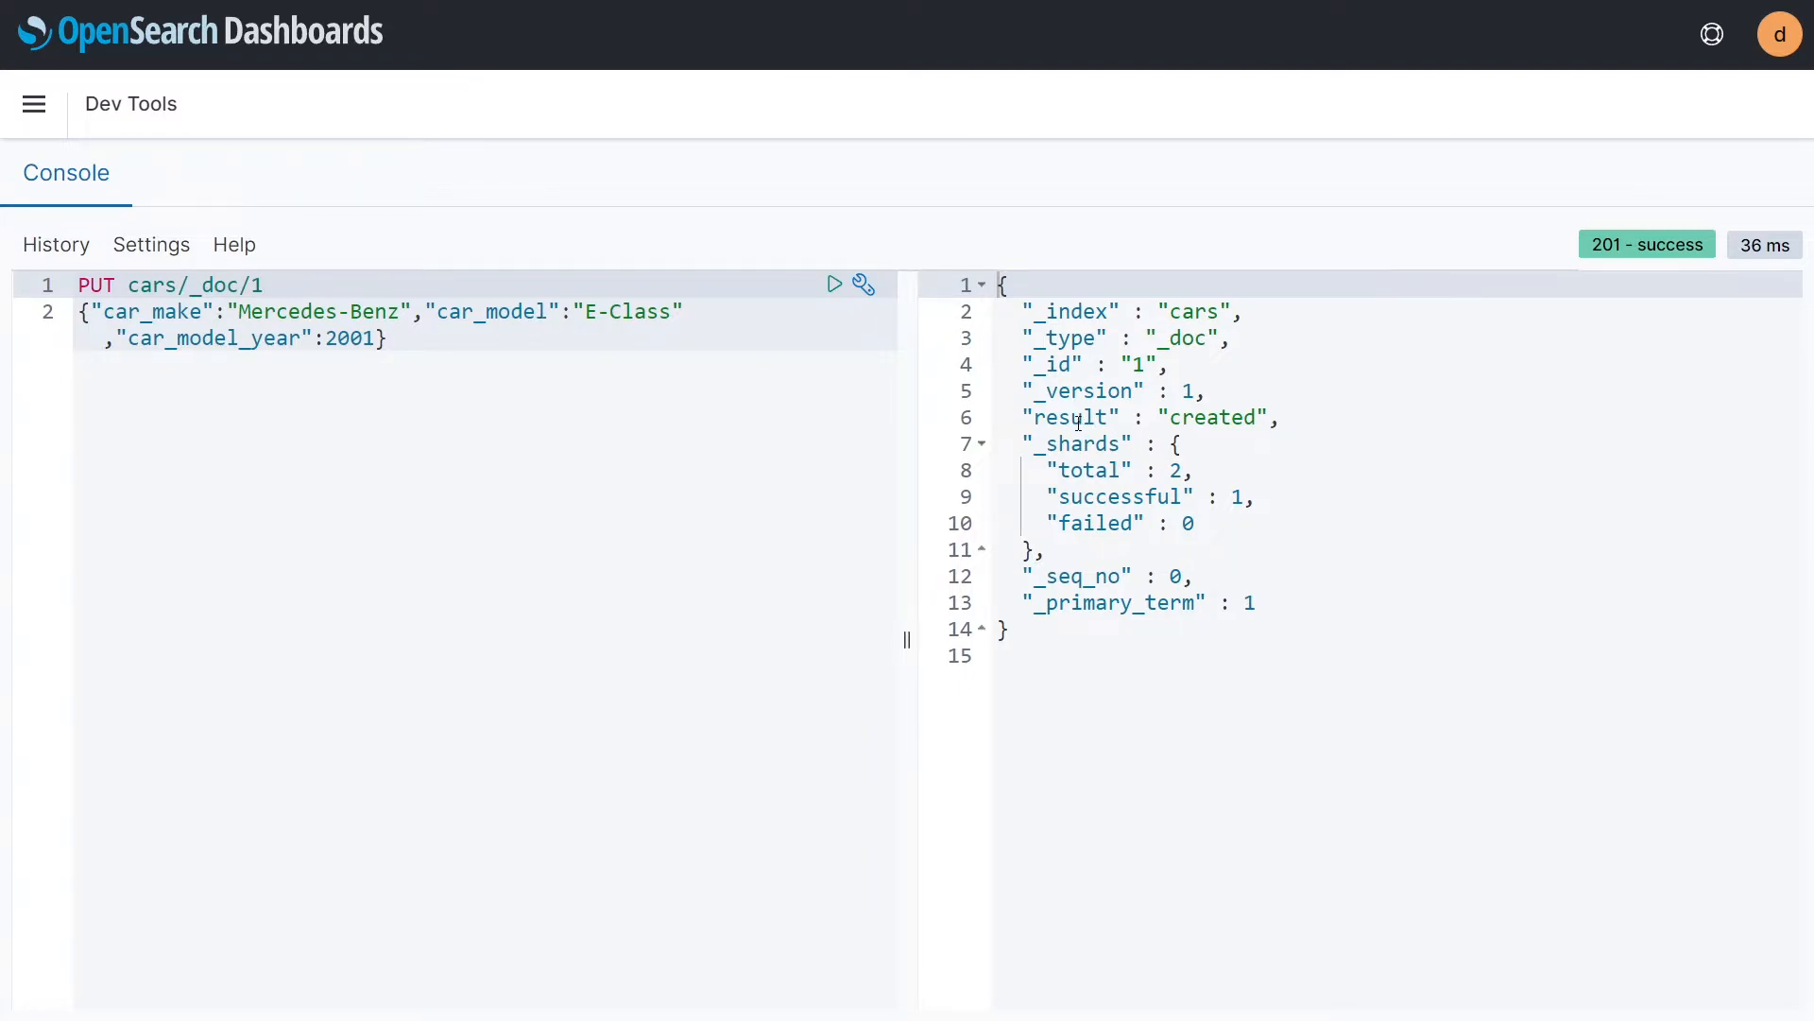
left_click(834, 285)
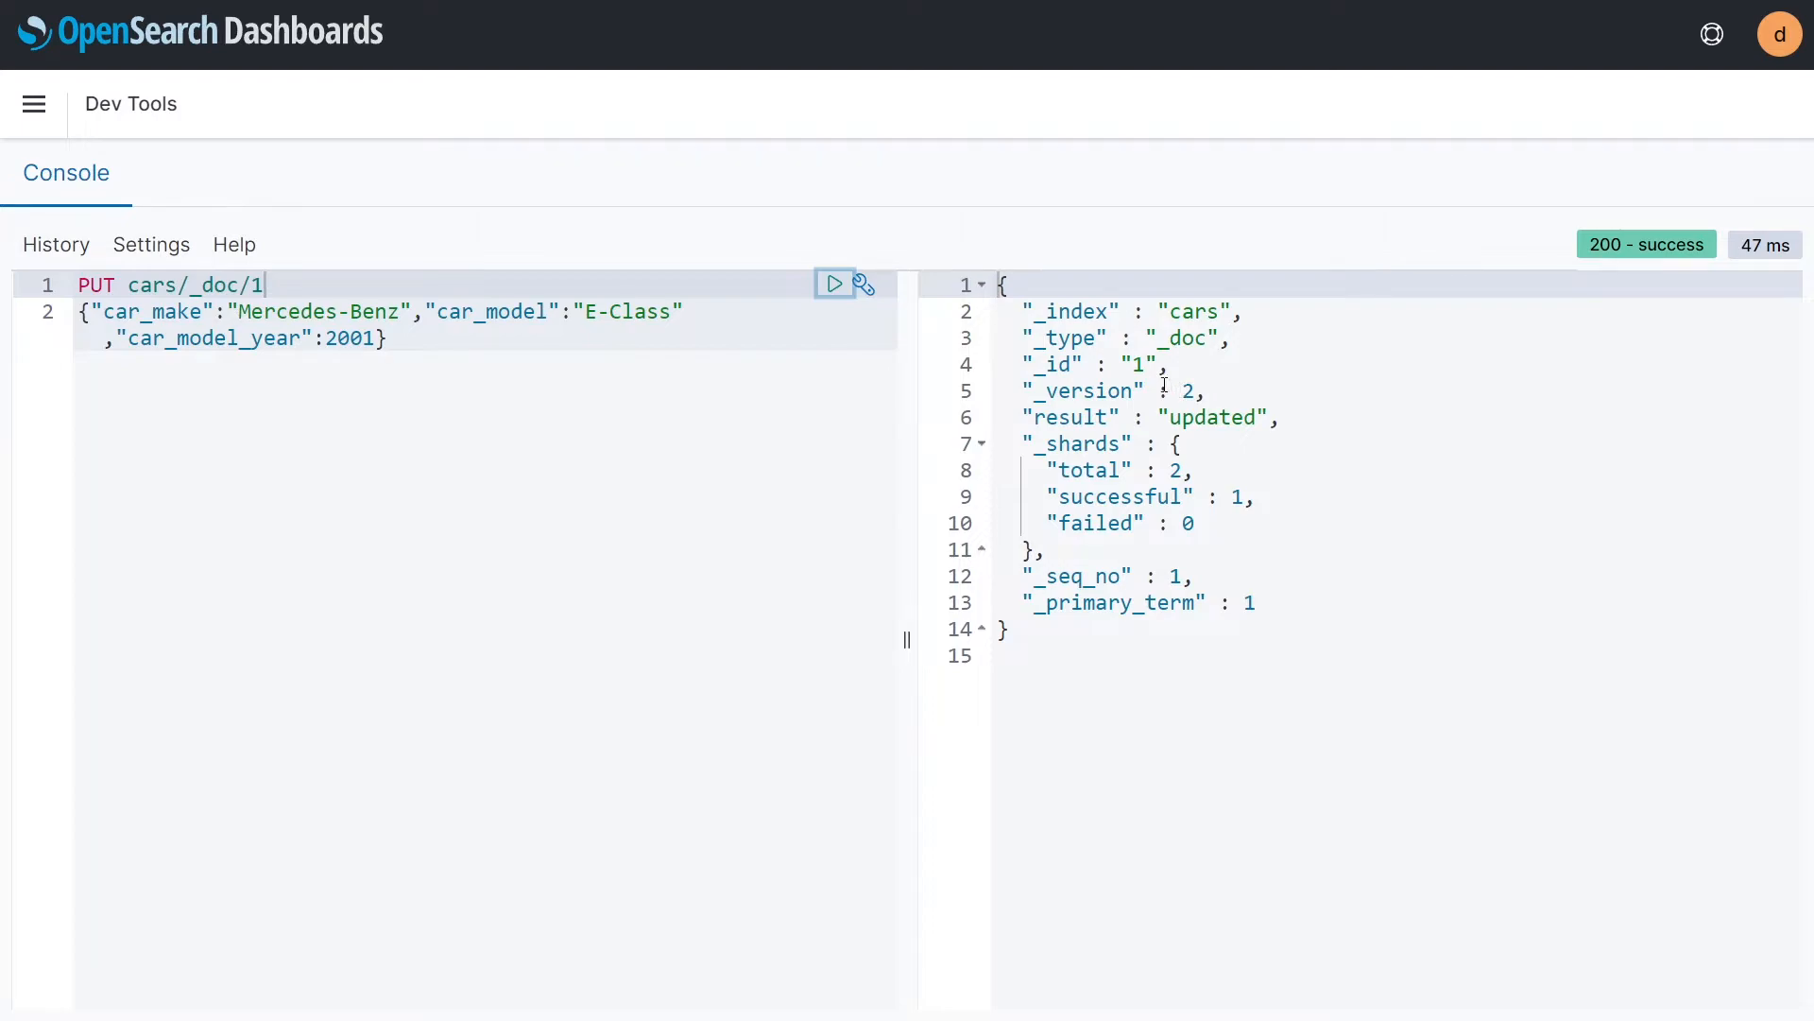
Step: Try to send the PUT request without the document ID, as PUT cars/_doc/
key("BackSpace")
left_click(834, 284)
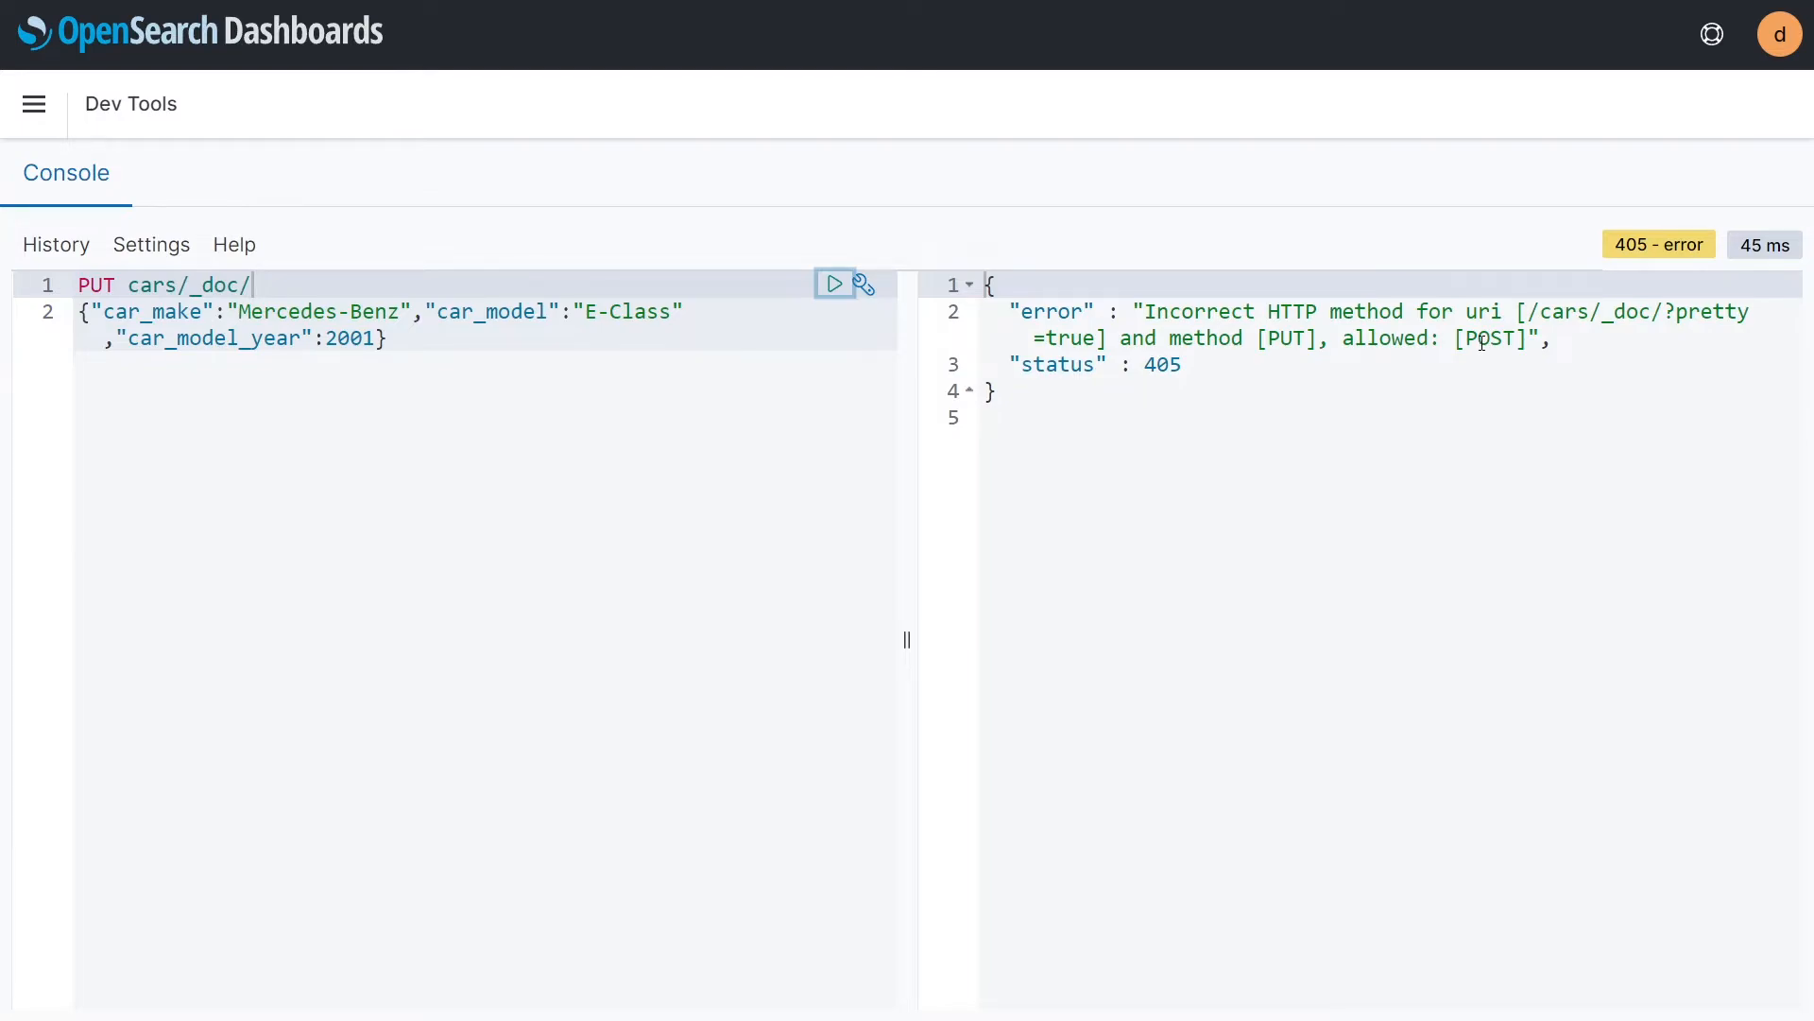
Step: Replace the console content with two POST cars/_doc requests, for a 2001 Mercedes-Benz E-Class and a 1986 Mazda B-Series, without a leading blank line
left_click(441, 333)
key("ctrl+a")
key("BackSpace")
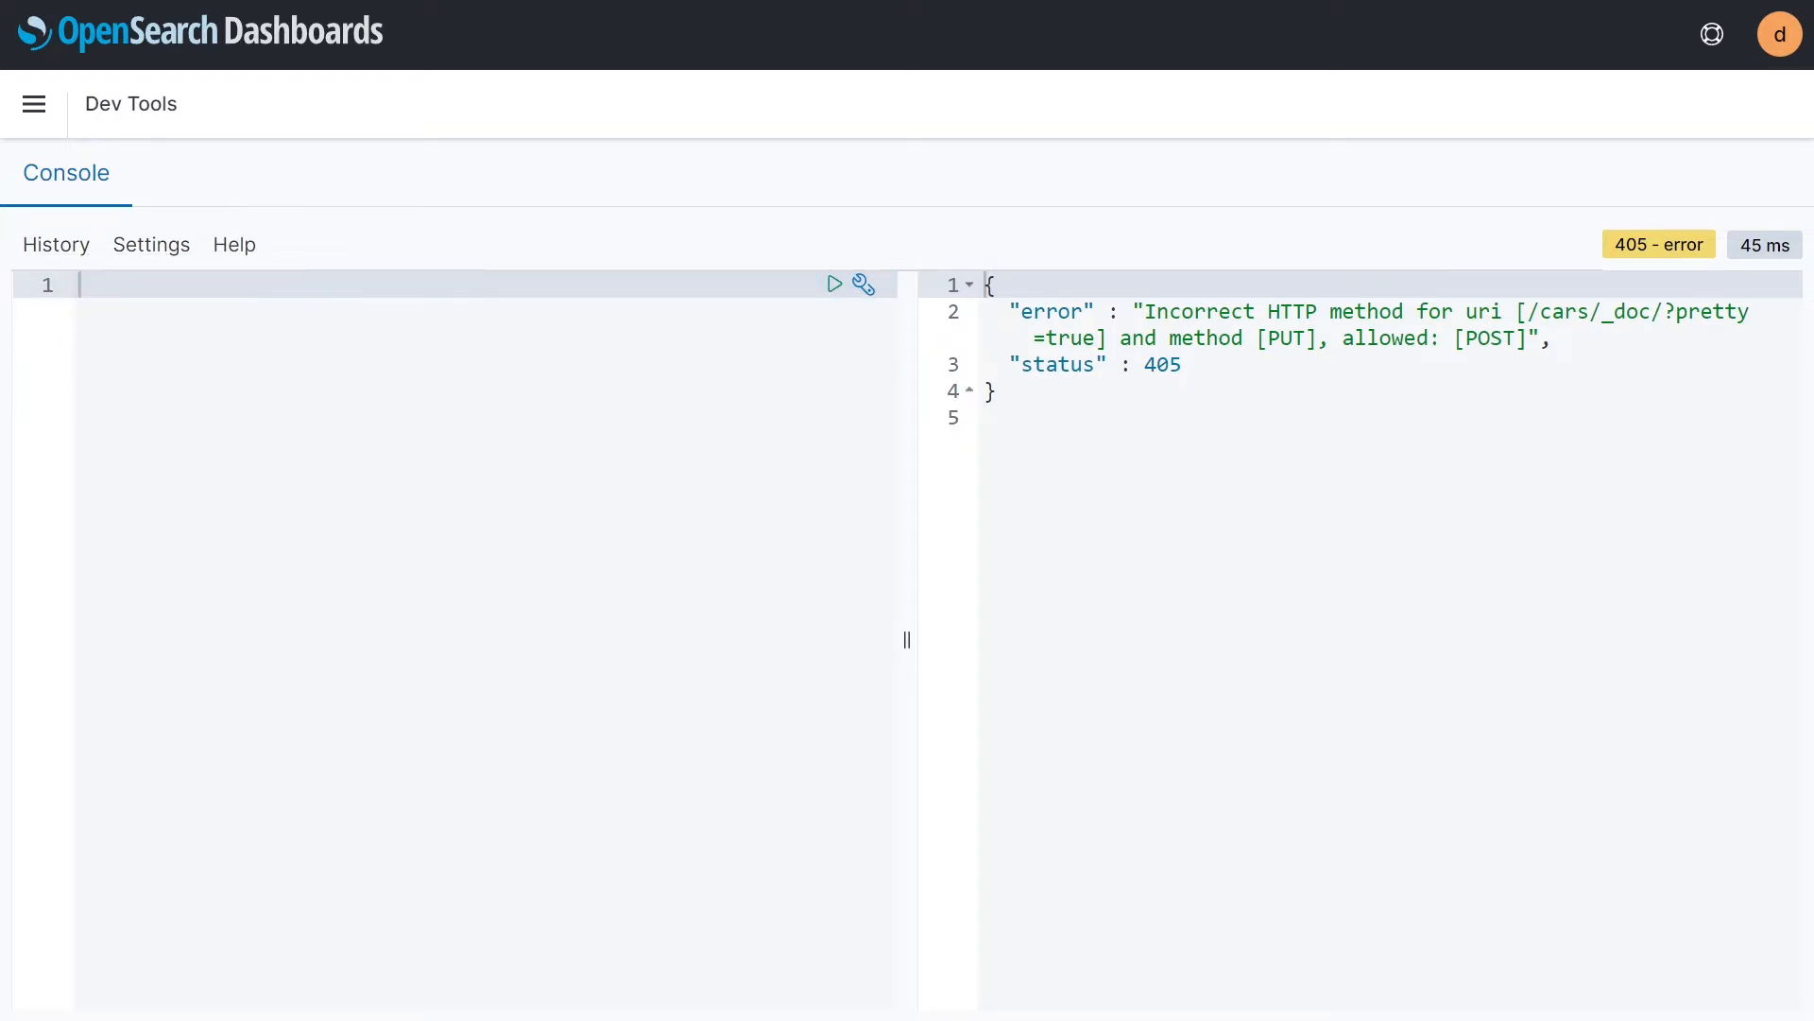
type("POST cars/_doc {\"car_make\":\"Mercedes-Benz\",\"car_model\":\"E-Class\",\"car_model_year\":2001} POST cars/_doc {\"car_make\":\"Mazda\",\"car_model\":\"B-Series\",\"car_model_year\":1986}")
left_click(135, 286)
key("Down")
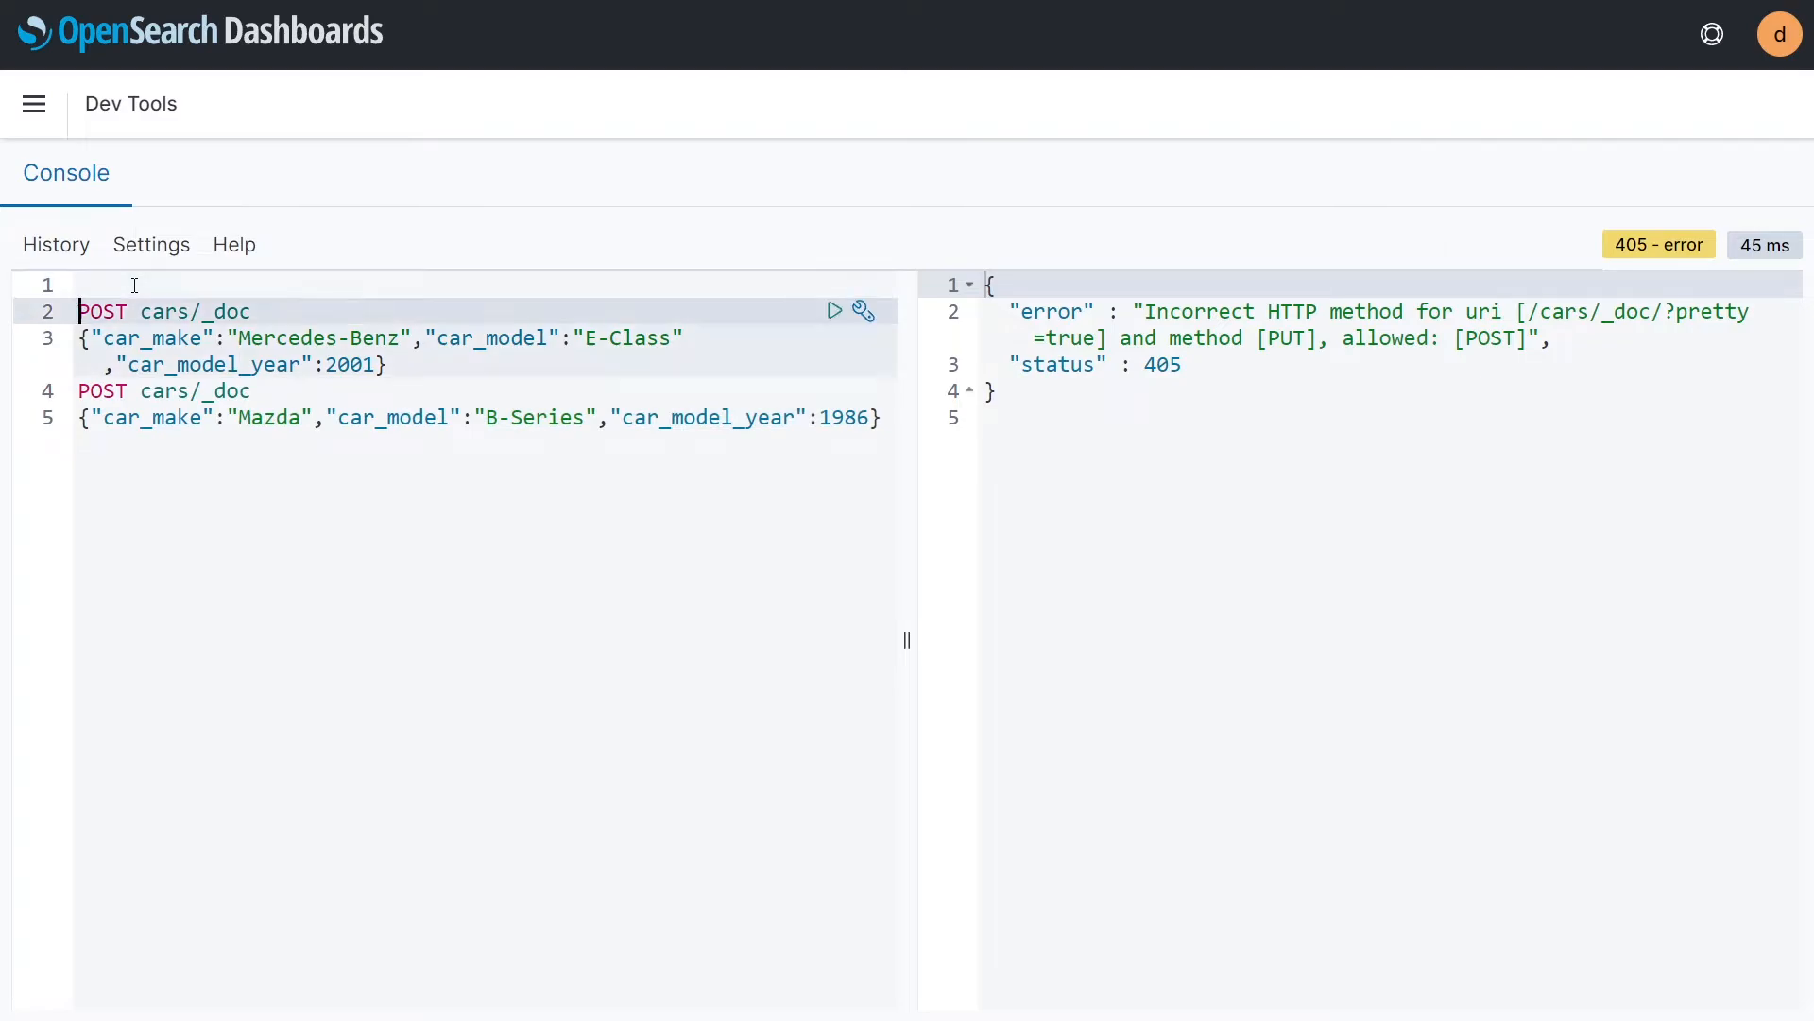
key("BackSpace")
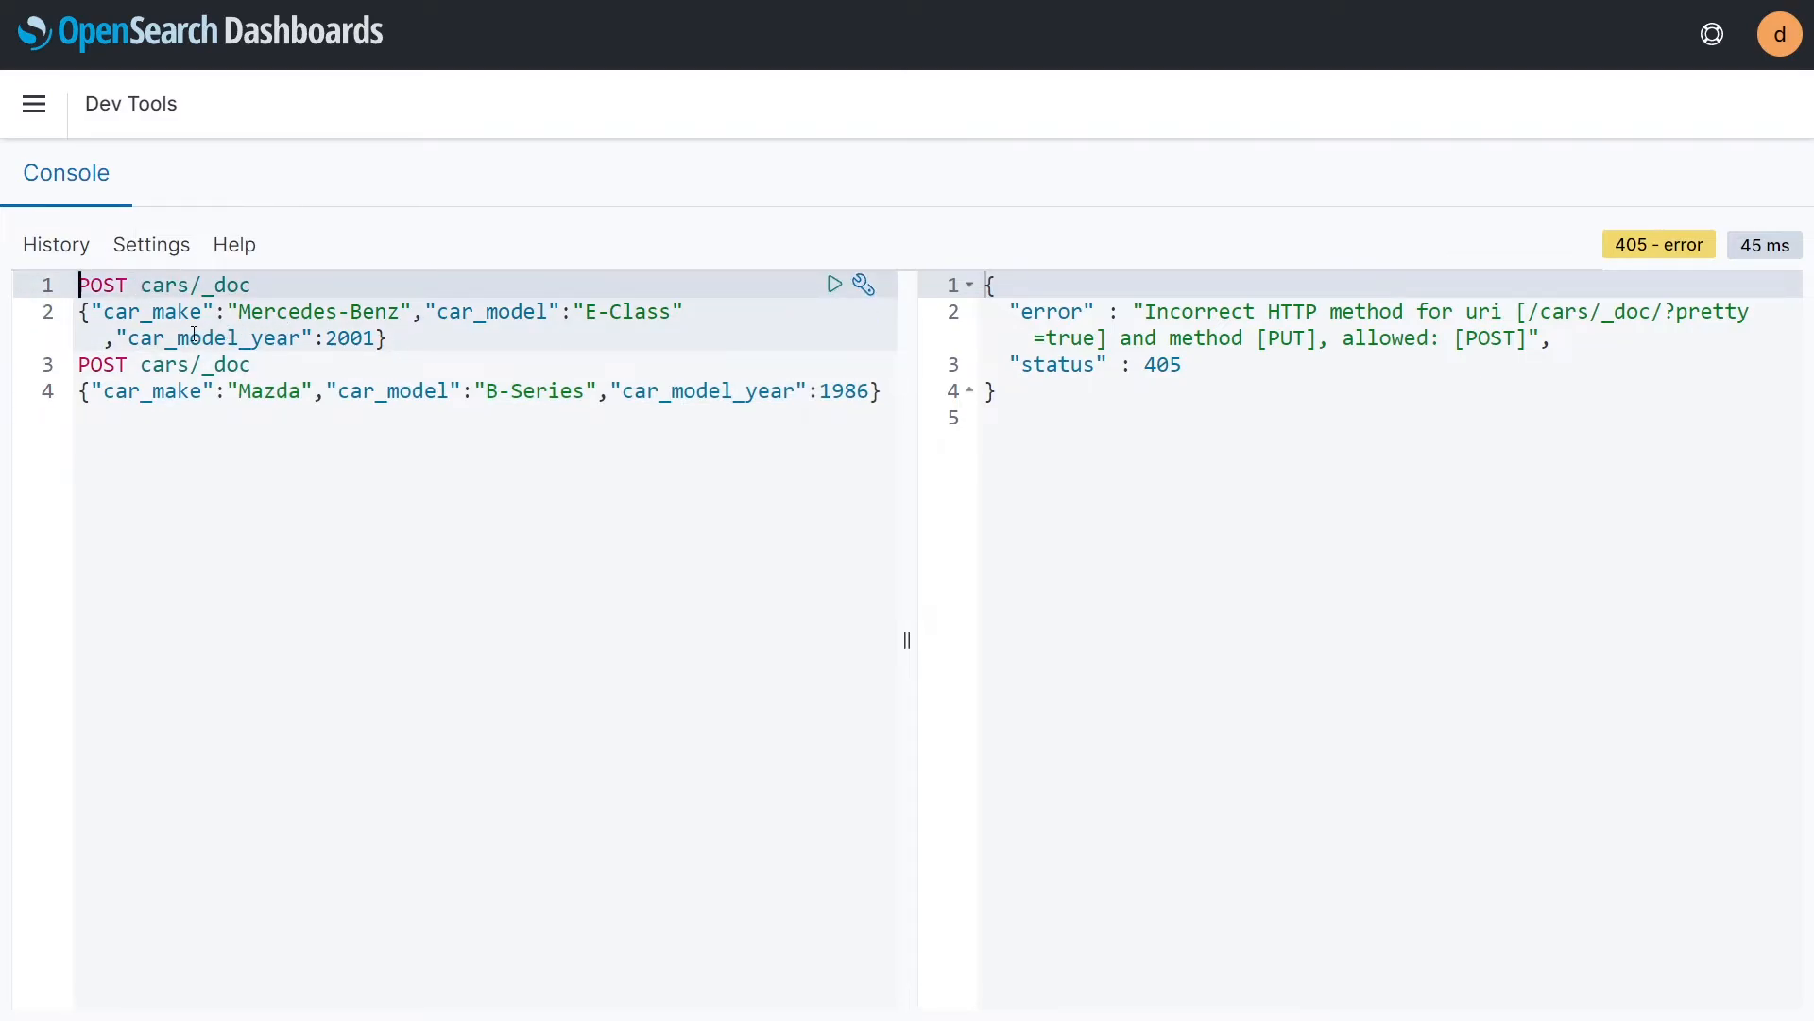
left_click(621, 347)
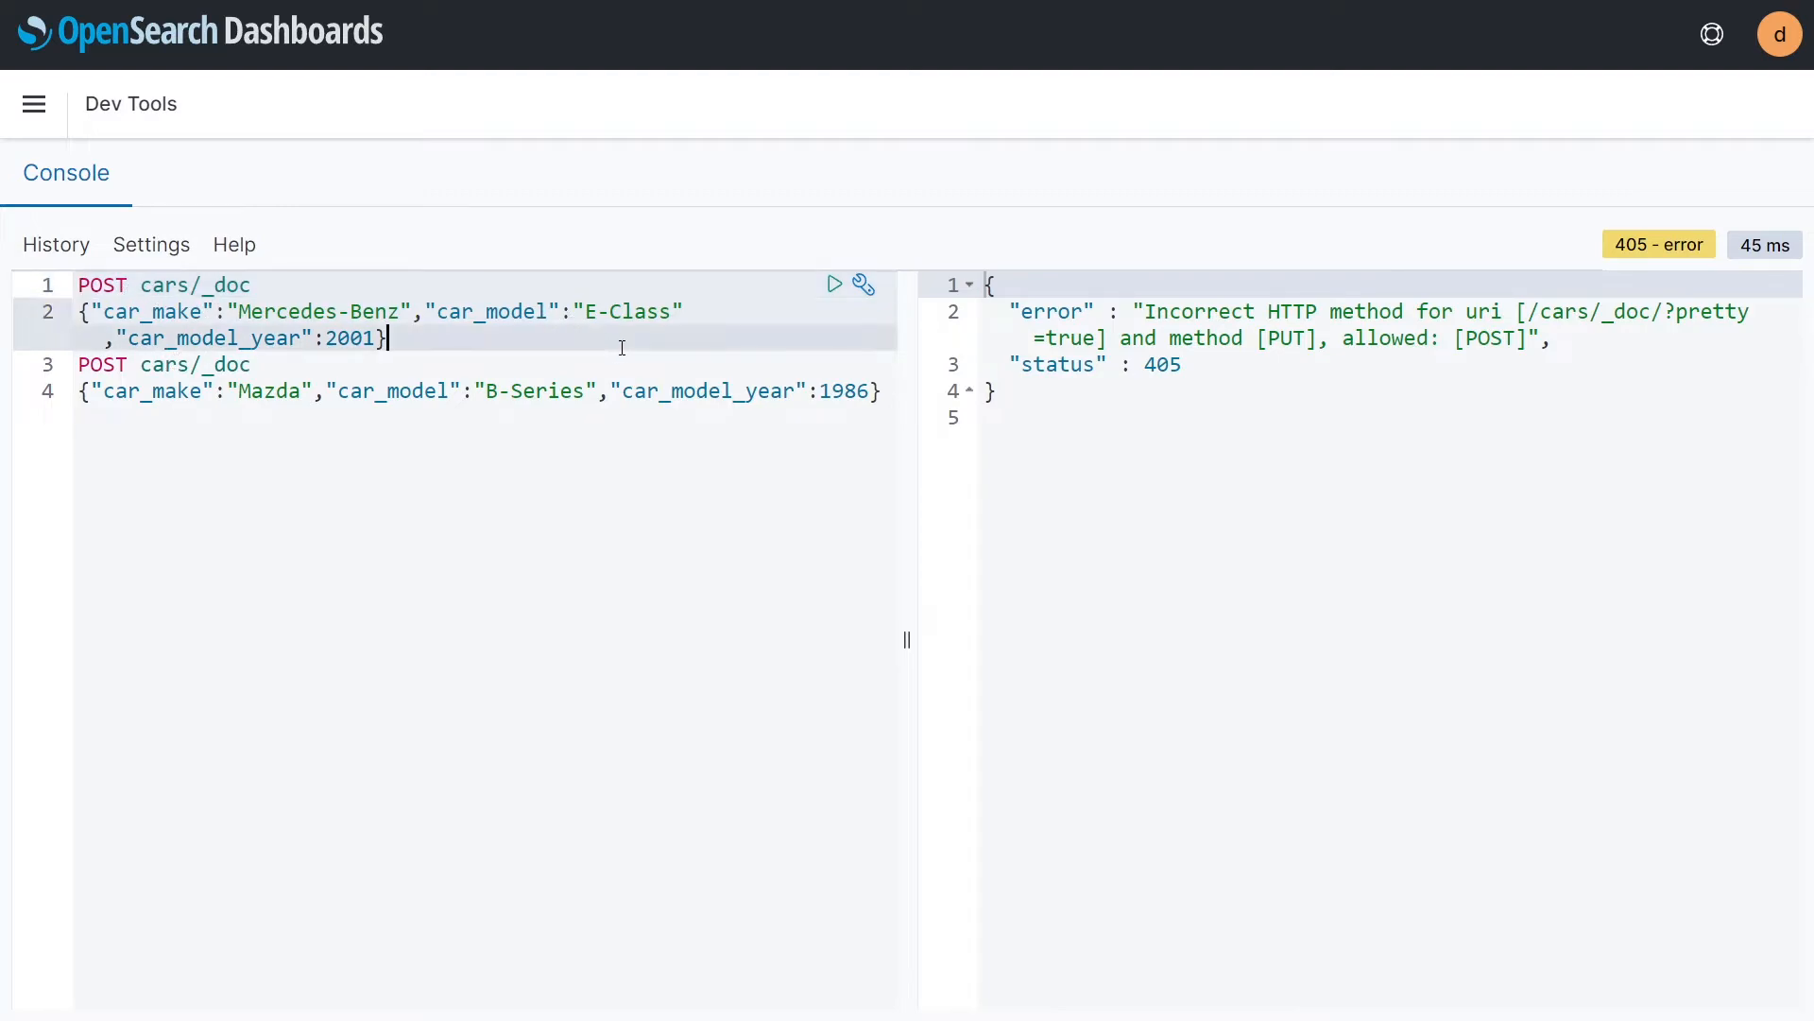
left_click(716, 408)
left_click(773, 363)
left_click(772, 312)
left_click(725, 445)
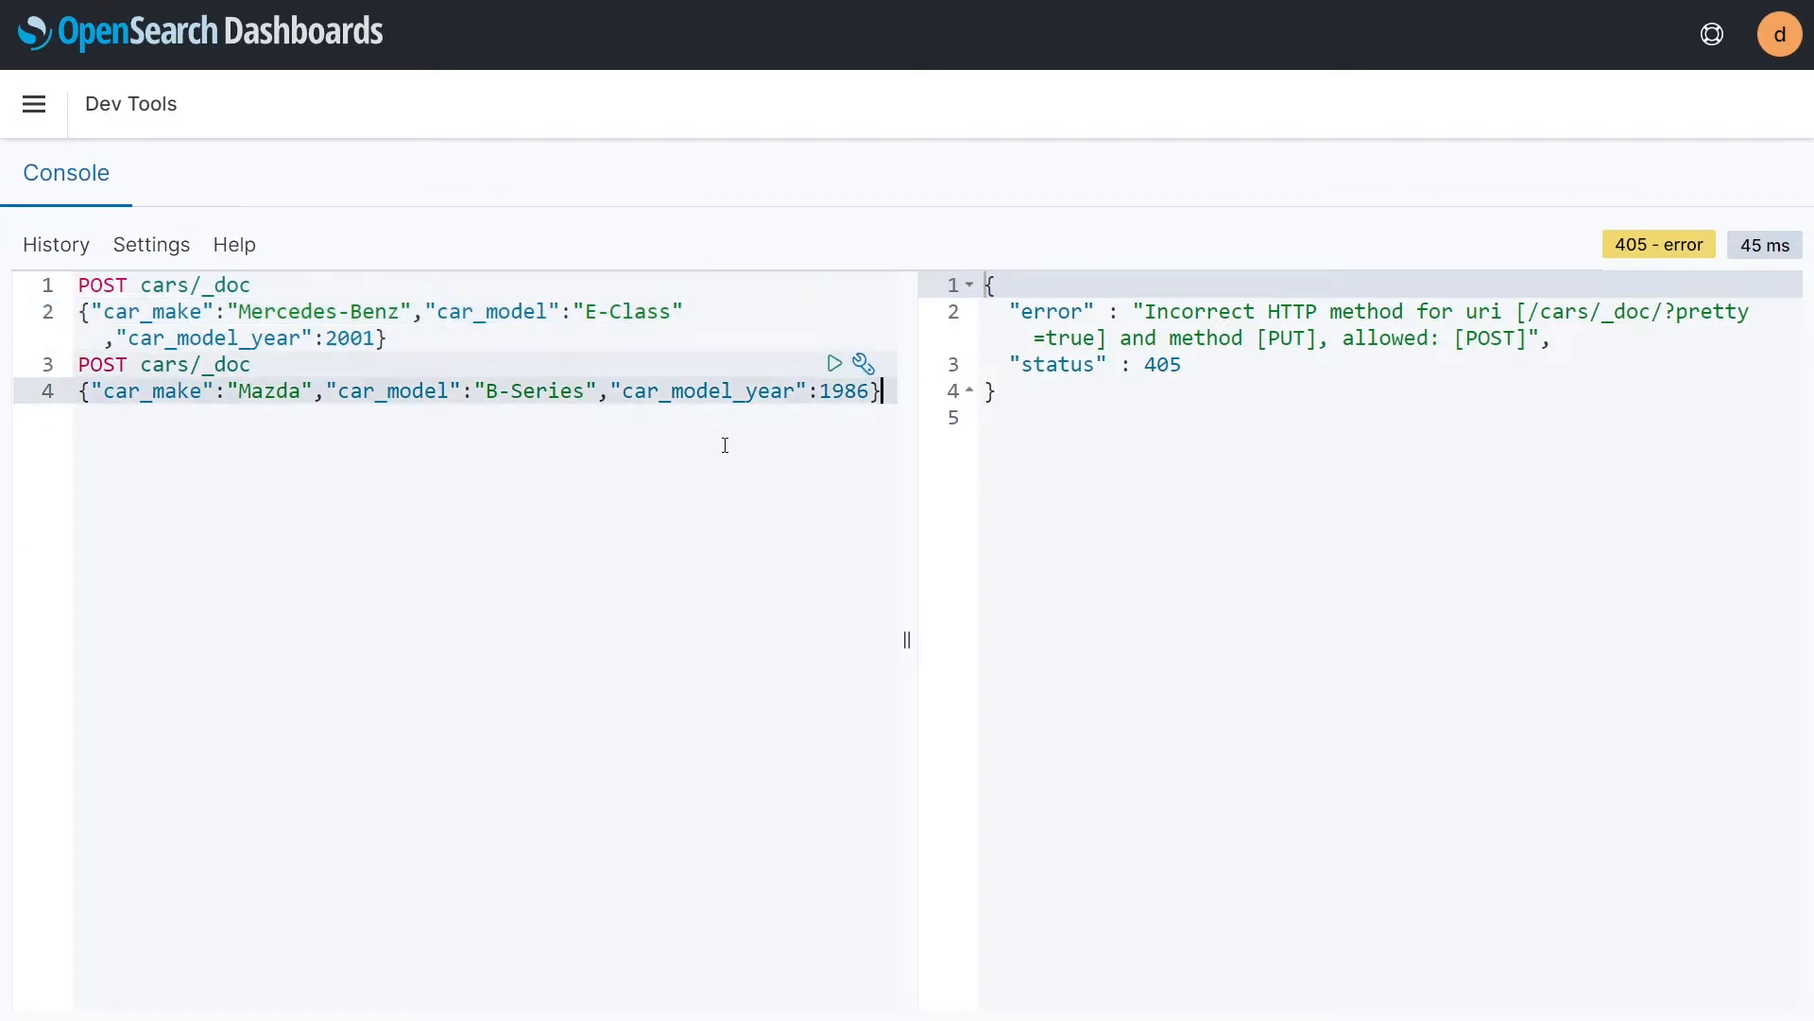
Step: Send both POST cars/_doc requests together and review the two responses
left_click_drag(878, 391, 217, 276)
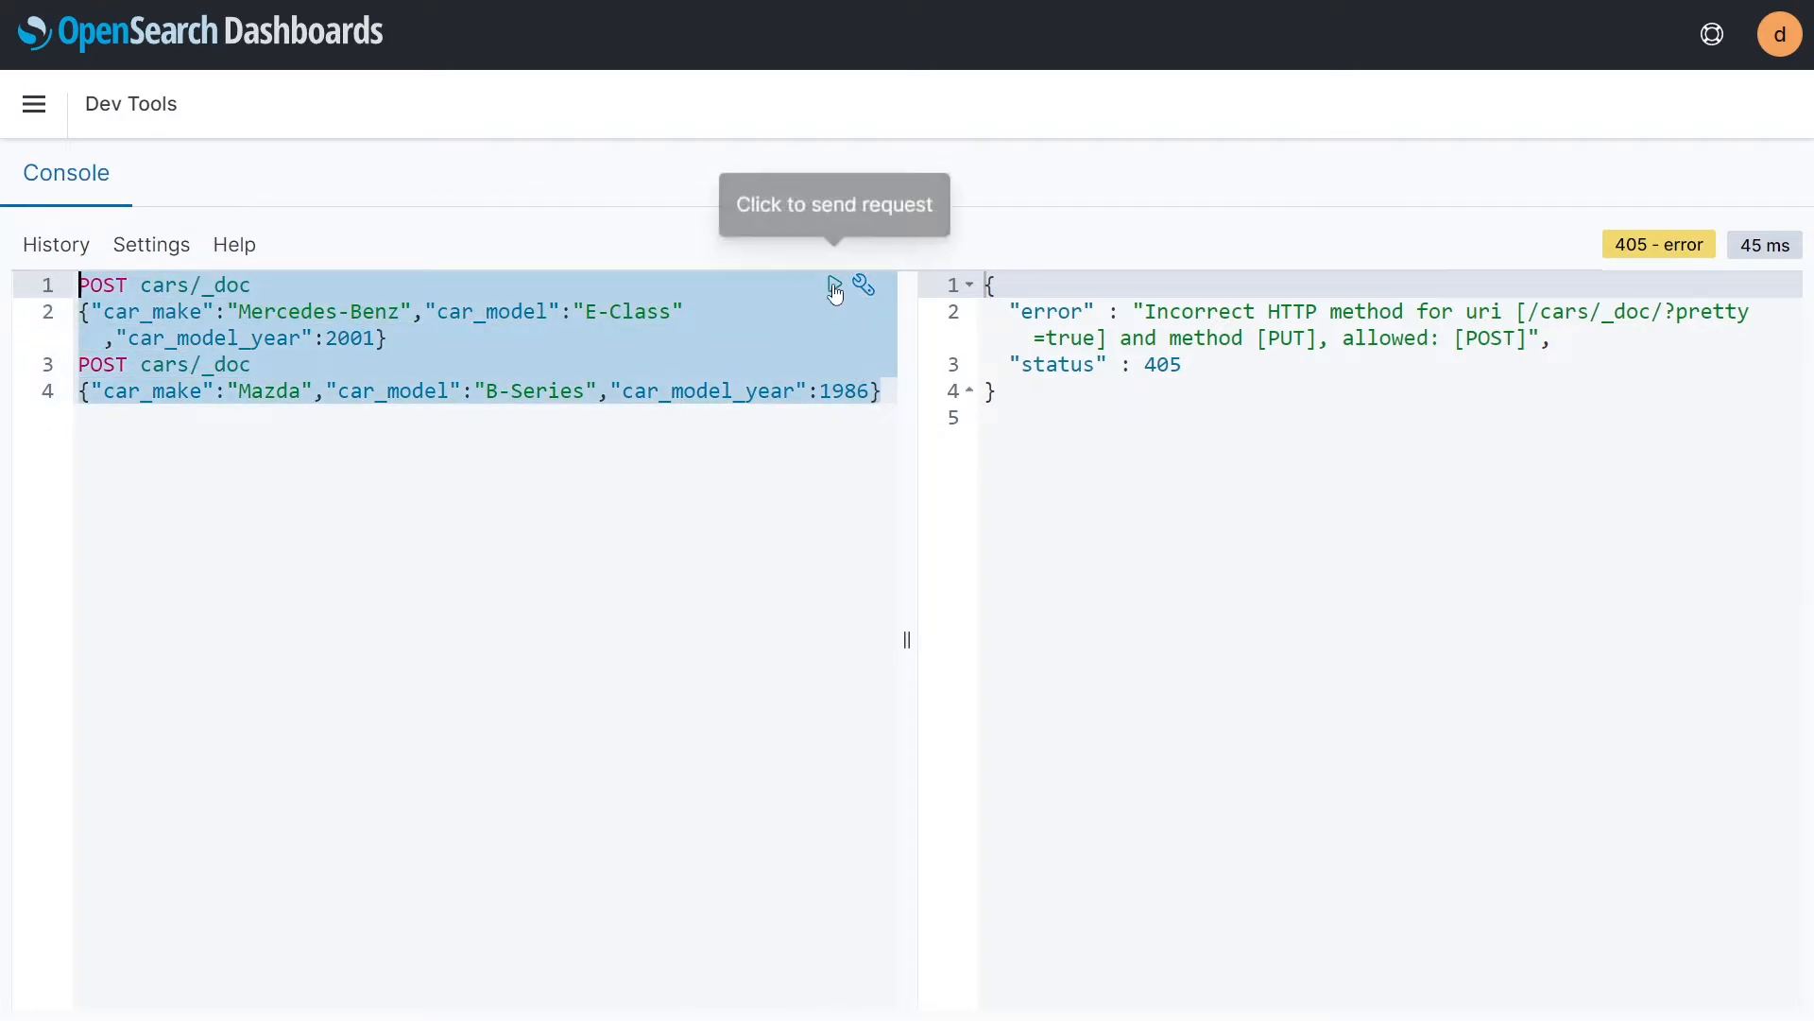
left_click(822, 390)
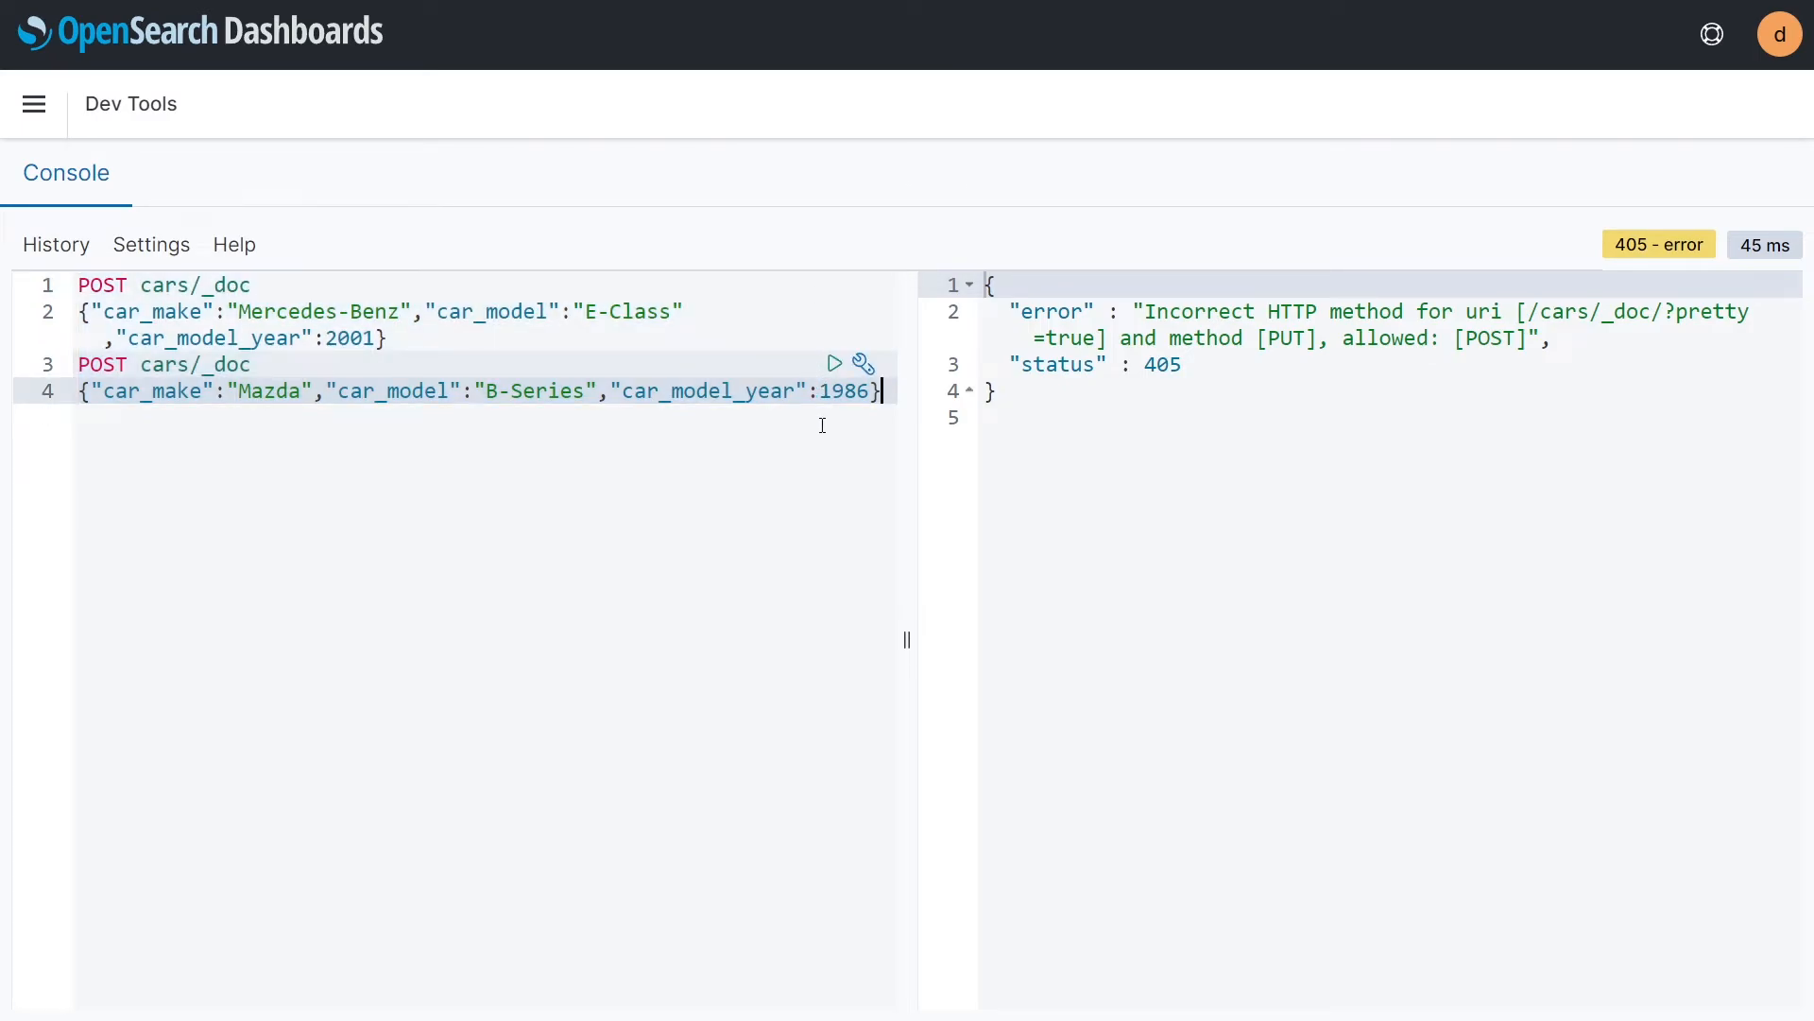
left_click_drag(891, 391, 81, 284)
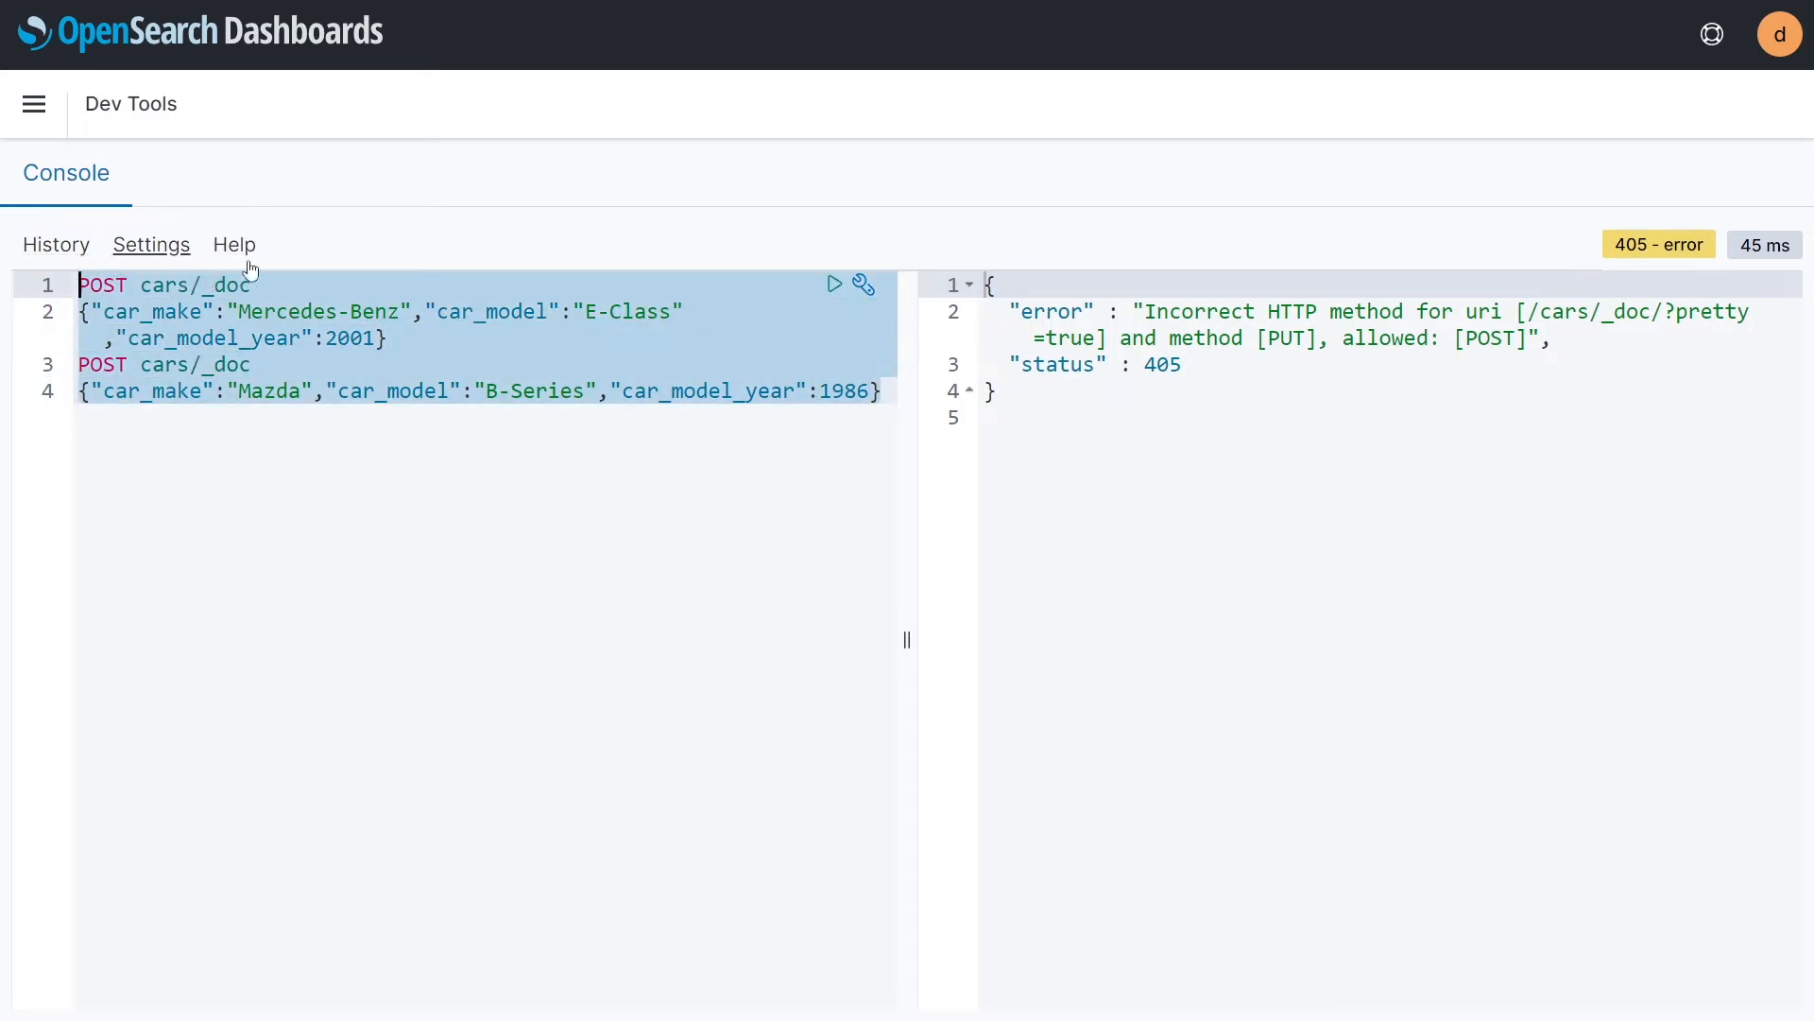
left_click(834, 283)
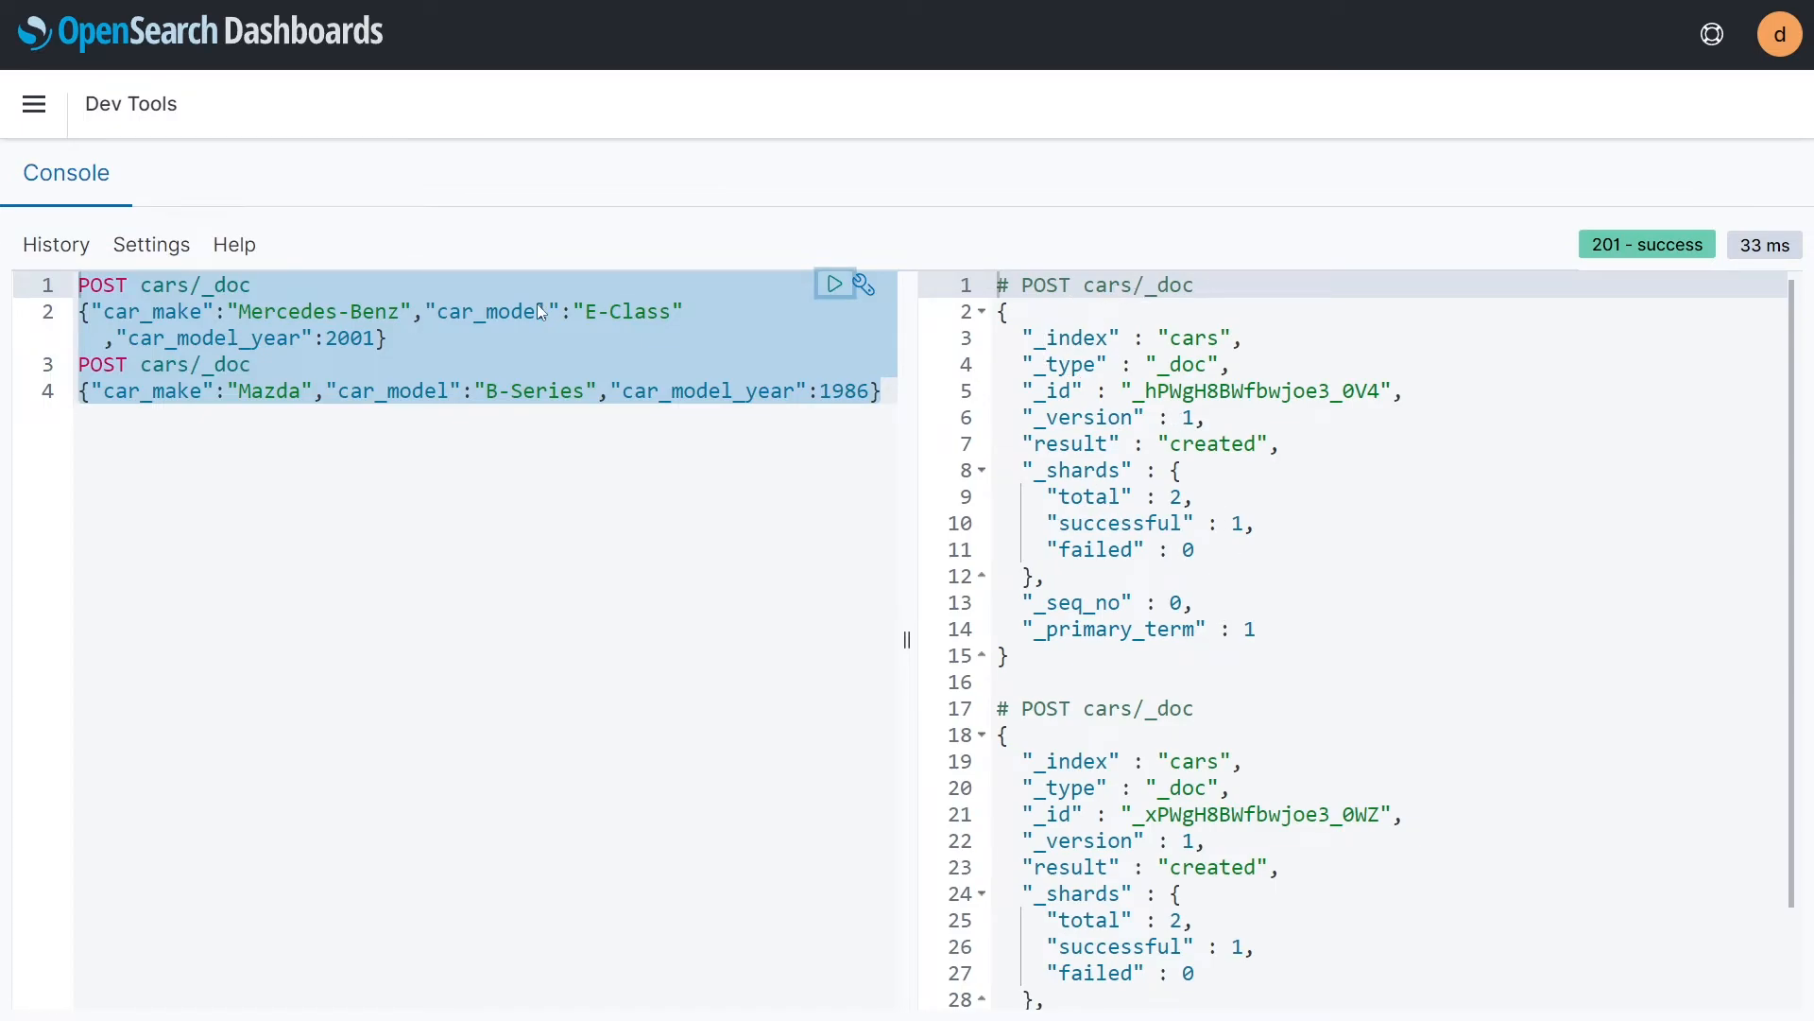
scroll(1067, 583, "down", 1)
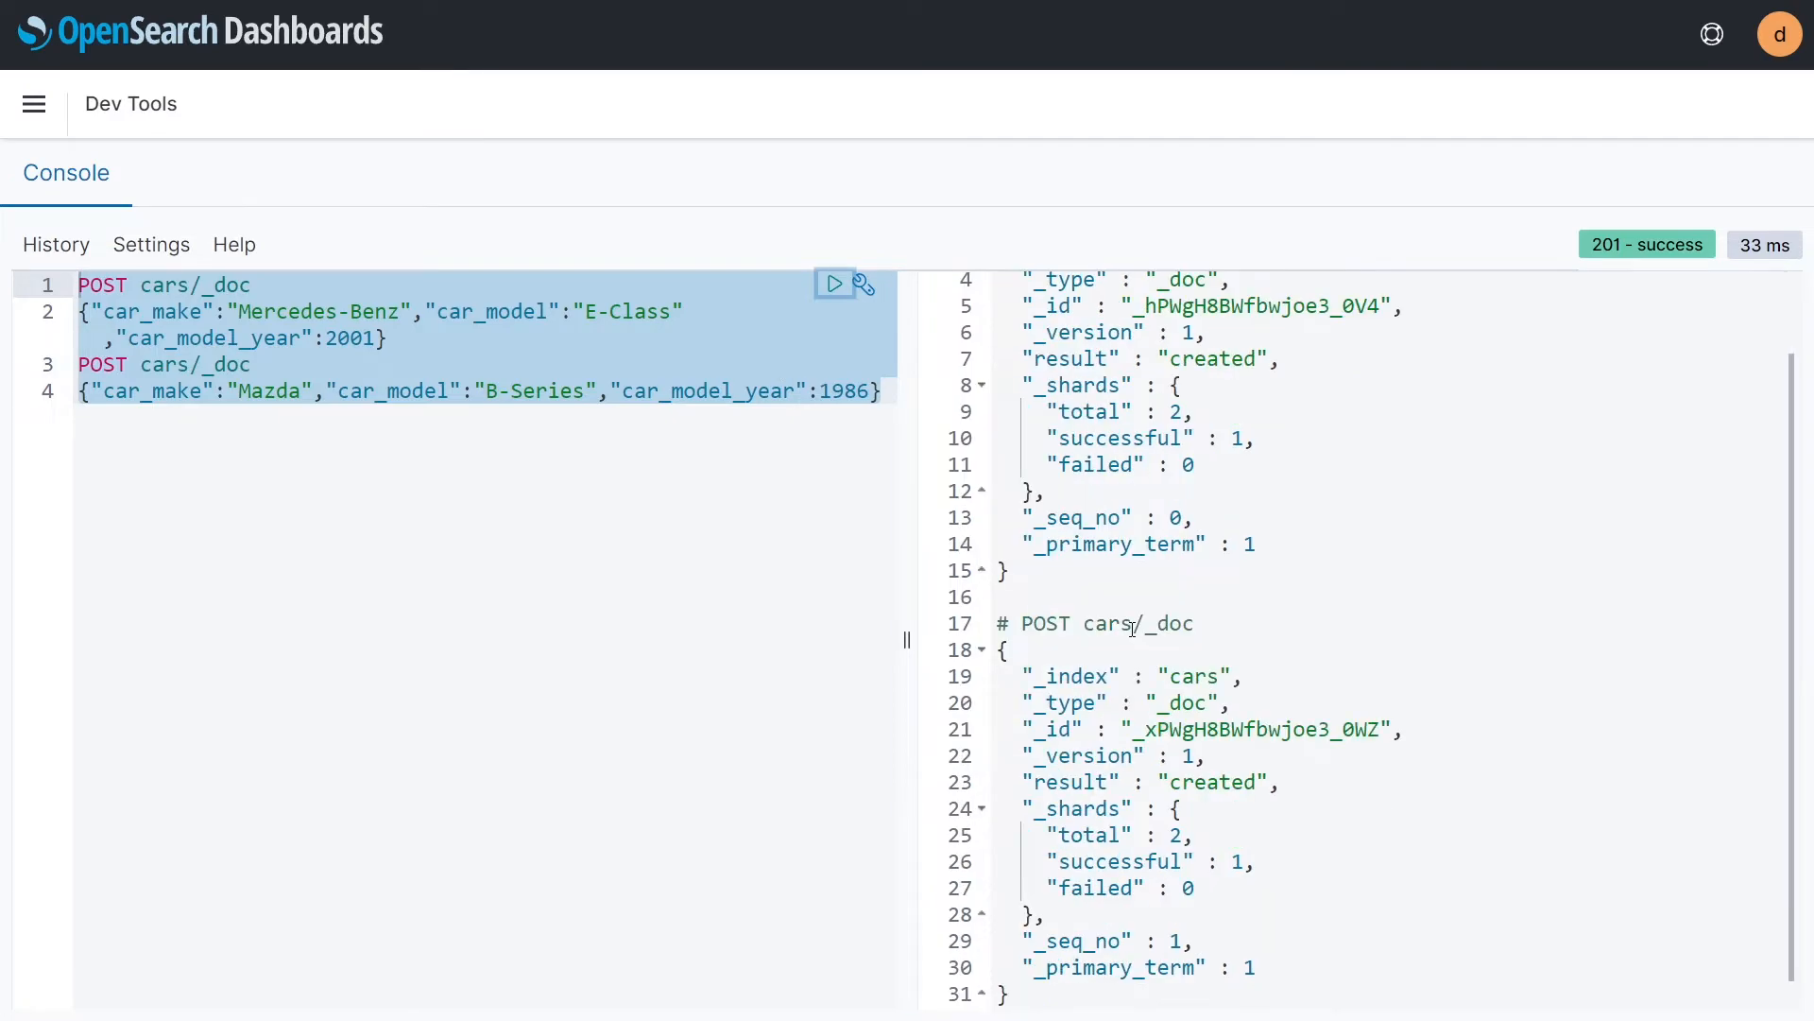
scroll(1132, 627, "up", 1)
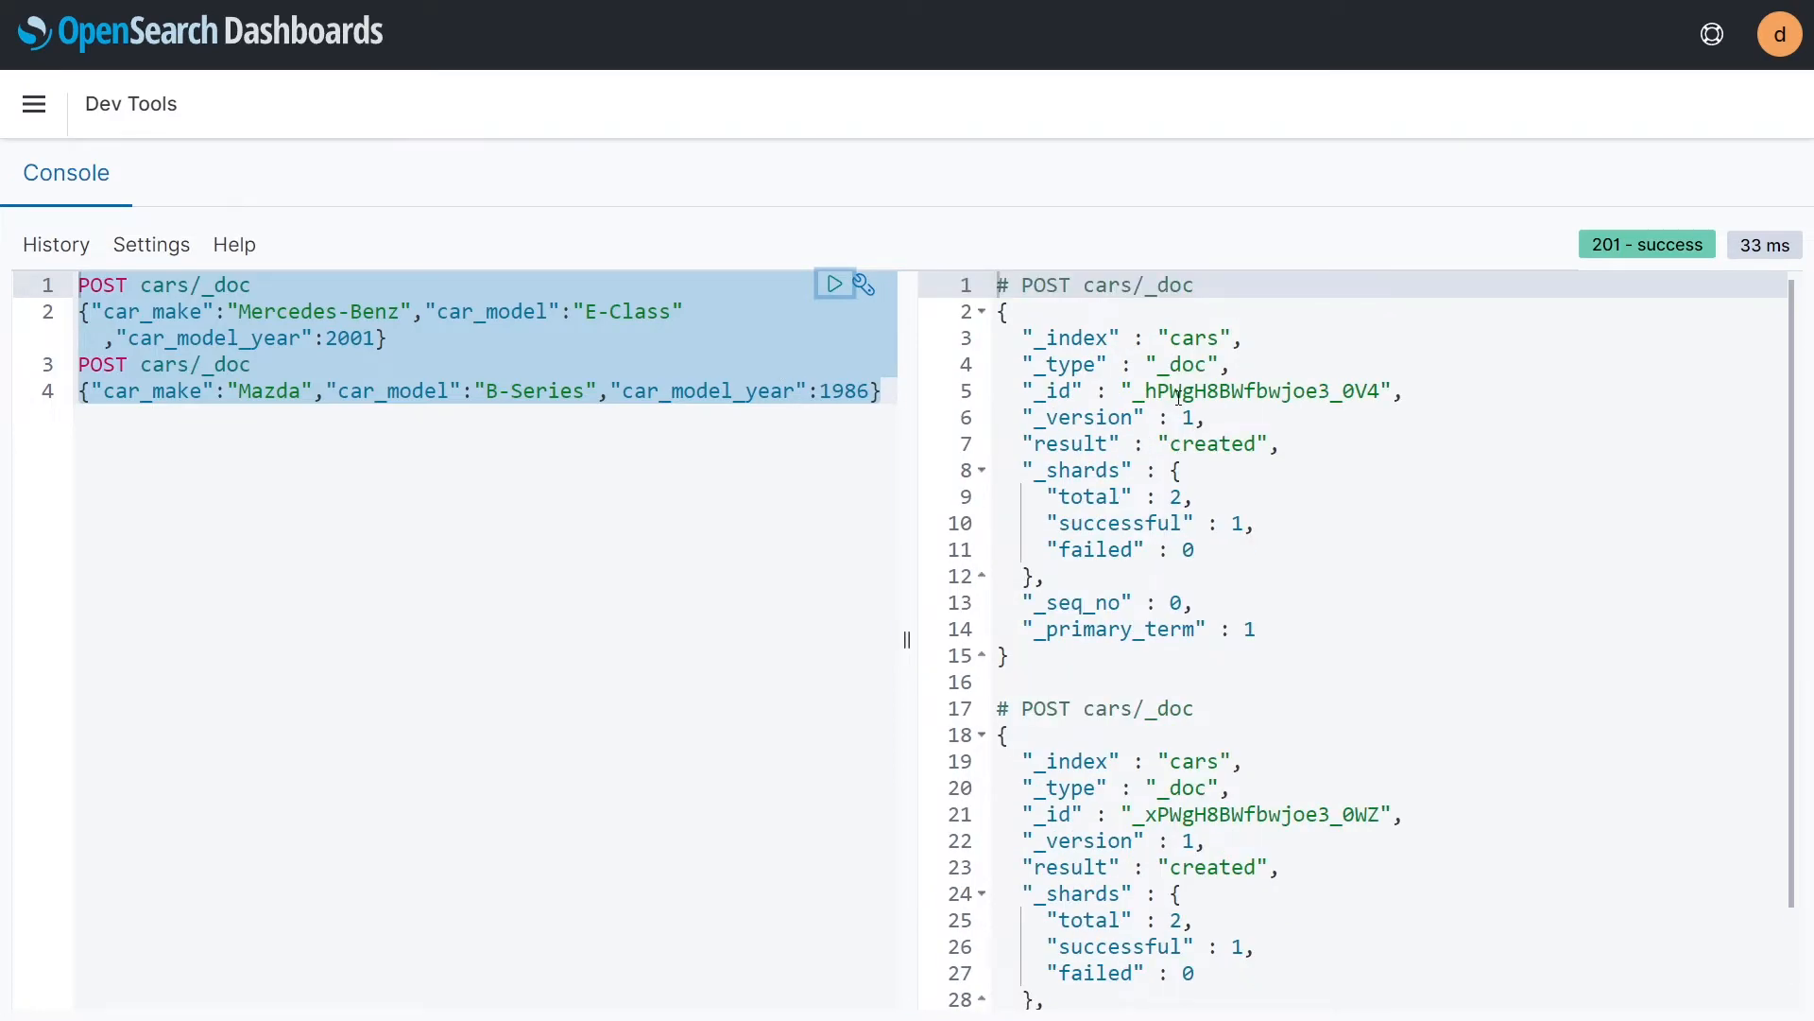
Step: Replace both requests with POST cars/_bulk creating ID 2, a 1999 Dodge Grand Caravan, and ID 3, a 1995 Jeep Grand Cherokee, without a leading blank line
left_click(607, 505)
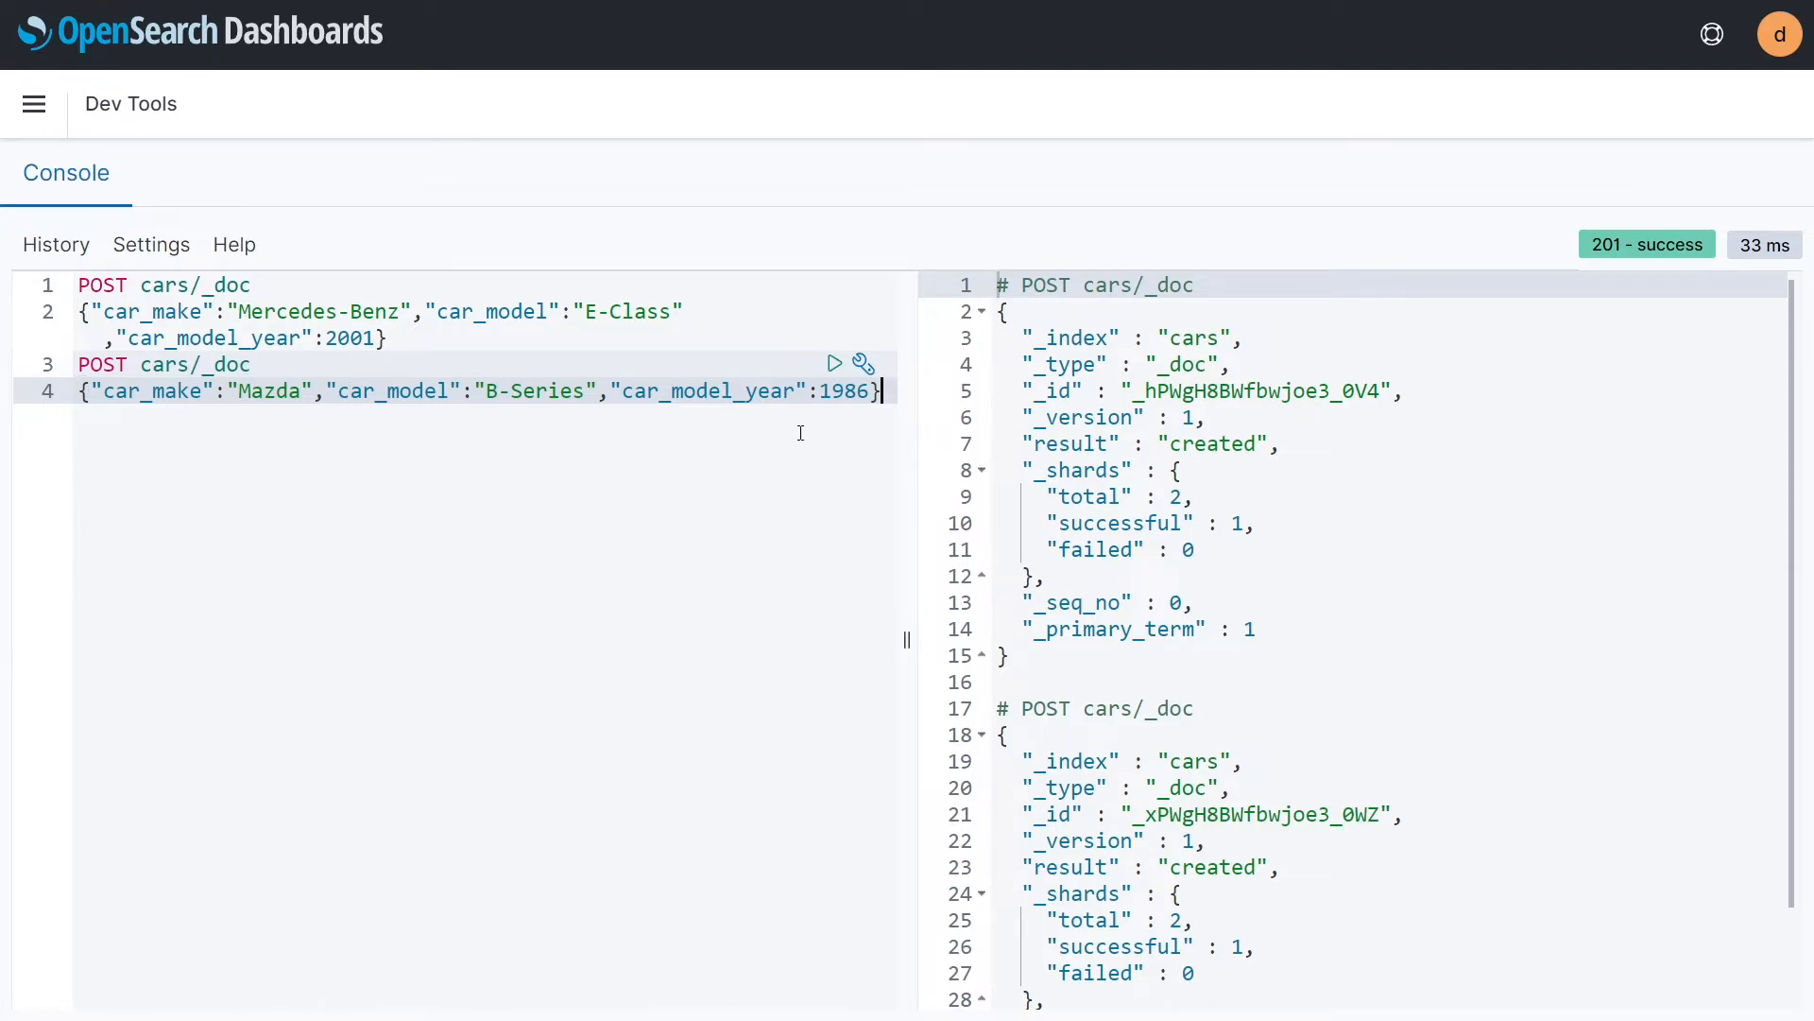
left_click_drag(883, 391, 58, 247)
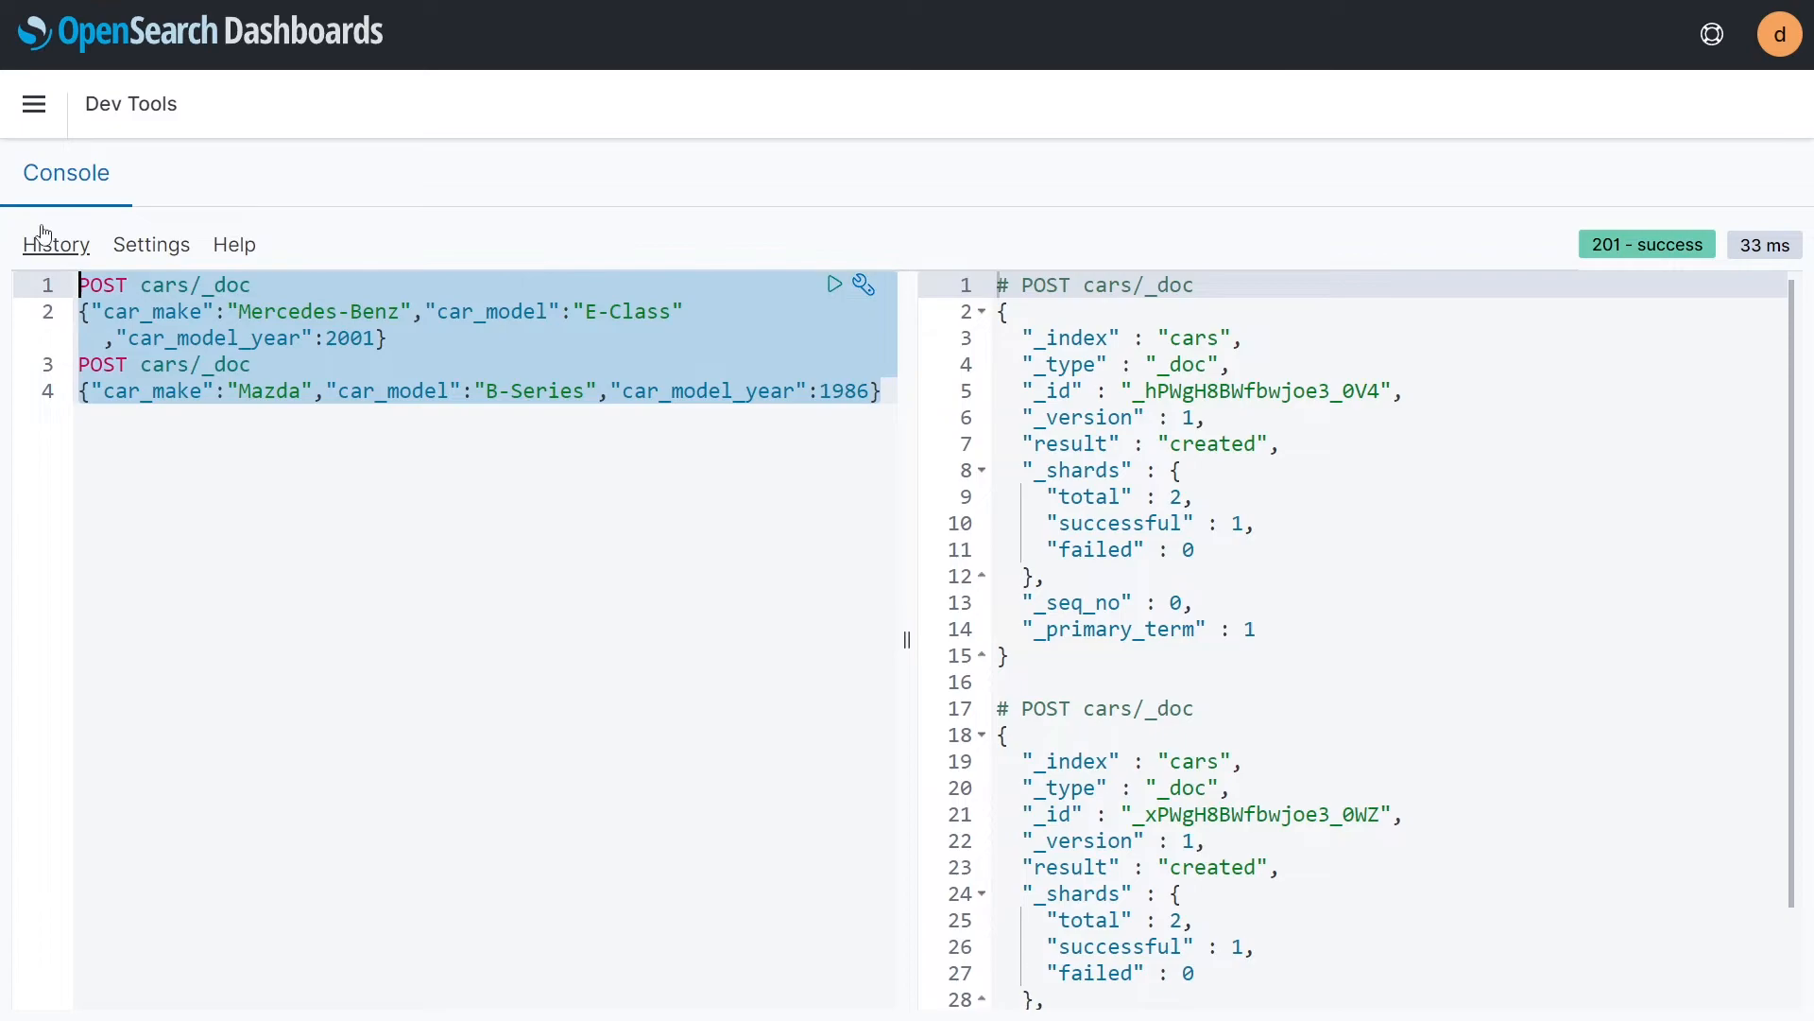
key("BackSpace")
type("POST cars/_bulk {\"create\": {\"_id\": \"2\"}} {\"car_make\":\"Dodge\",\"car_model\":\"Grand Caravan\",\"car_model_year\":1999} {\"create\": {\"_id\": \"3\"}} {\"car_make\":\"Jeep\",\"car_model\":\"Grand Cherokee\",\"car_model_year\":1995}")
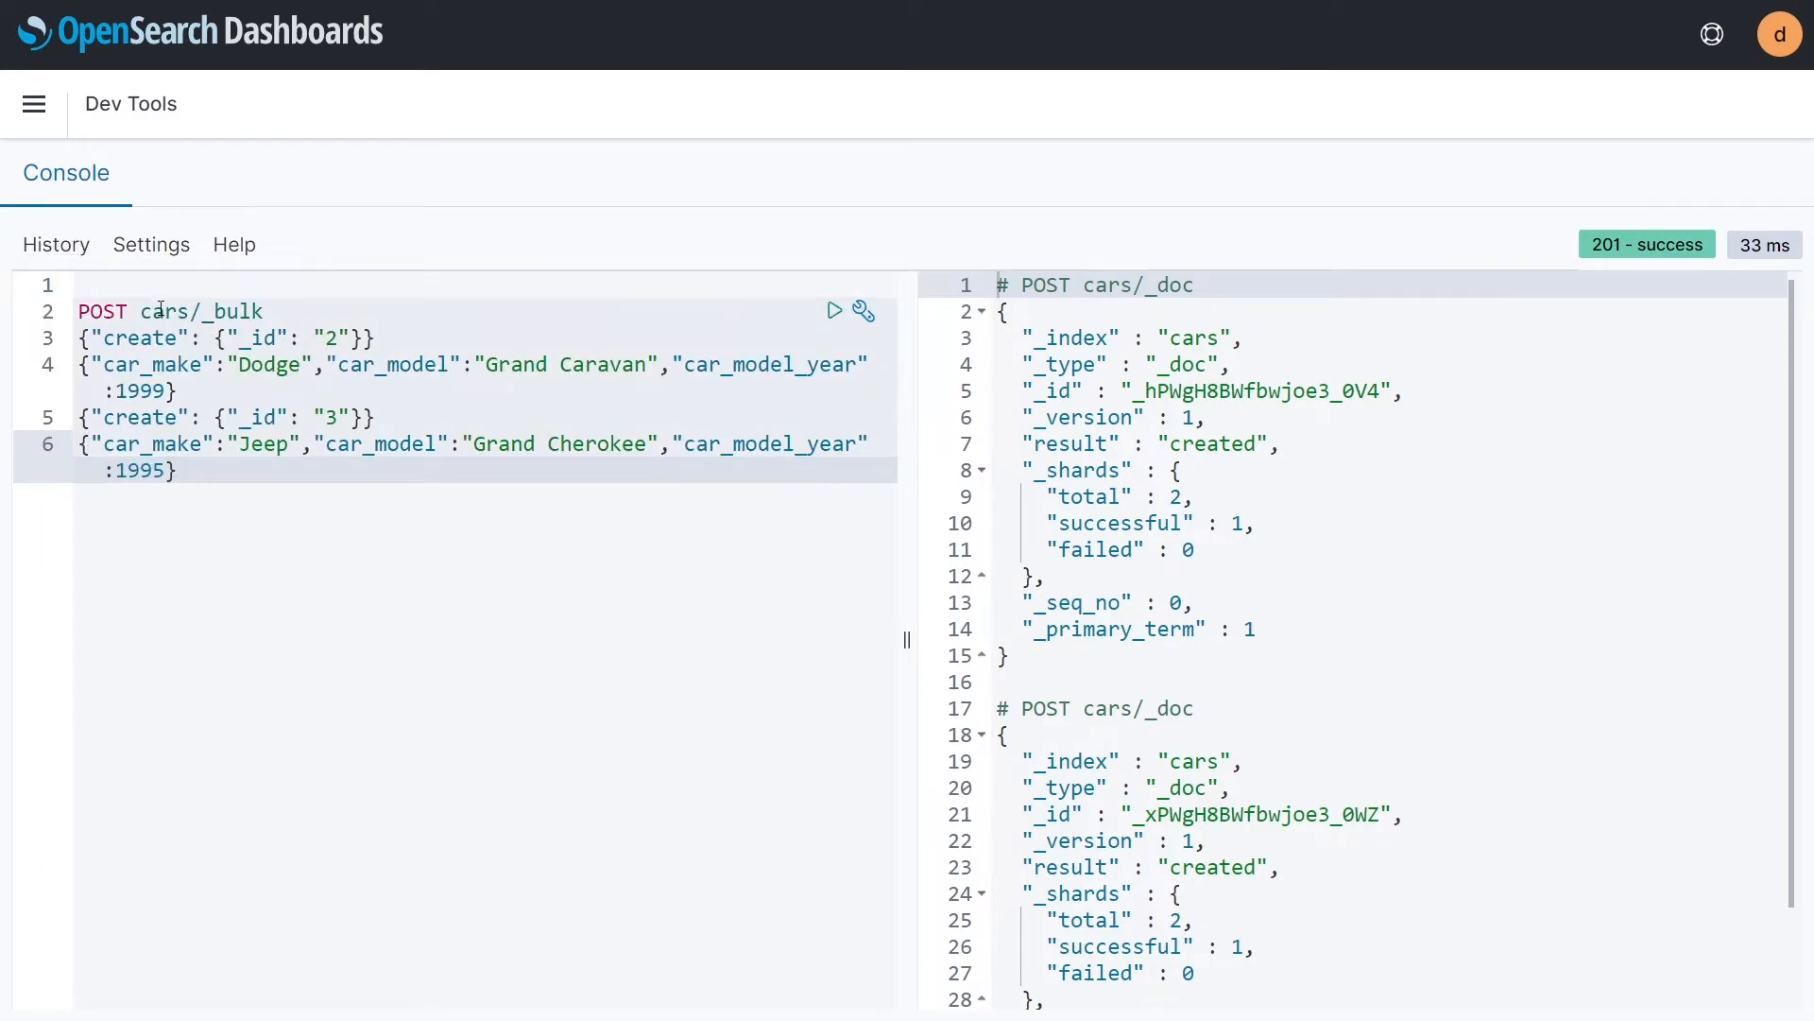
key("ctrl+Home")
key("Down")
key("BackSpace")
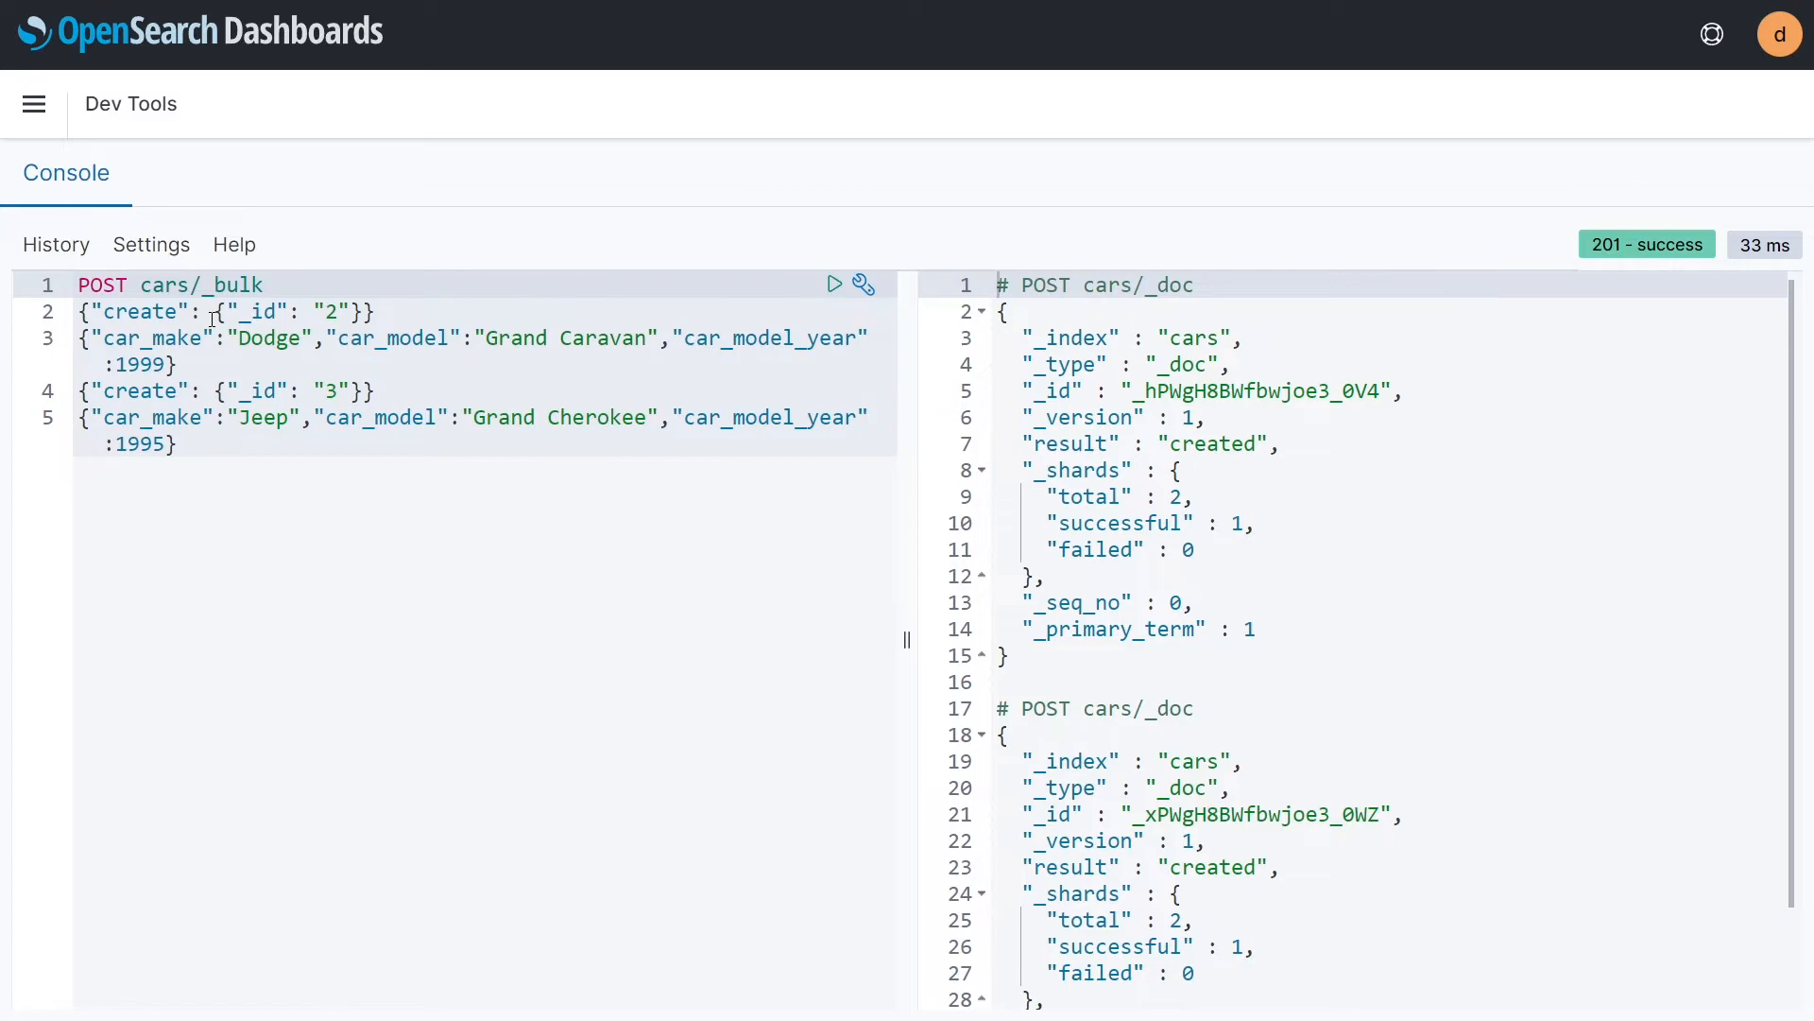
Step: Check the create actions and document lines of the bulk request, then send it and review the response
left_click_drag(81, 316, 364, 312)
left_click(364, 313)
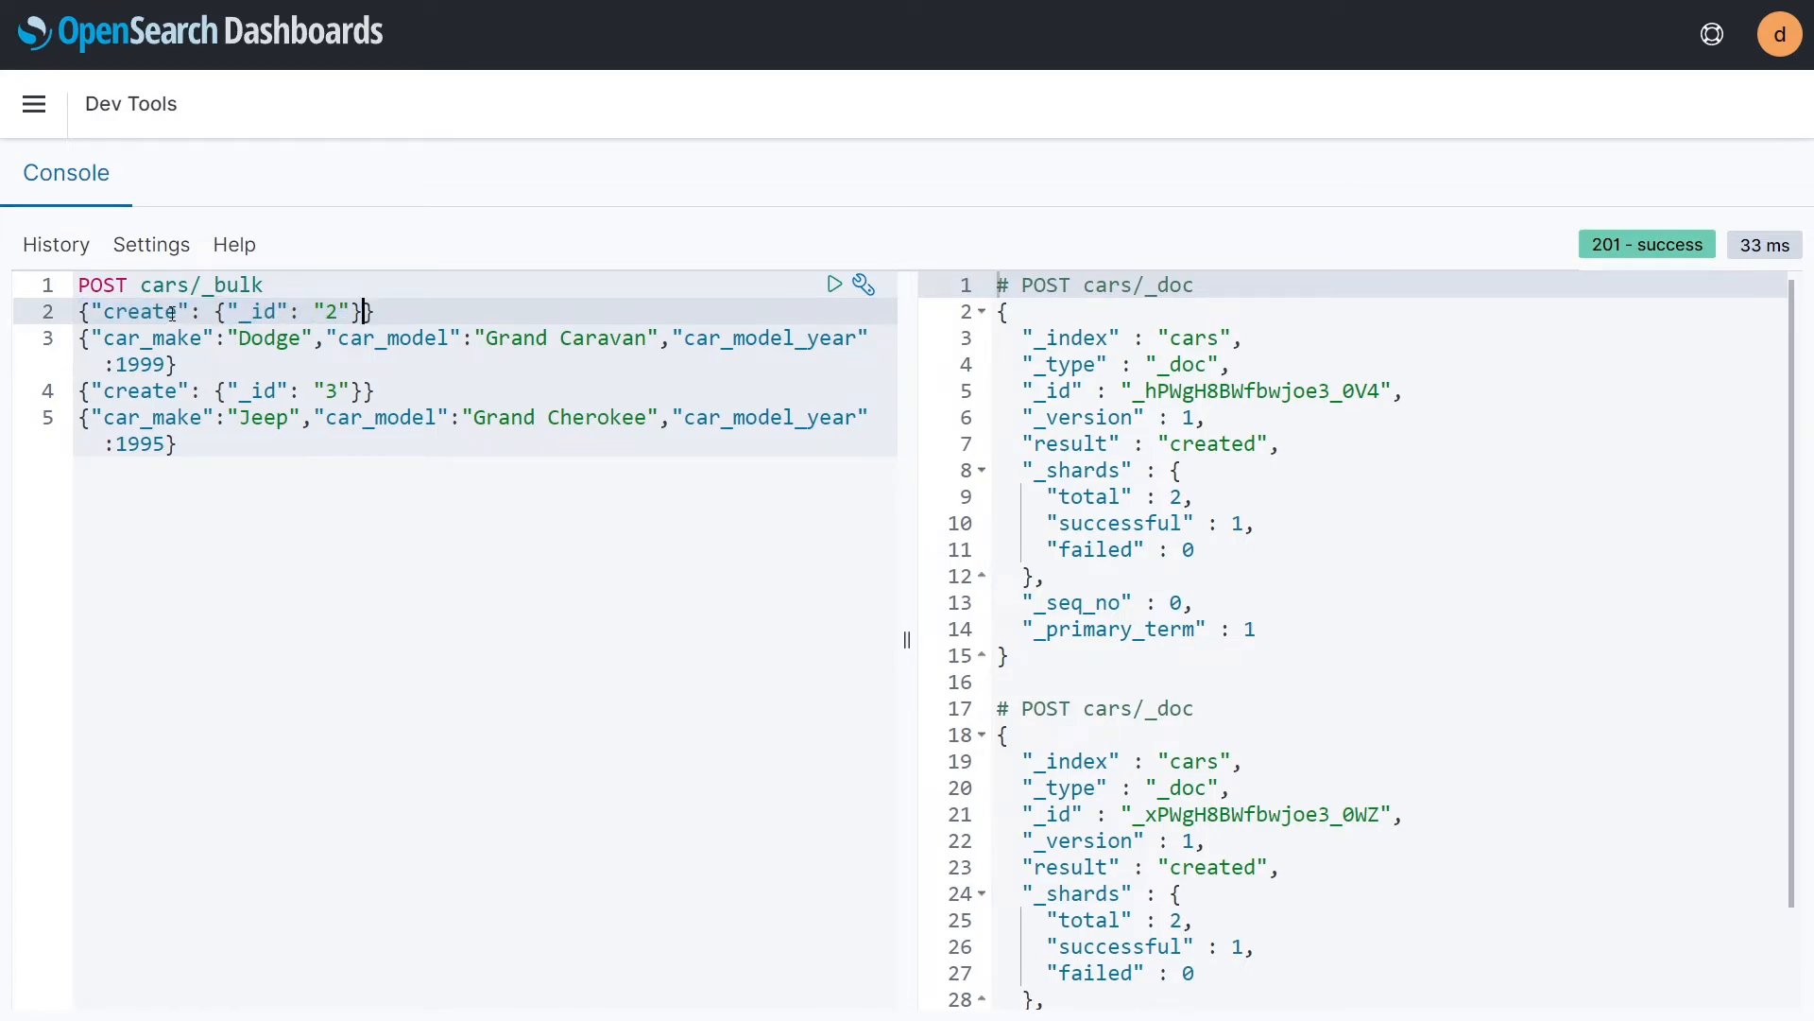
left_click(252, 313)
double_click(124, 314)
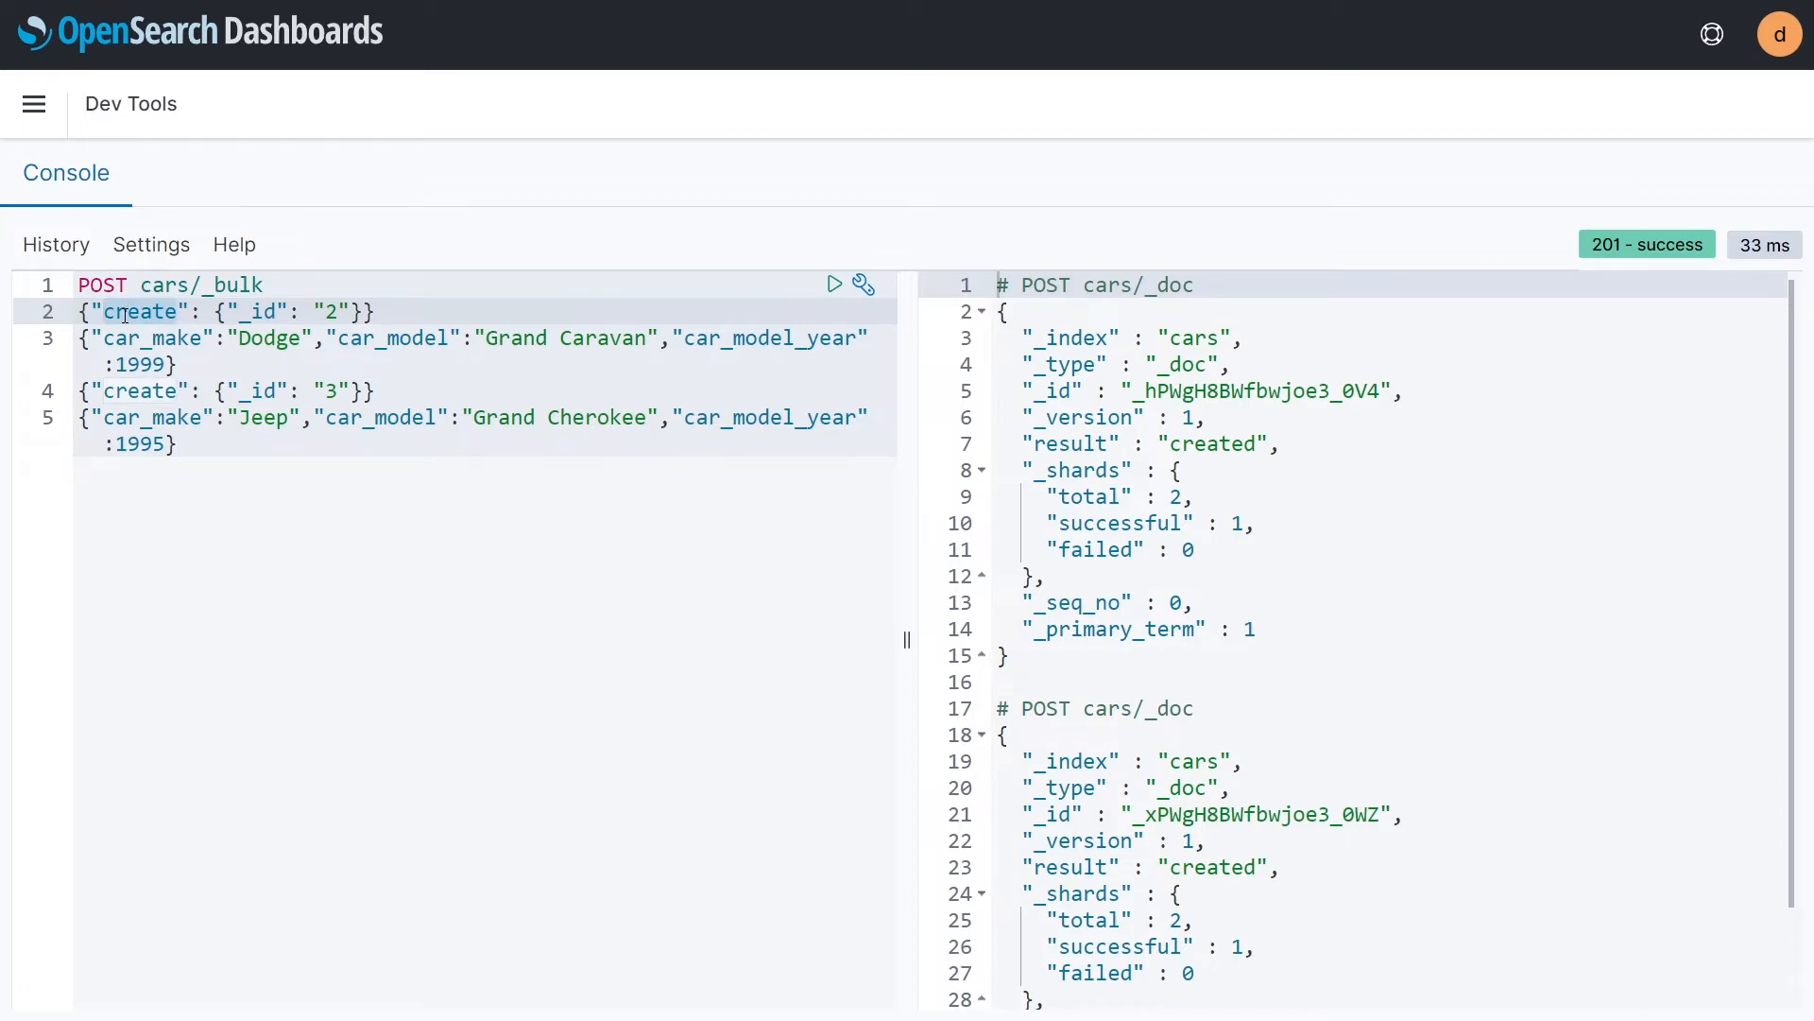
left_click(1219, 444)
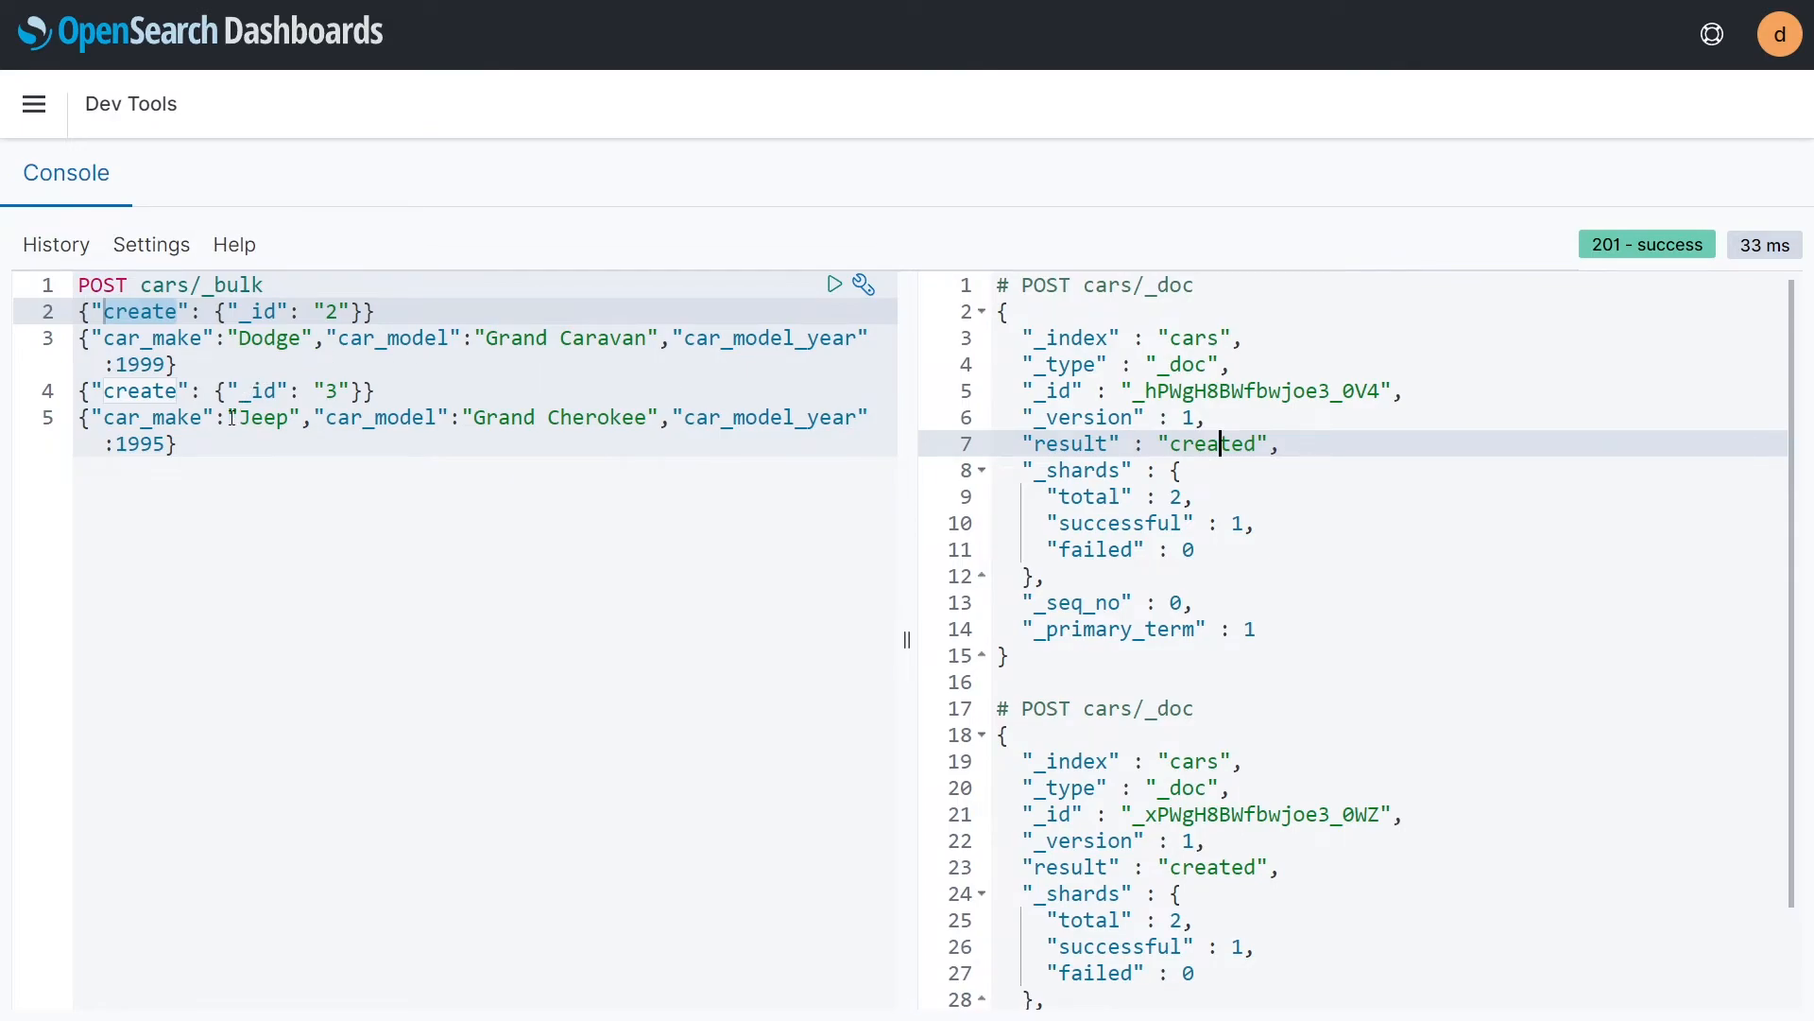
left_click(243, 339)
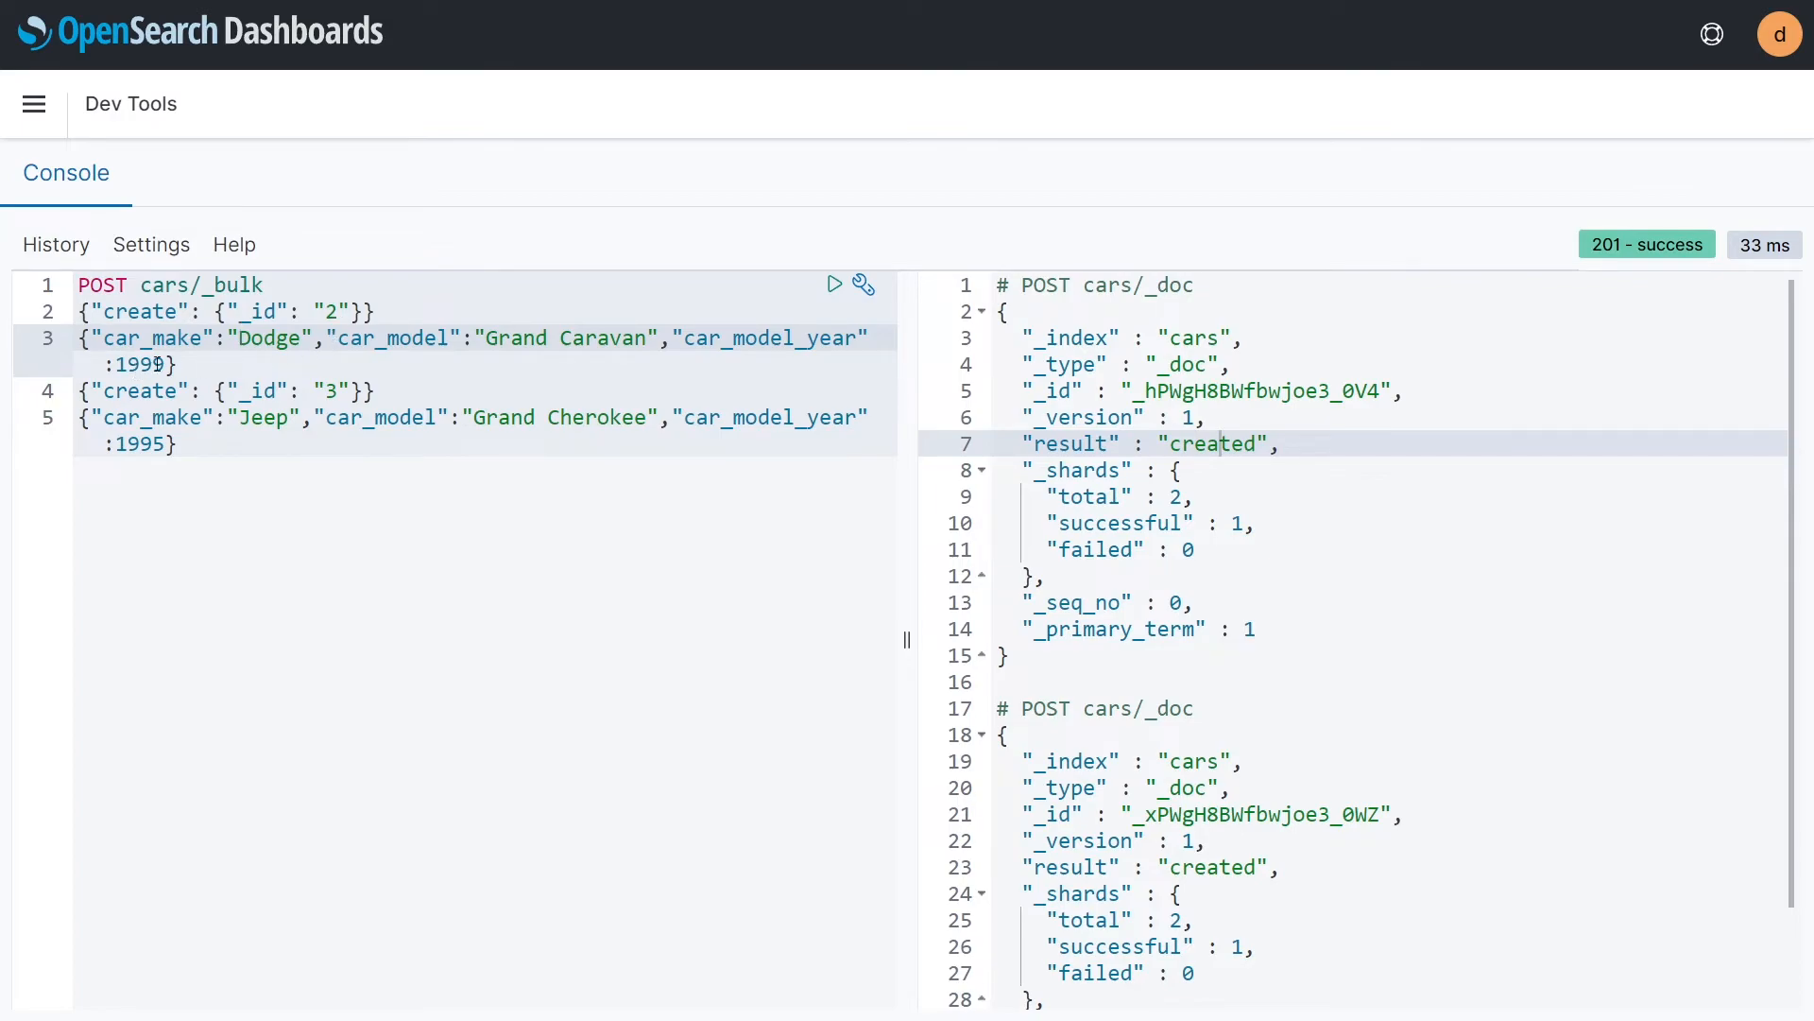
left_click(179, 444)
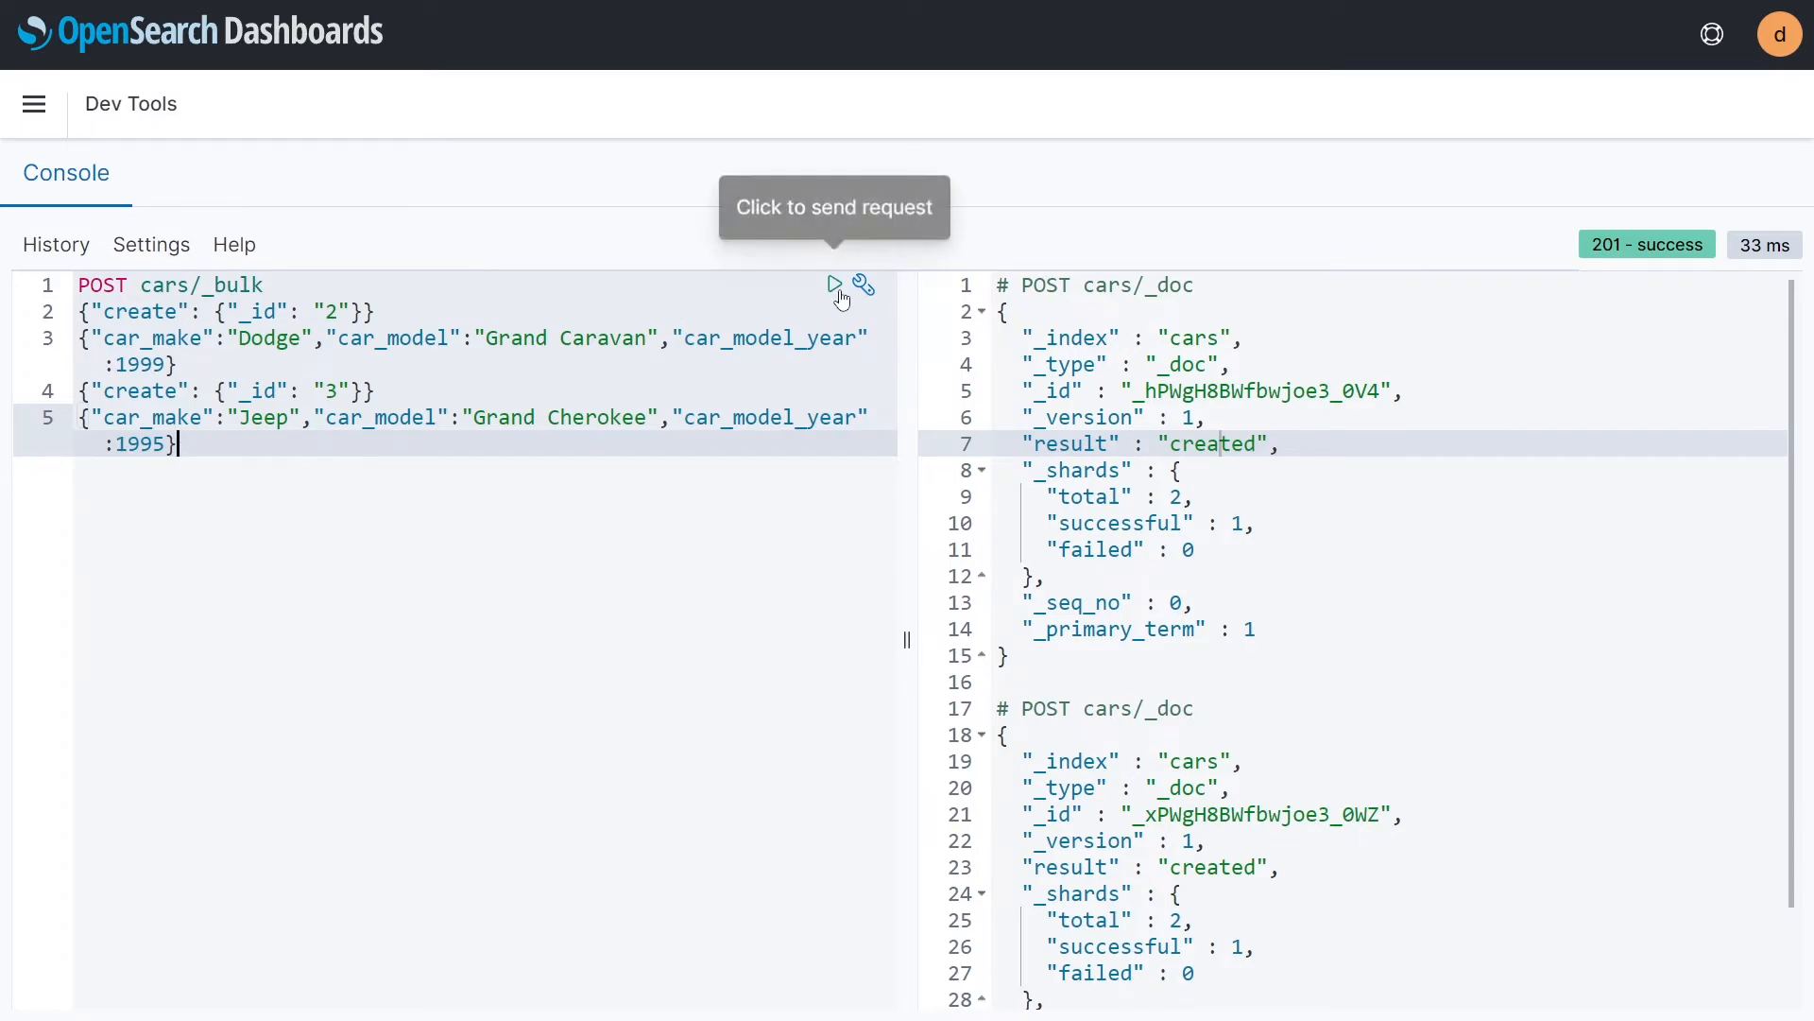
left_click(840, 297)
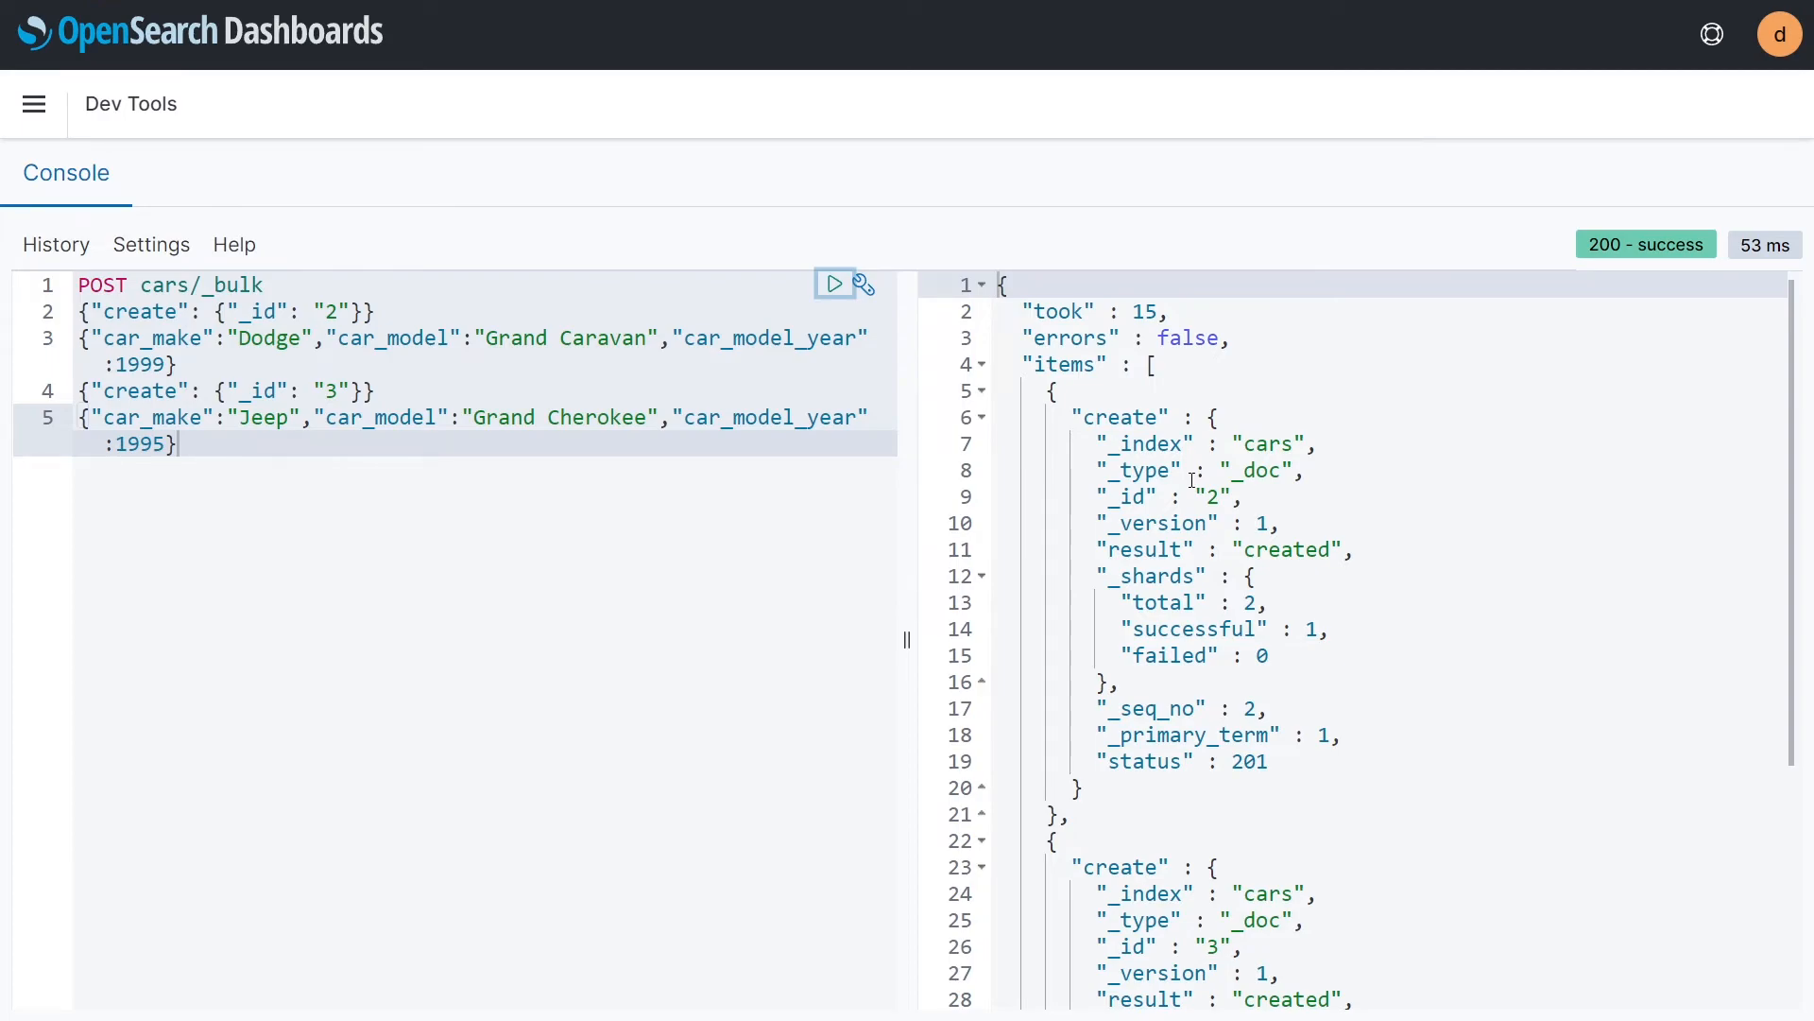
scroll(1193, 480, "down", 3)
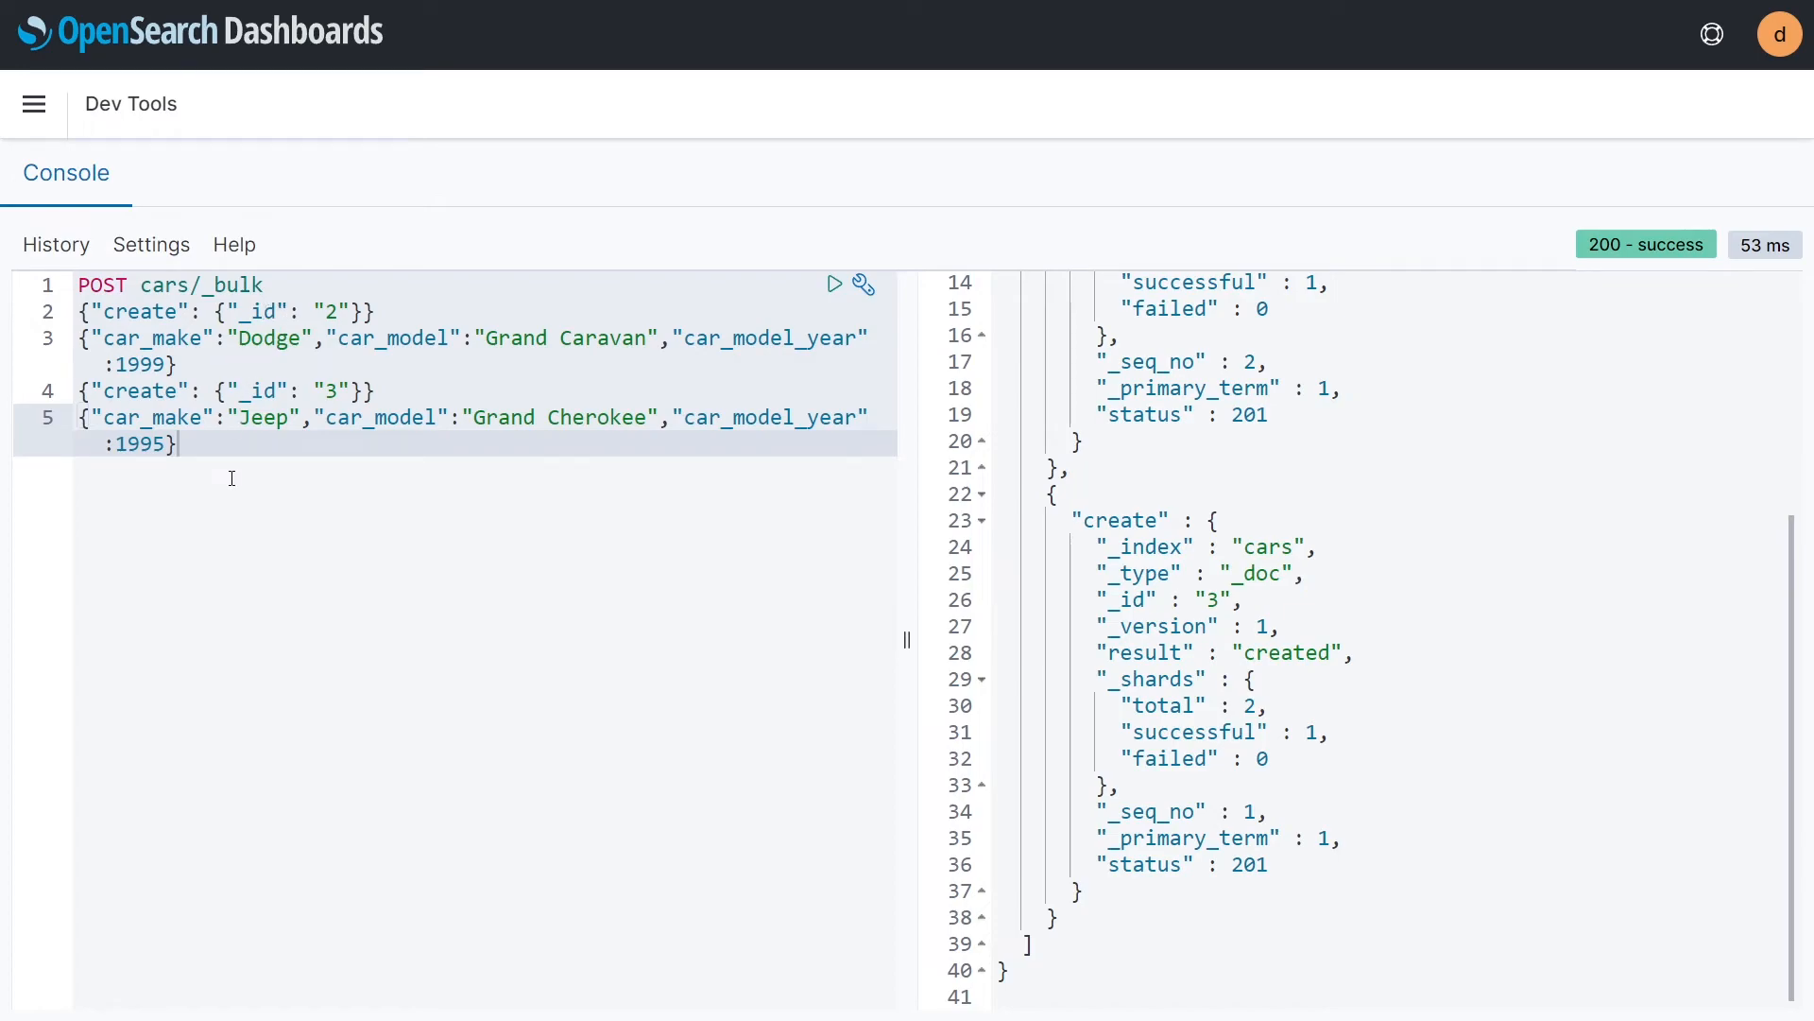
Step: Replace the bulk request with empty create actions for a 1984 Maserati Biturbo and a 1994 Dodge Colt, without a trailing comma, and try sending it
key("ctrl+a")
type("POST cars/_bulk  {\"create\": {}} {\"car_make\":\"Maserati\",\"car_model\":\"Biturbo\",\"car_model_year\":1984} {\"create\": {}} {\"car_make\":\"Dodge\",\"car_model\":\"Colt\",\"car_model_year\":1994},")
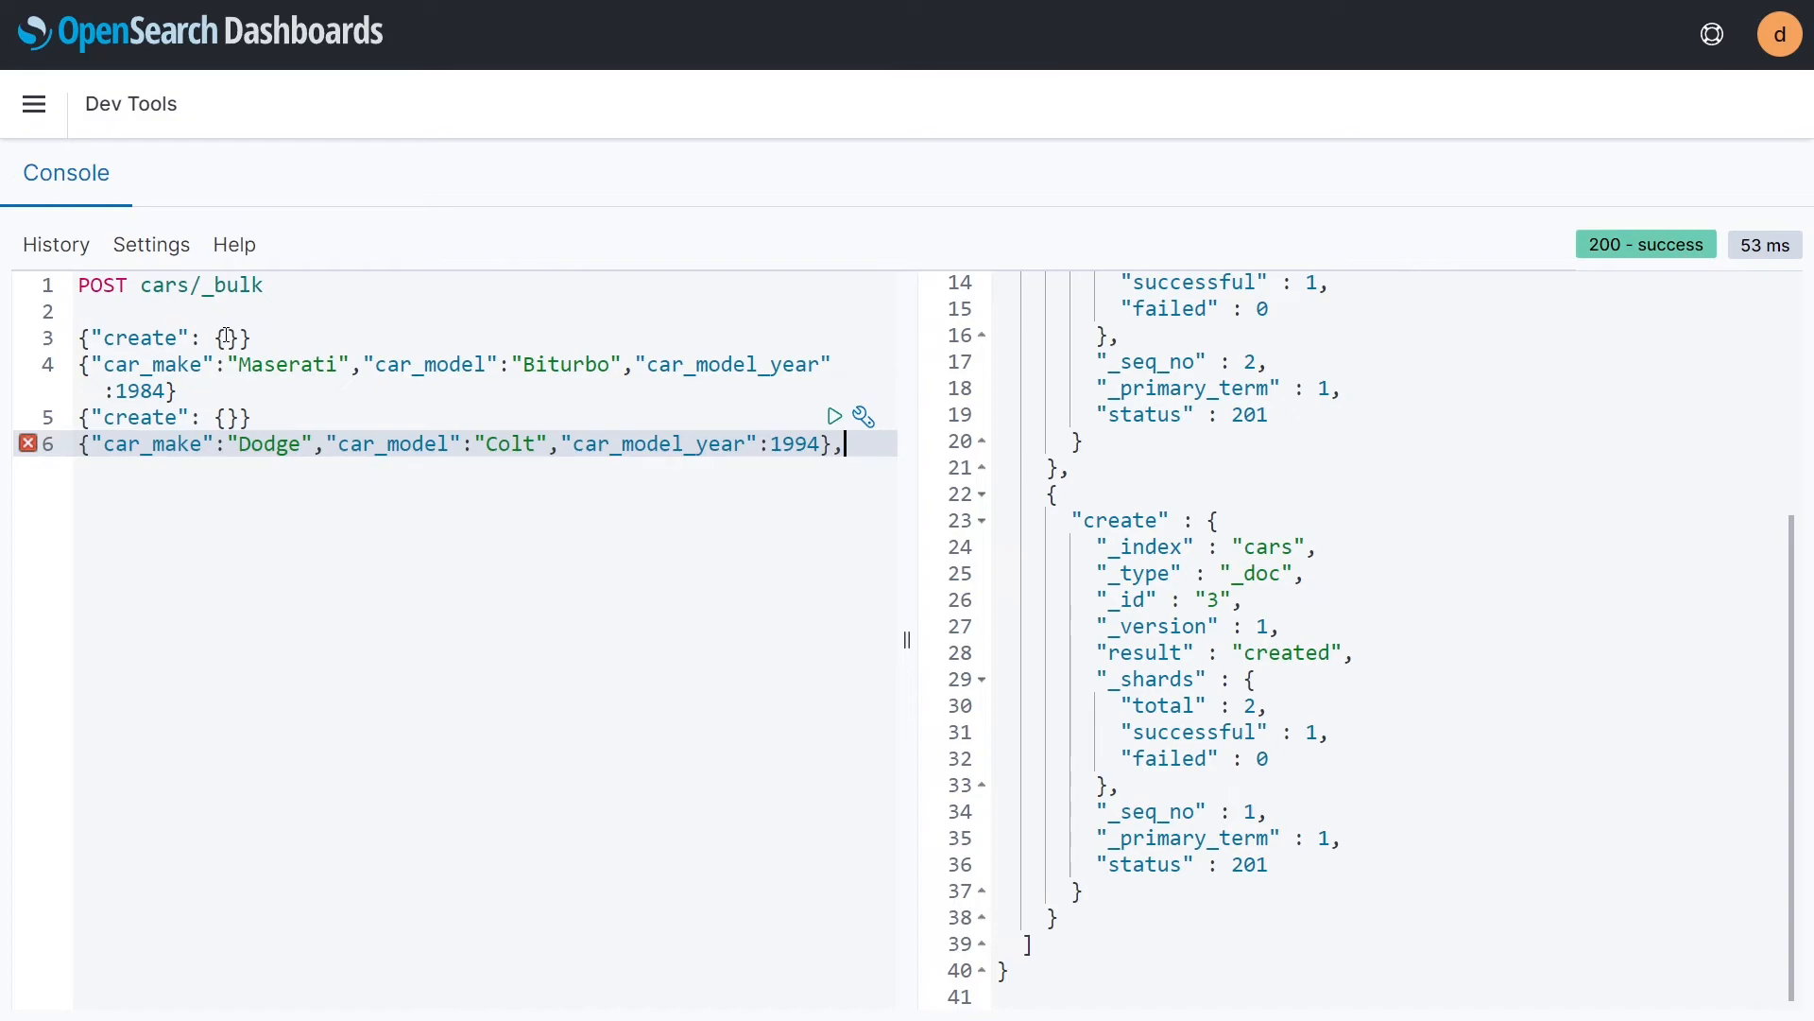
key("BackSpace")
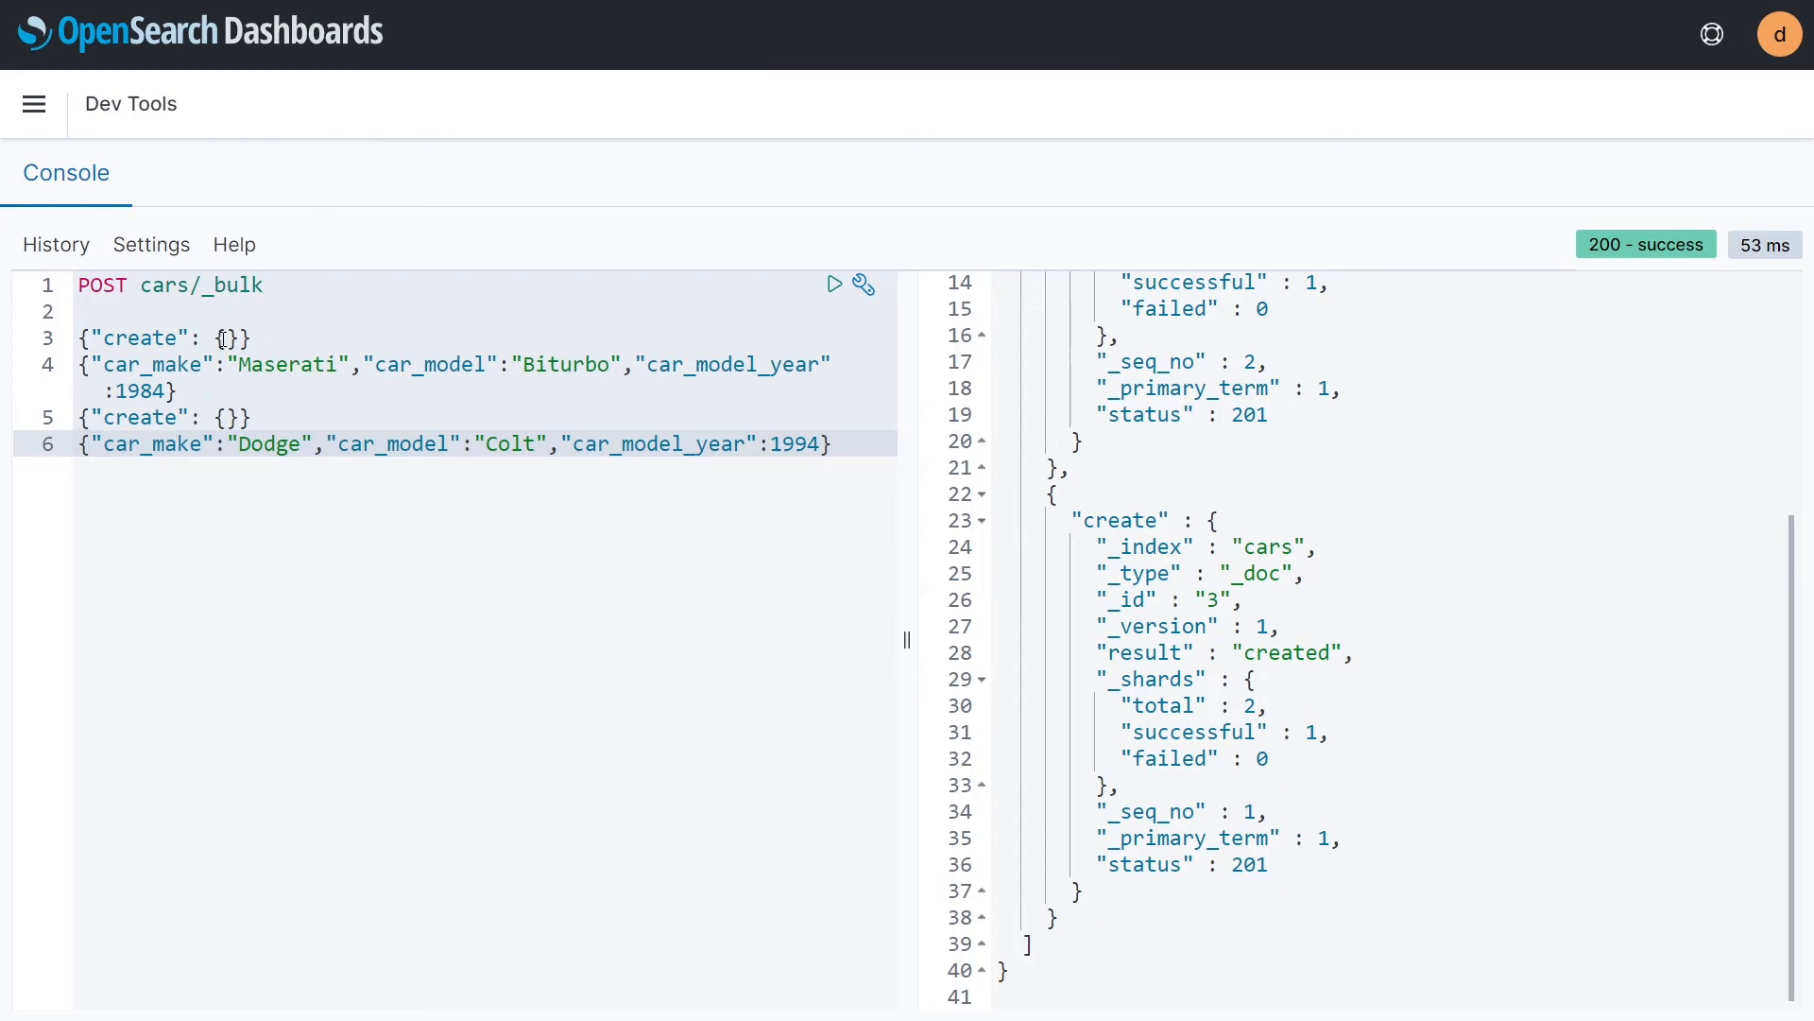
left_click(835, 285)
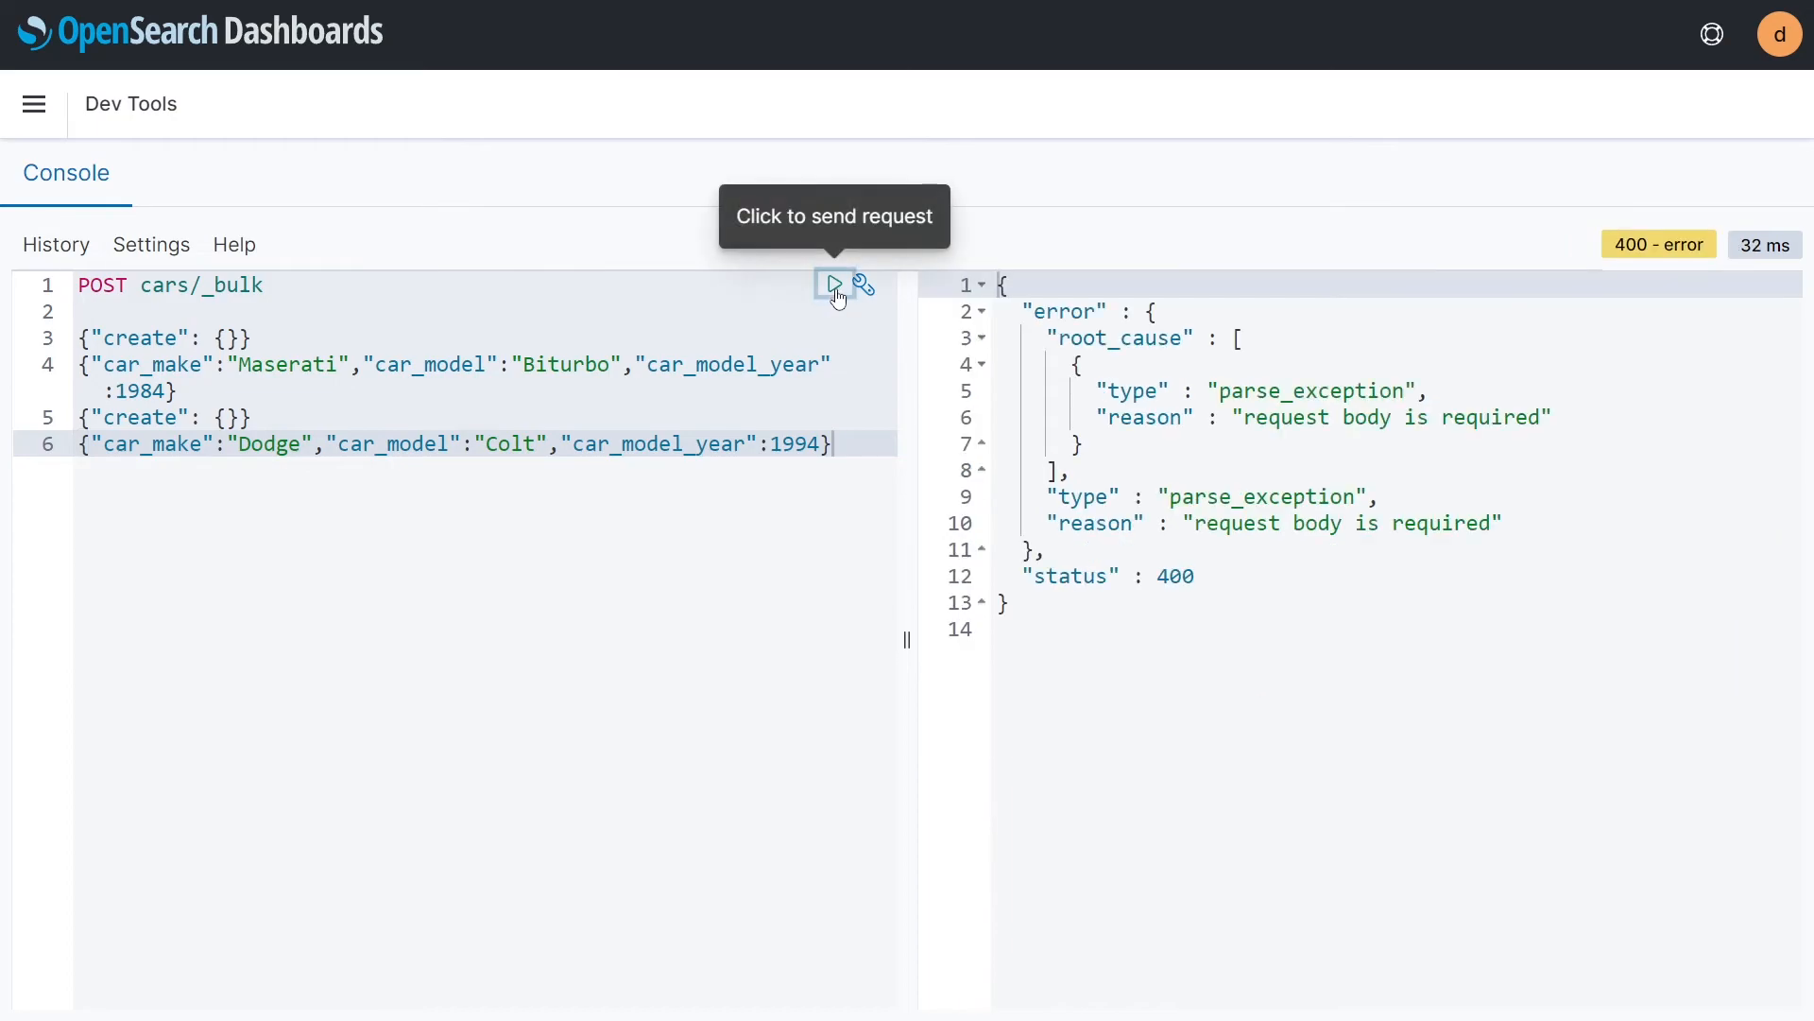
Step: Remove the blank line below POST cars/_bulk, resend the request and review the IDs in its response
left_click(383, 391)
left_click(105, 314)
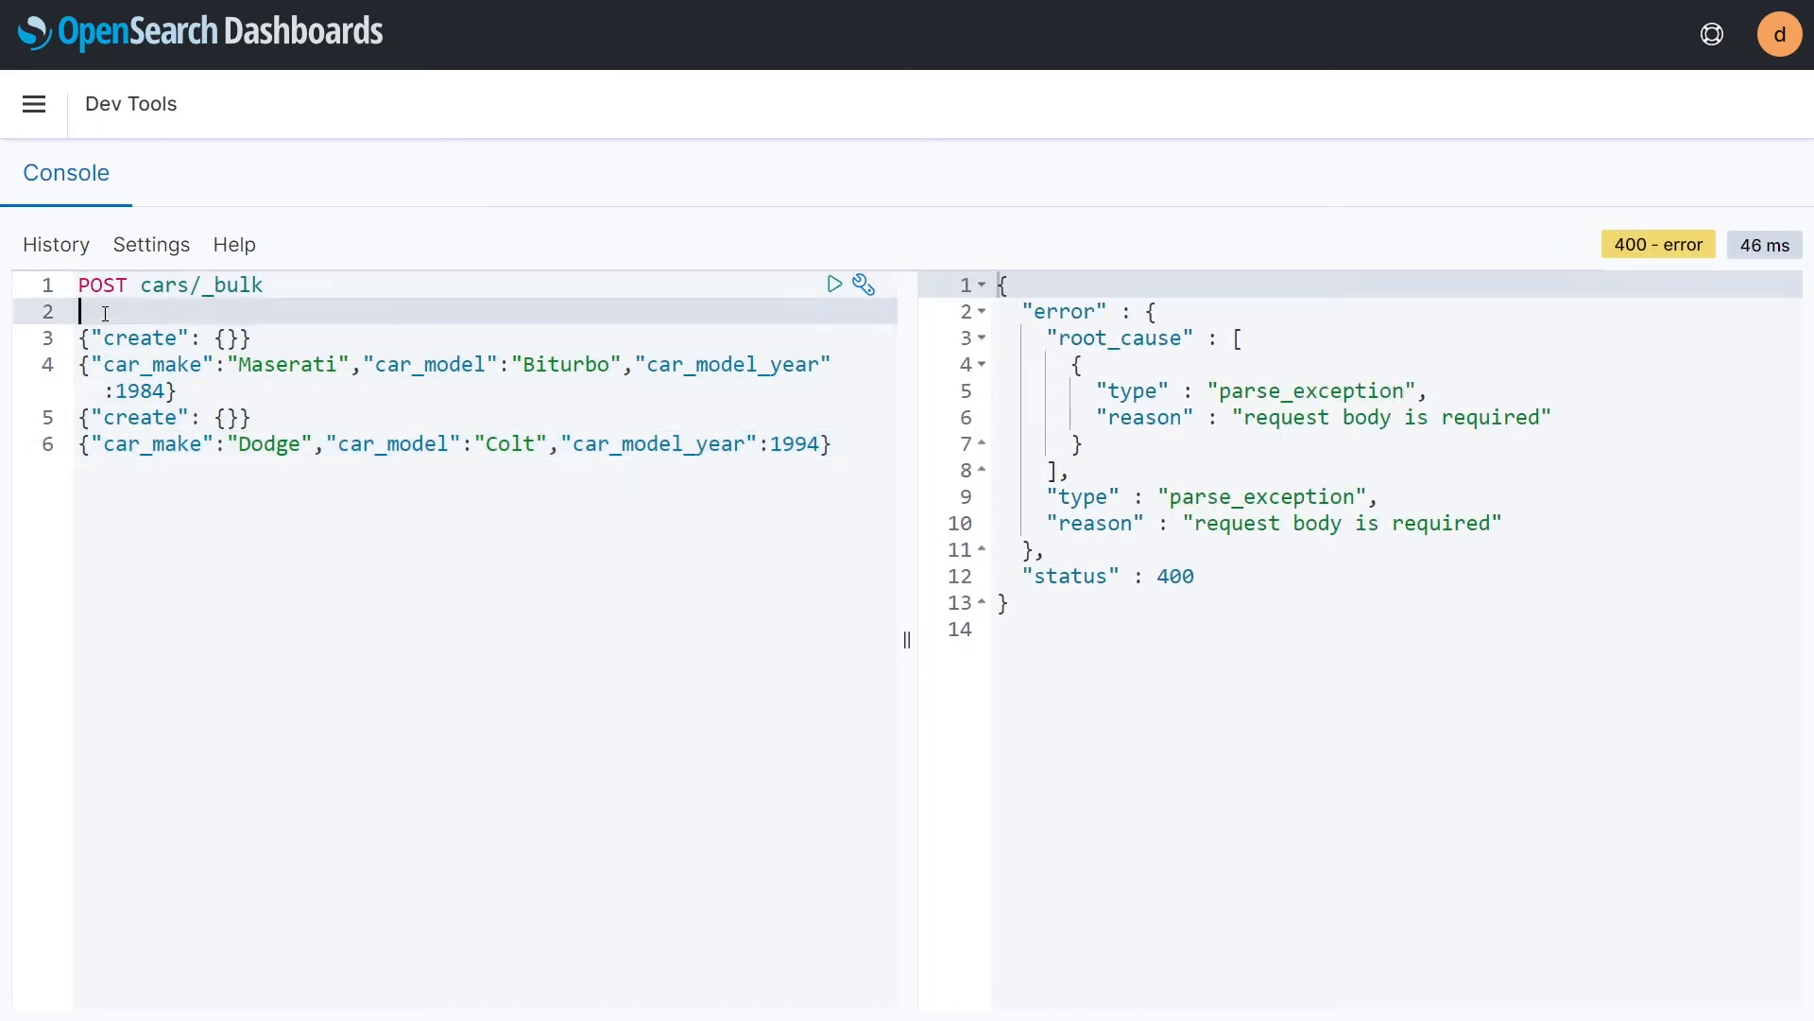
key("BackSpace")
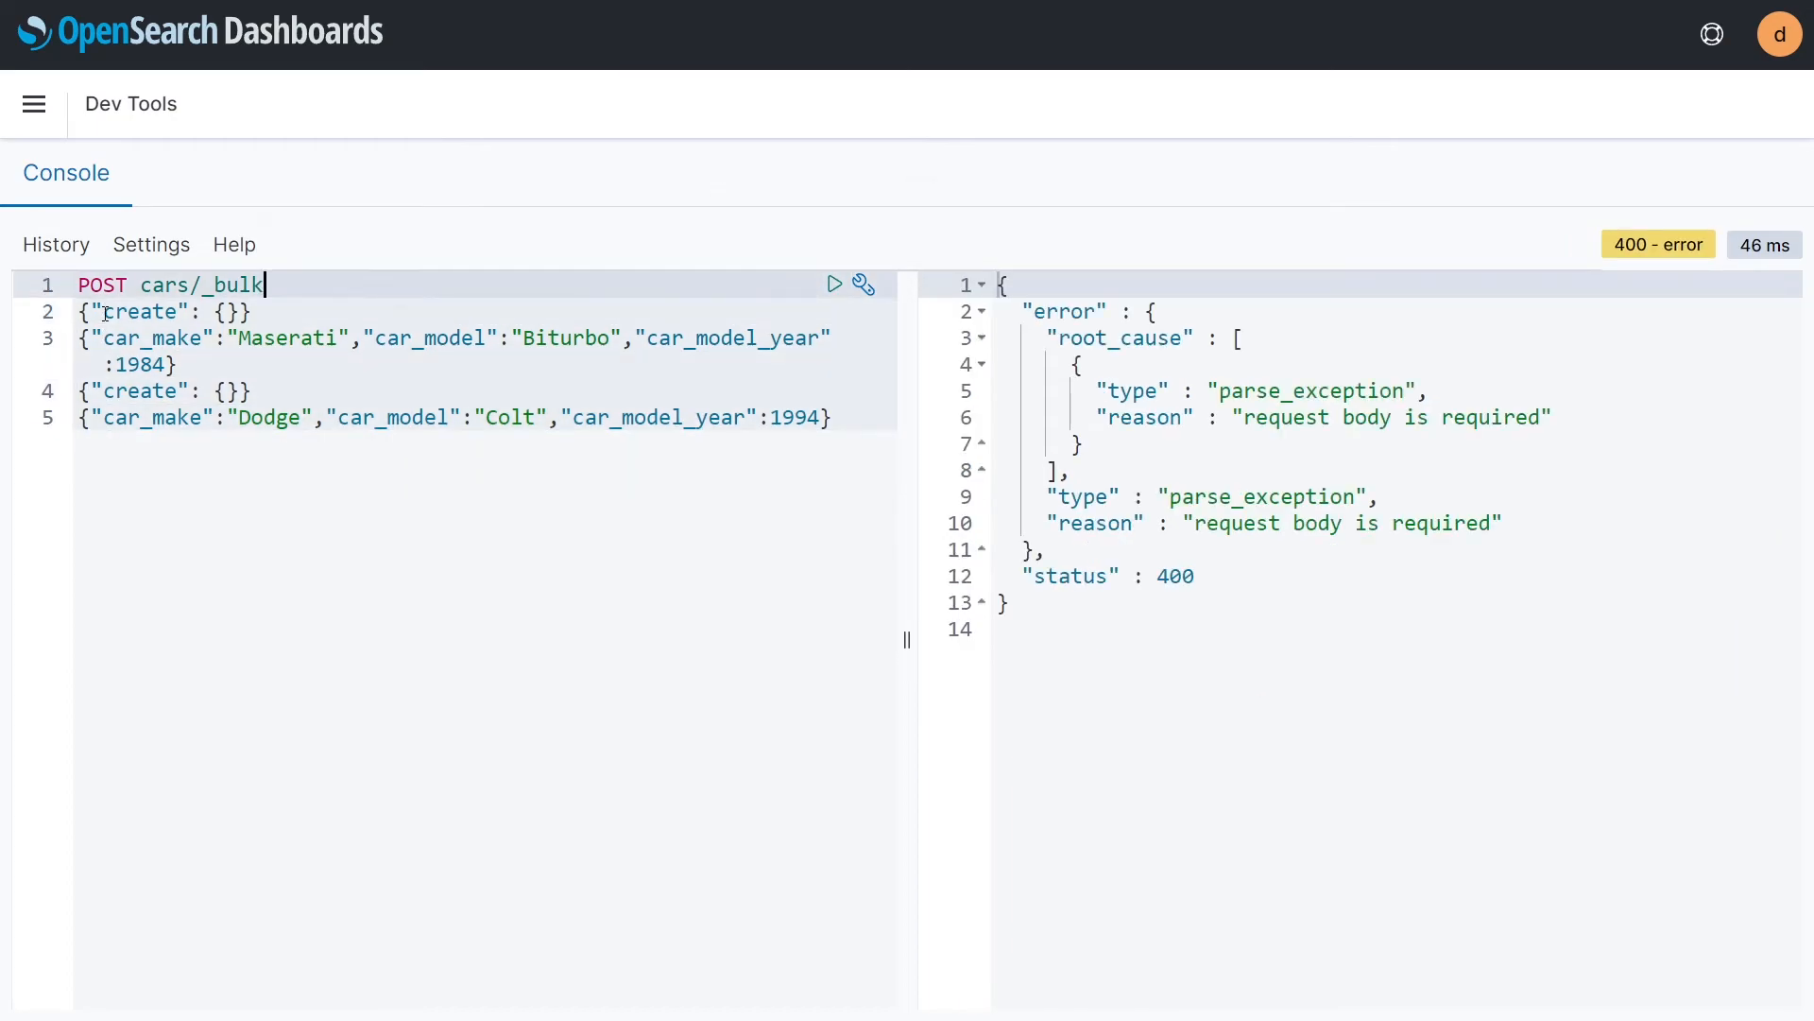
left_click(834, 284)
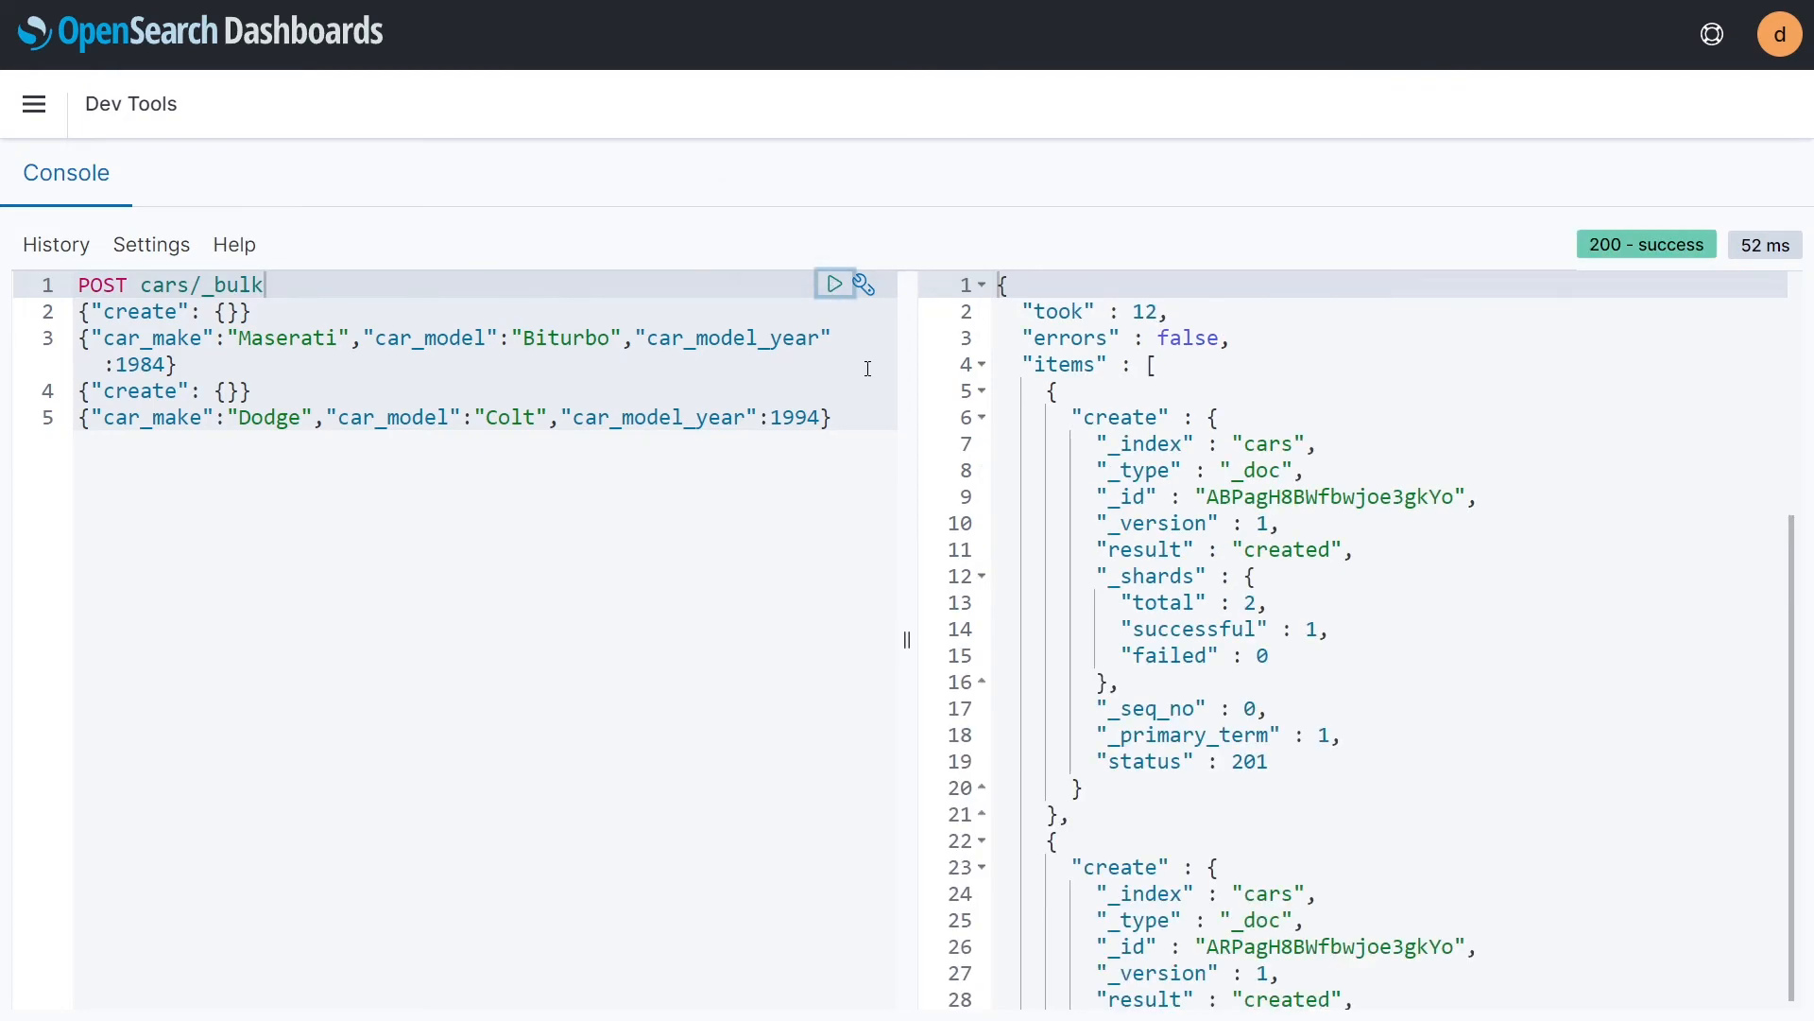
left_click(1235, 498)
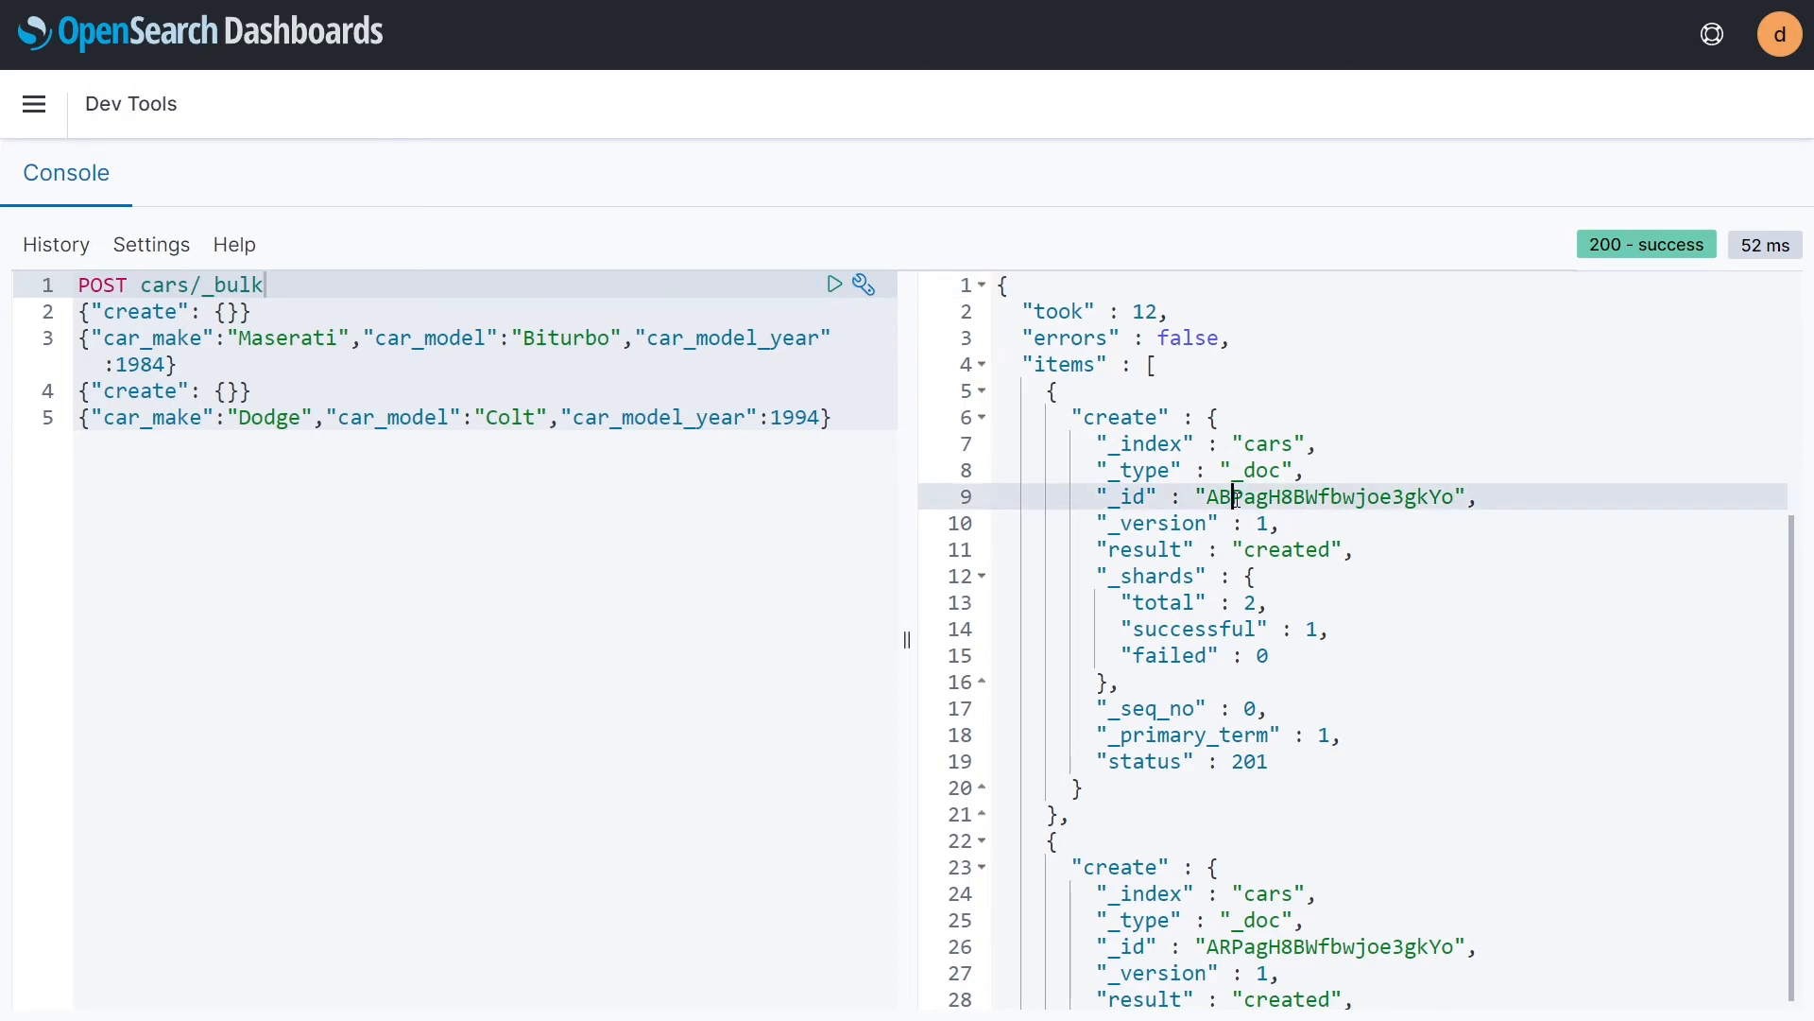
scroll(1235, 498, "down", 3)
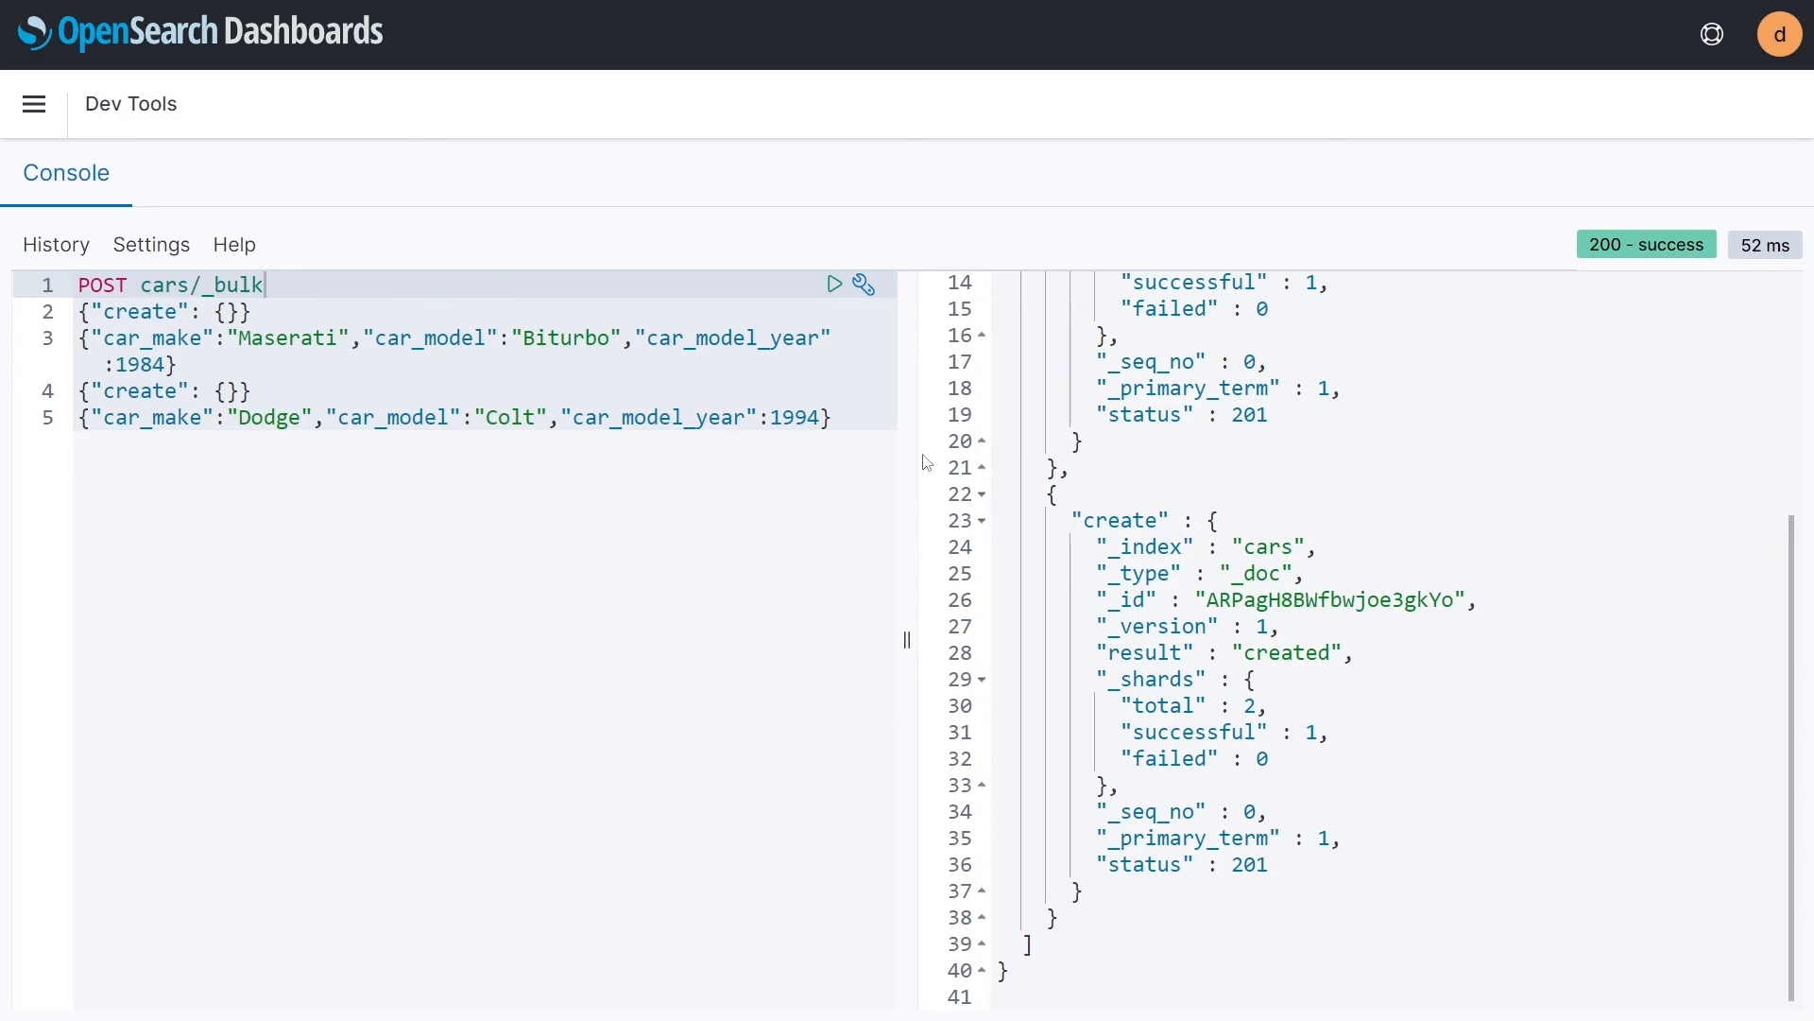
Step: Open Query Workbench and replace the default SQL query with select * from cars
left_click(36, 106)
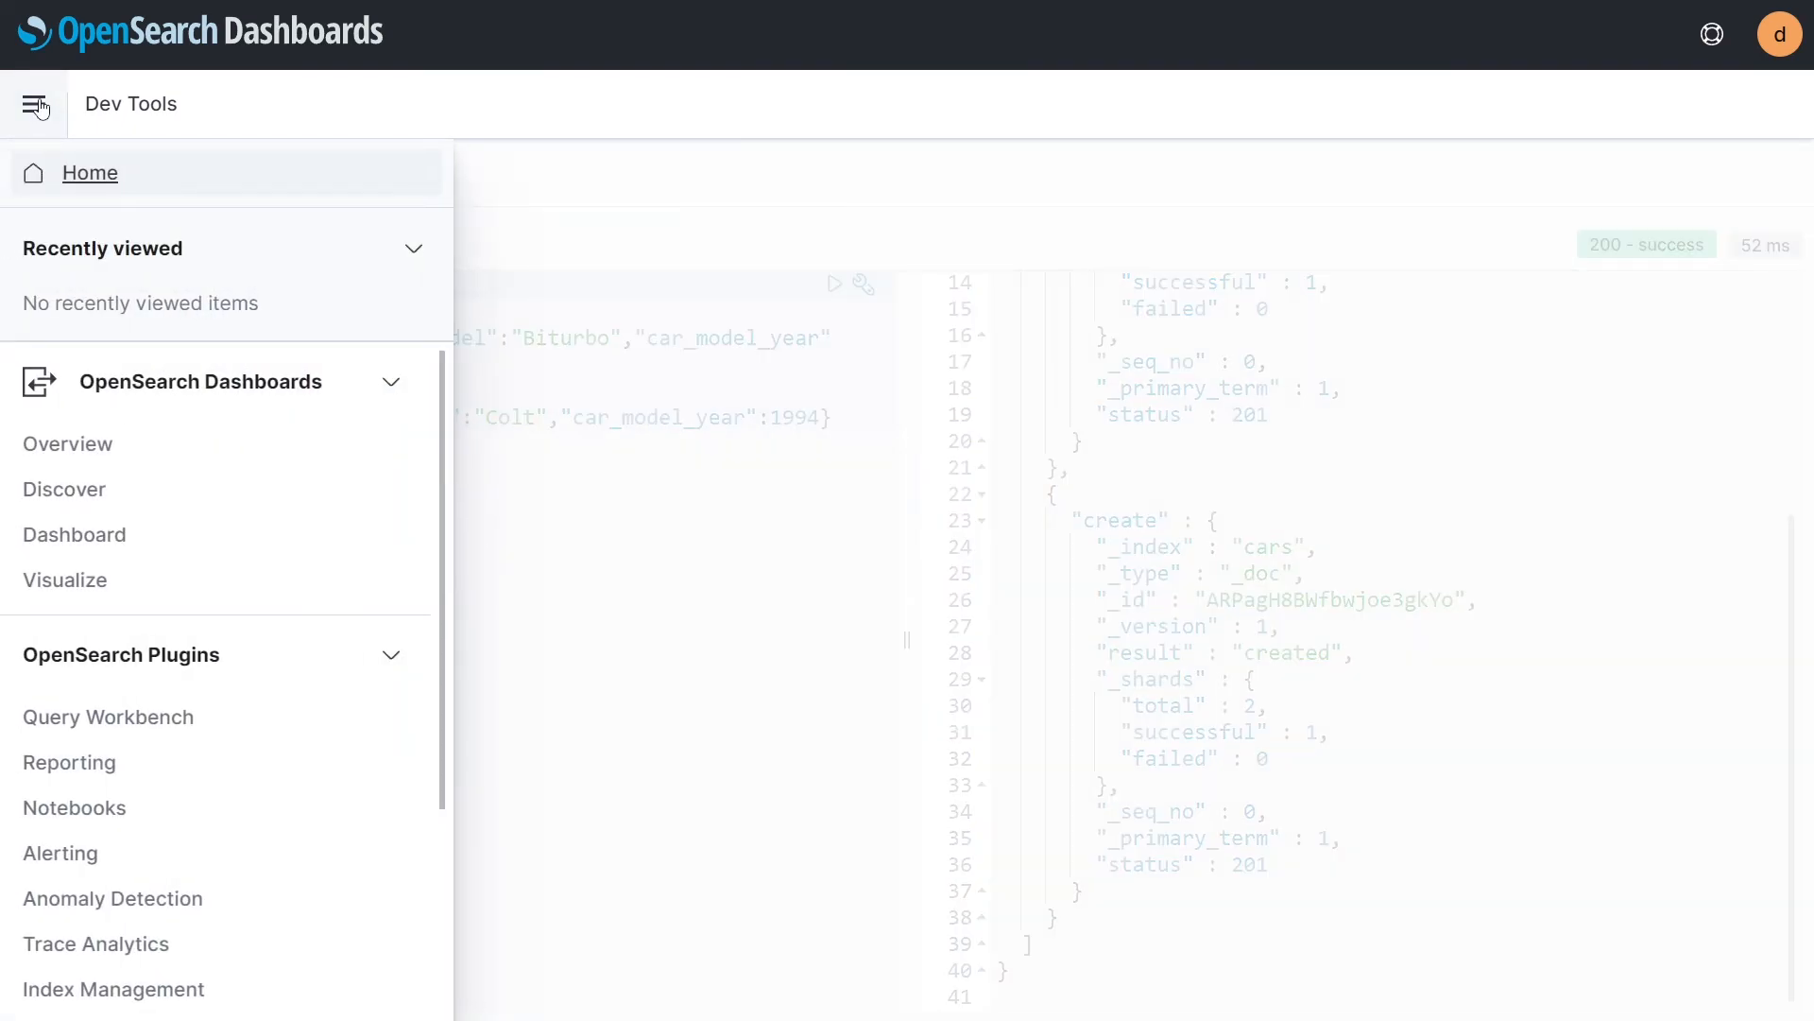
left_click(151, 716)
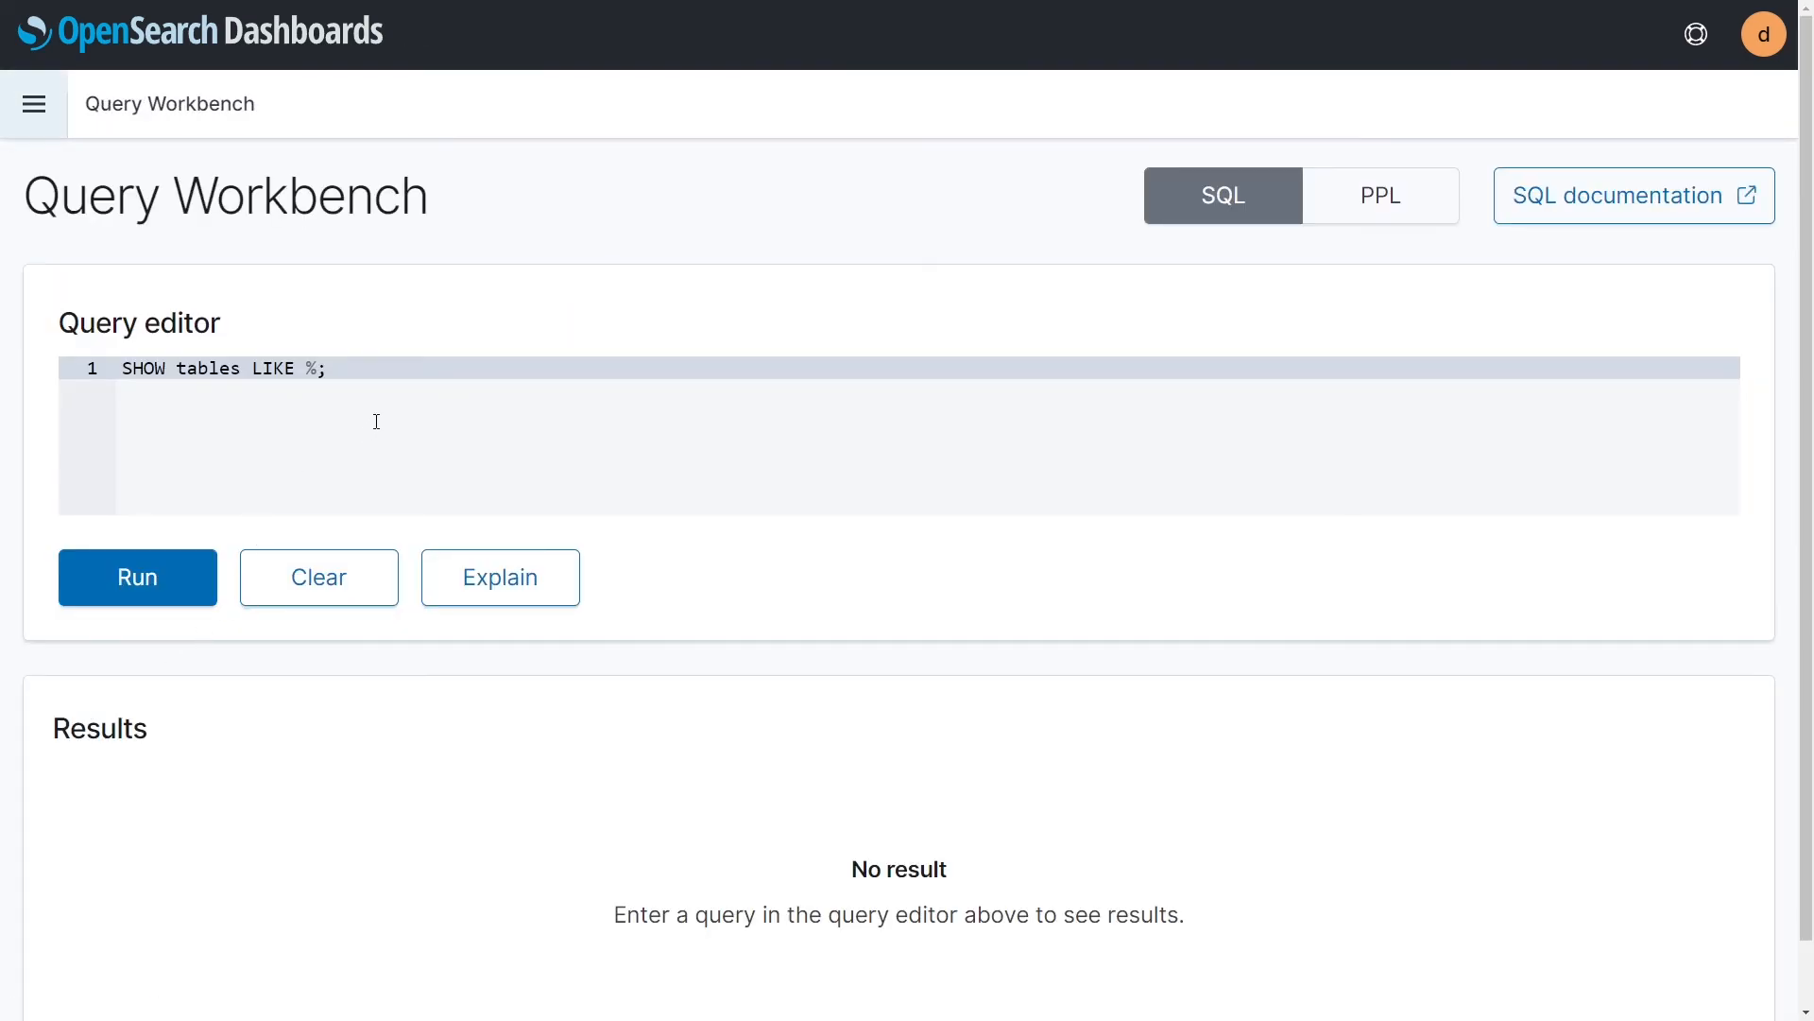
left_click(167, 369)
key("ctrl+a")
key("BackSpace")
type("selecty")
key("BackSpace")
key("BackSpace")
type("* from cars")
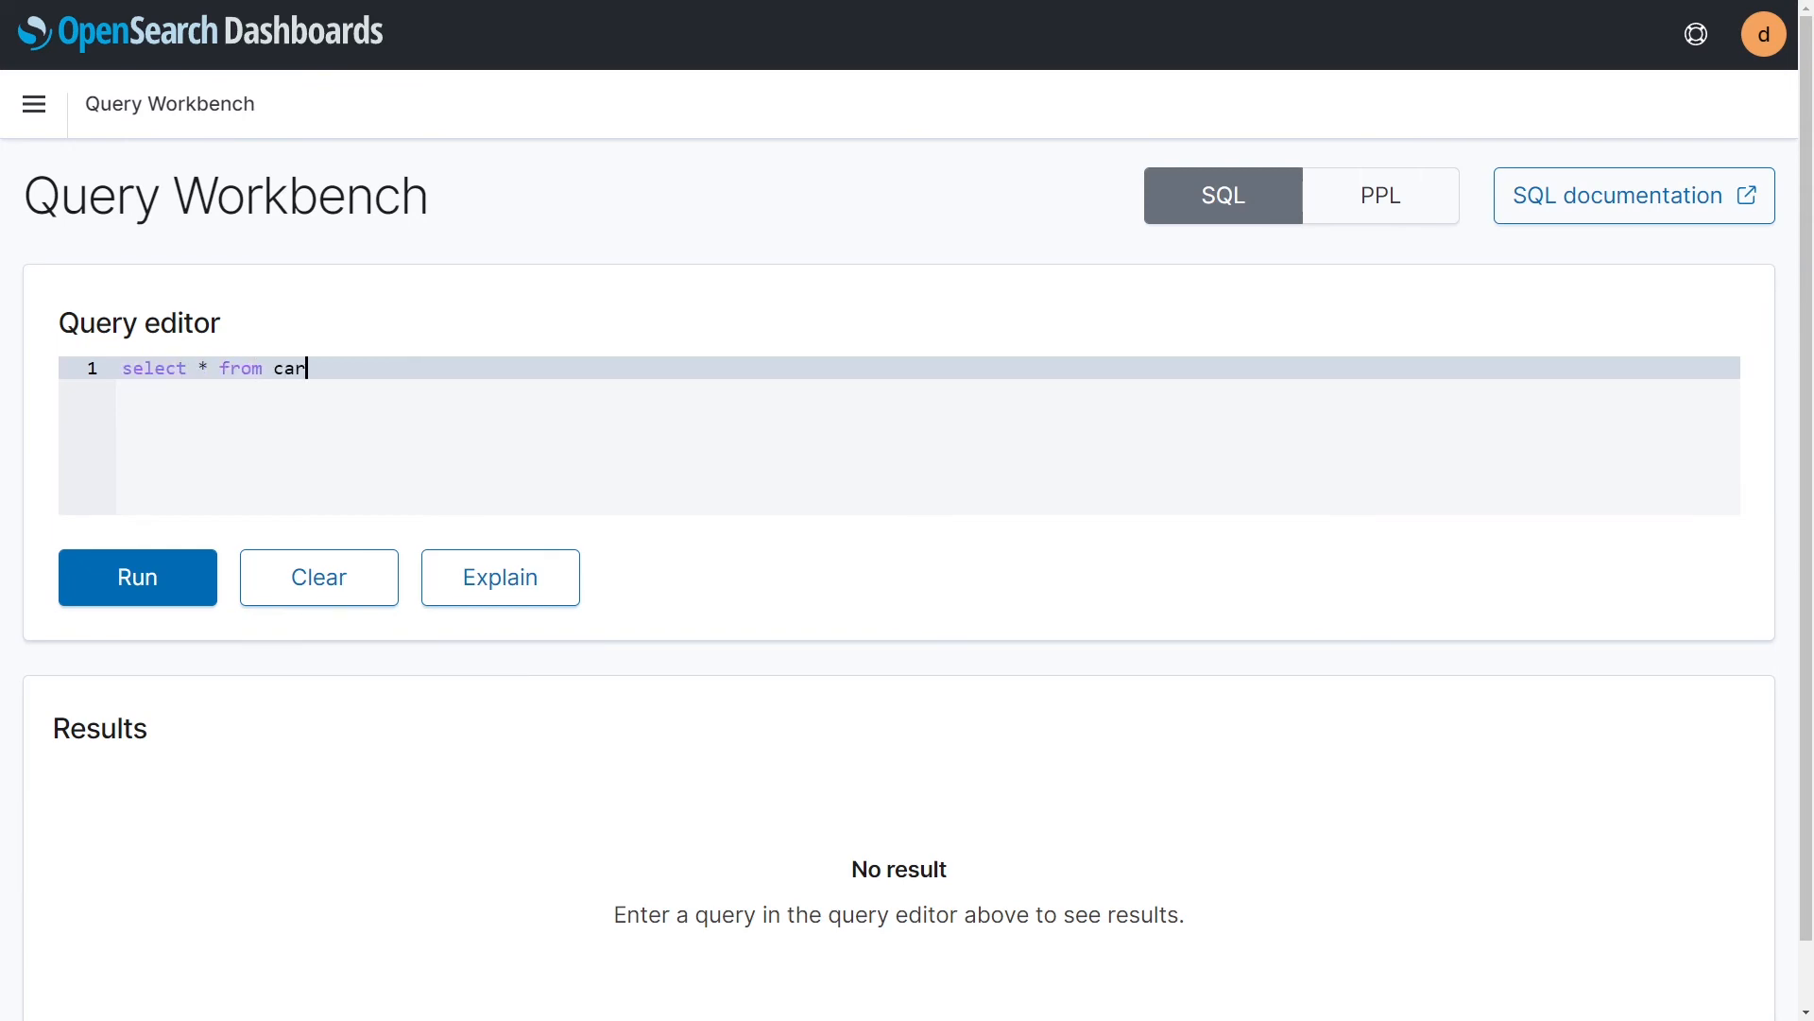
Step: Run the SQL query on the cars index and review all returned car rows
left_click(151, 567)
scroll(151, 567, "down", 4)
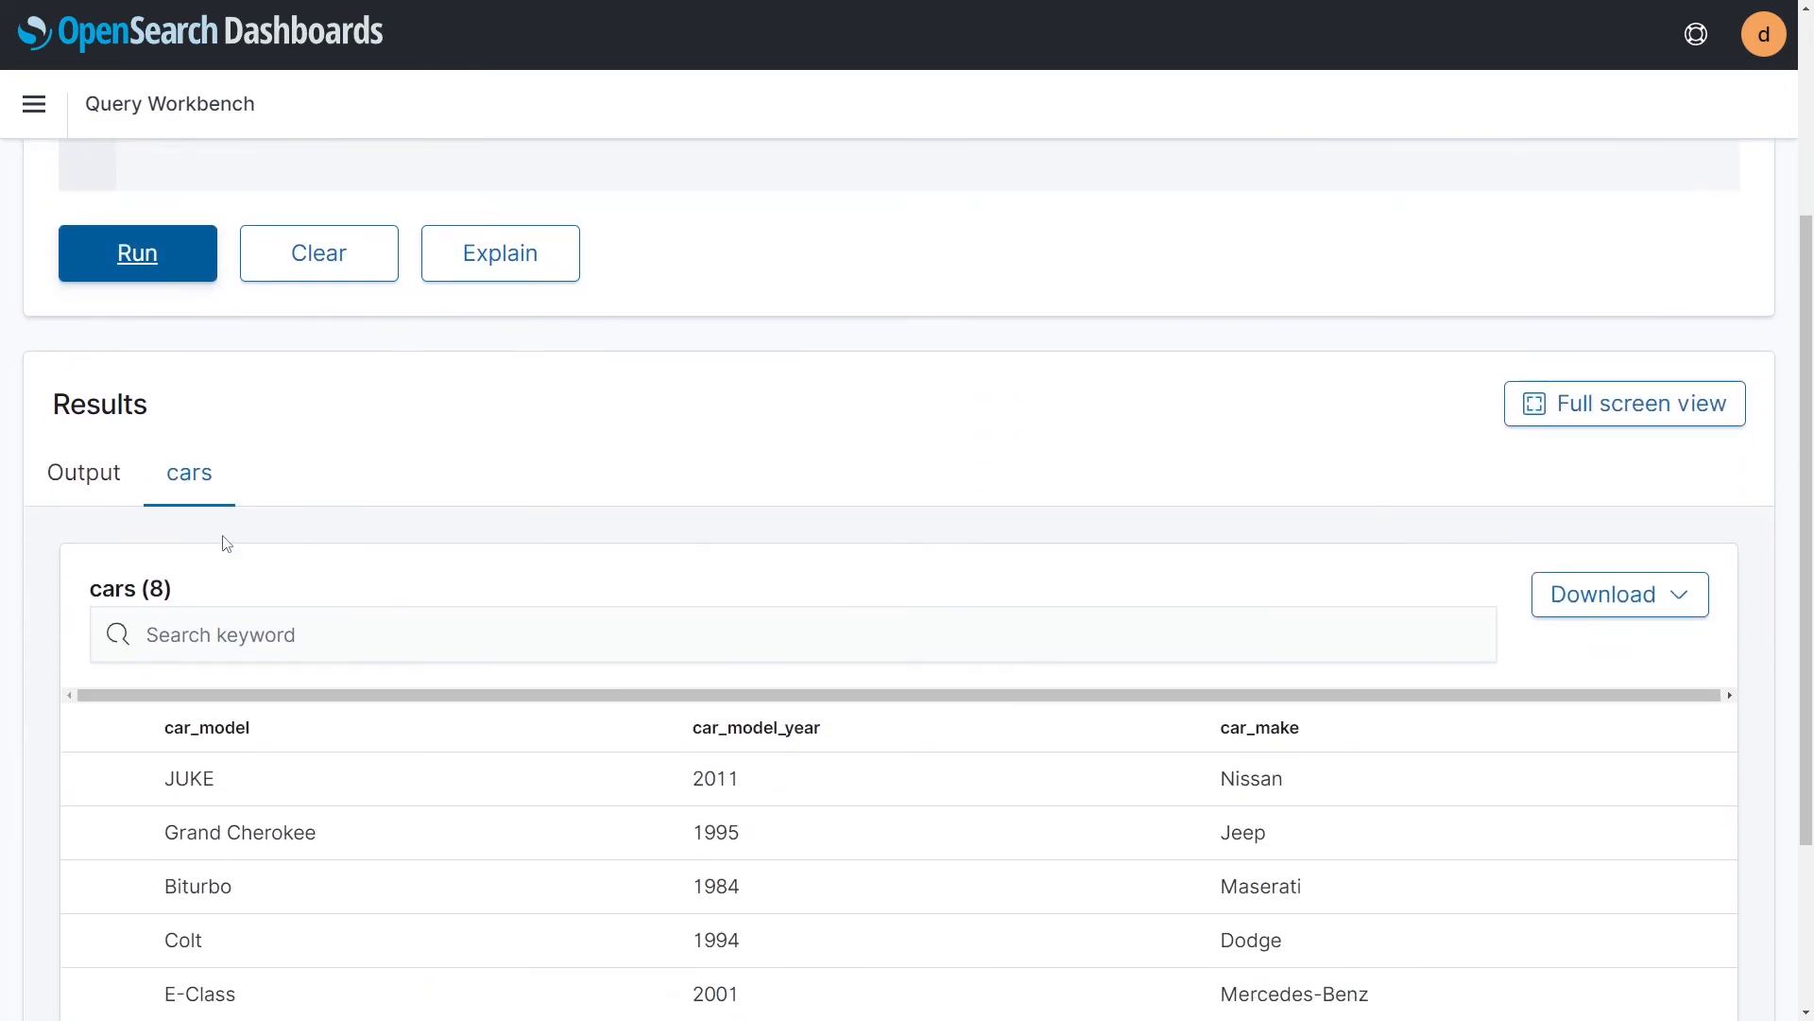
scroll(320, 572, "down", 1)
scroll(320, 572, "down", 1)
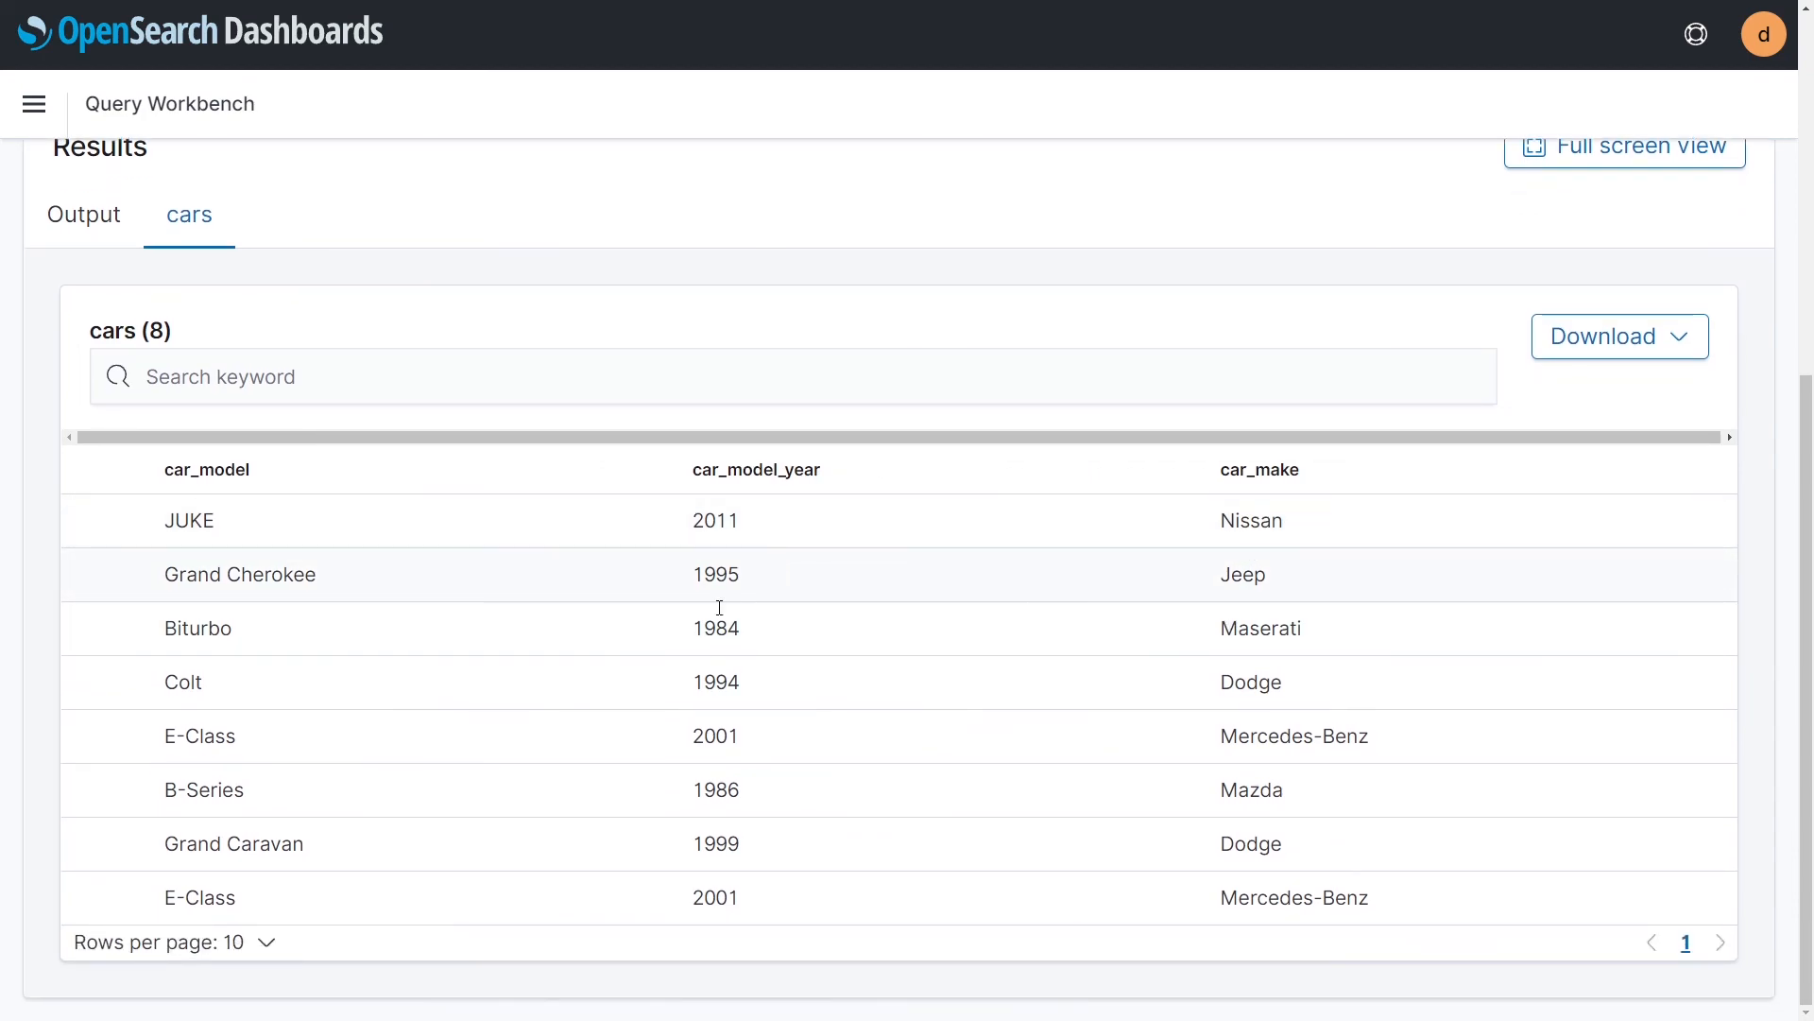
scroll(317, 581, "up", 1)
scroll(321, 584, "down", 1)
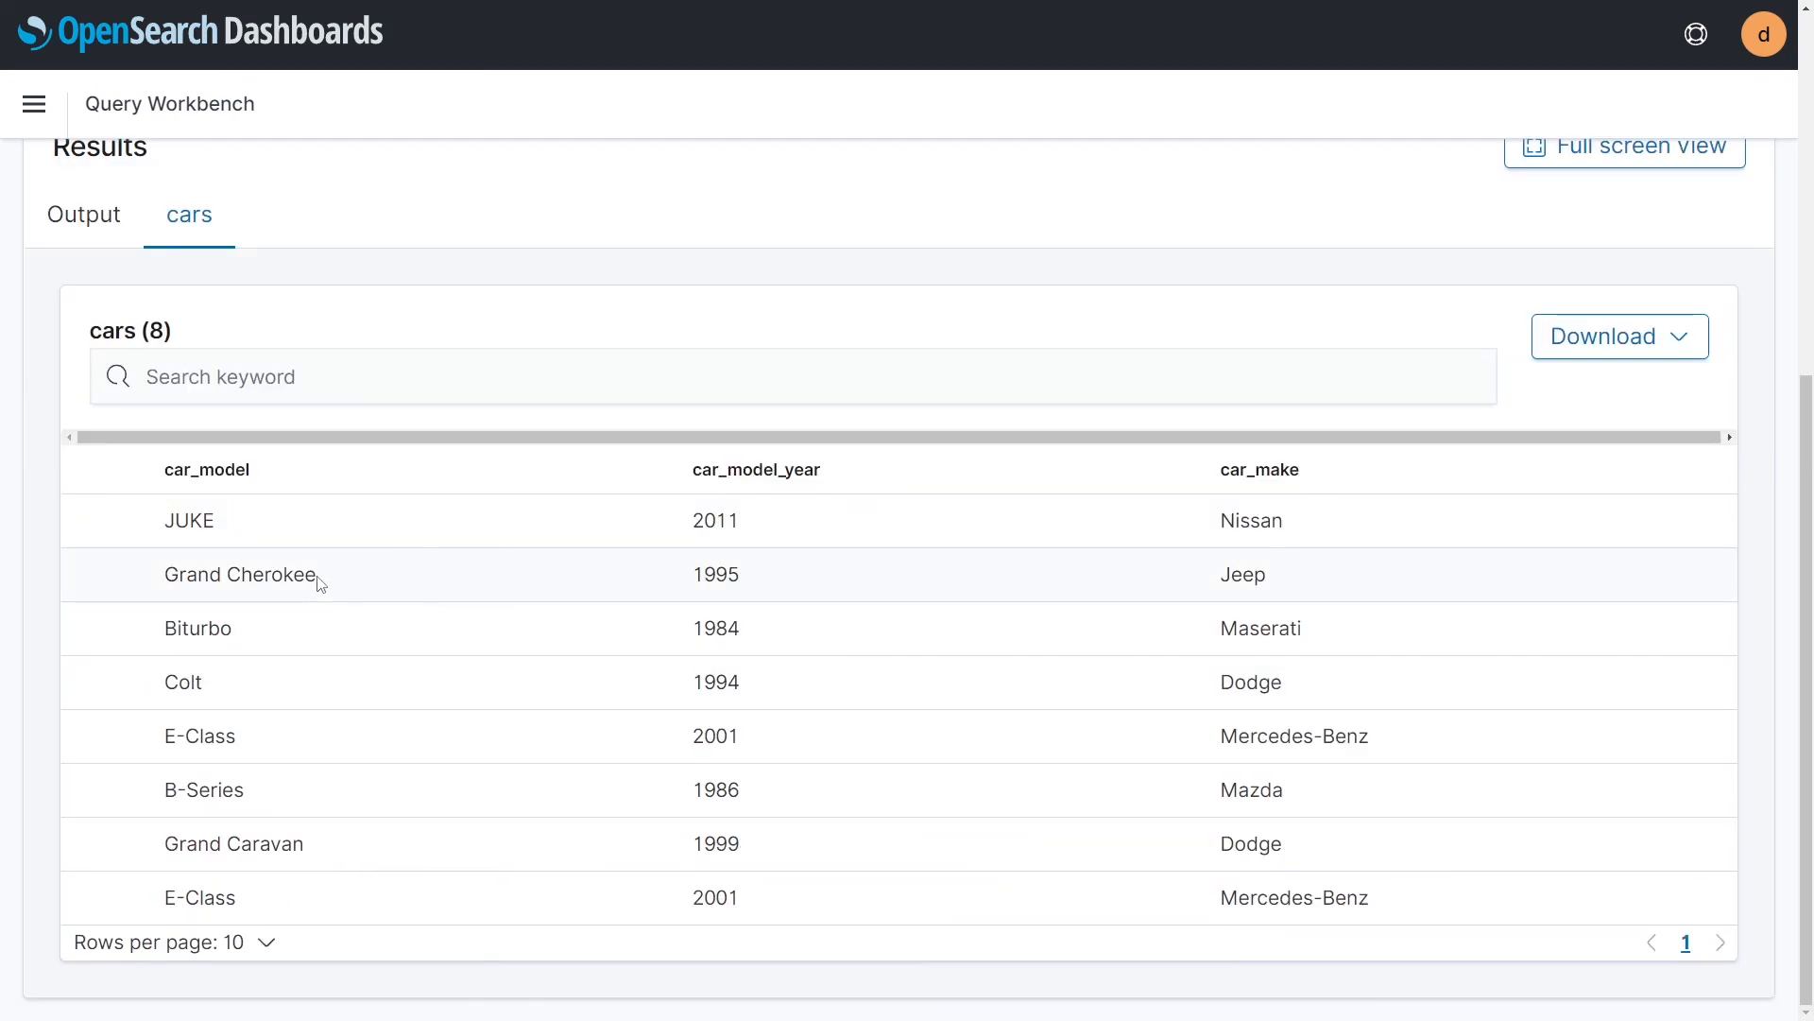